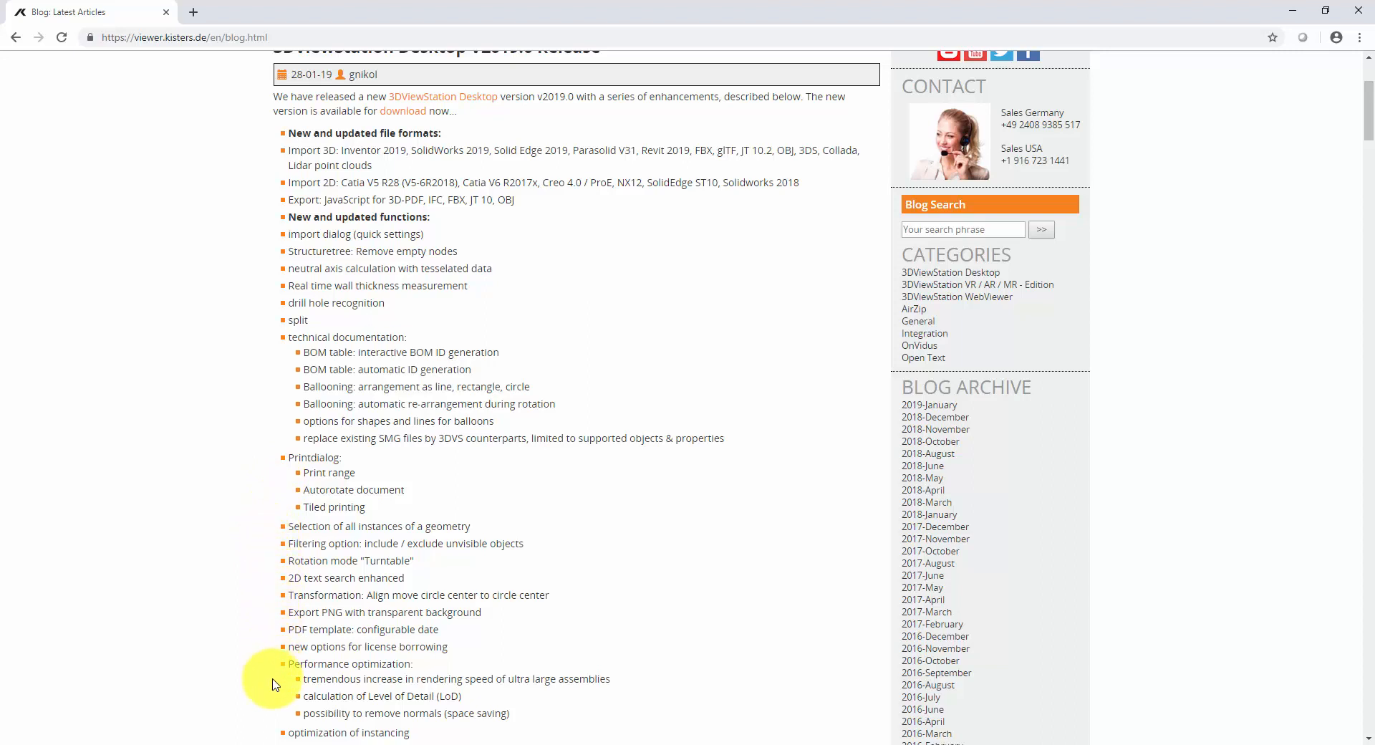
scroll(272, 683, "down", 1)
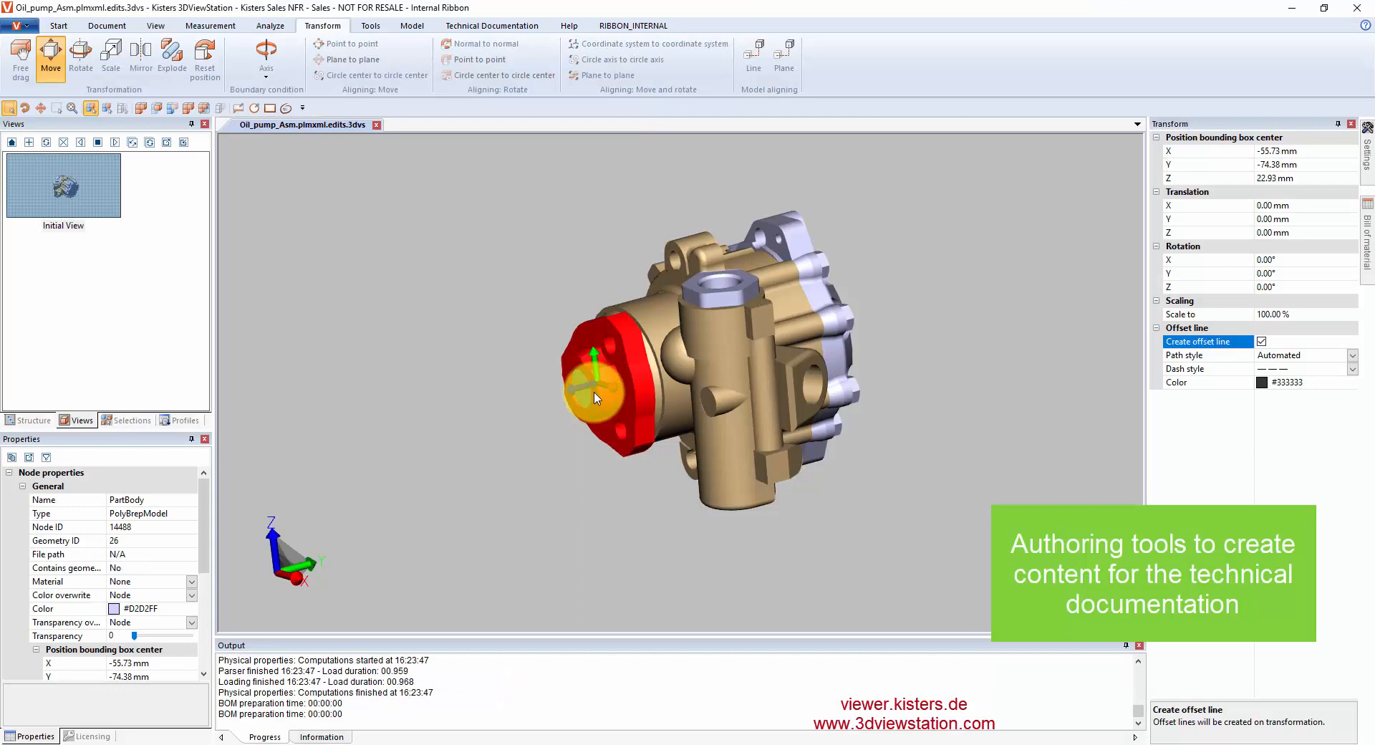
- Move the flange, the shaft and the upper screw plug outward from the oil pump housing with offset lines enabled
left_click_drag(579, 387, 251, 469)
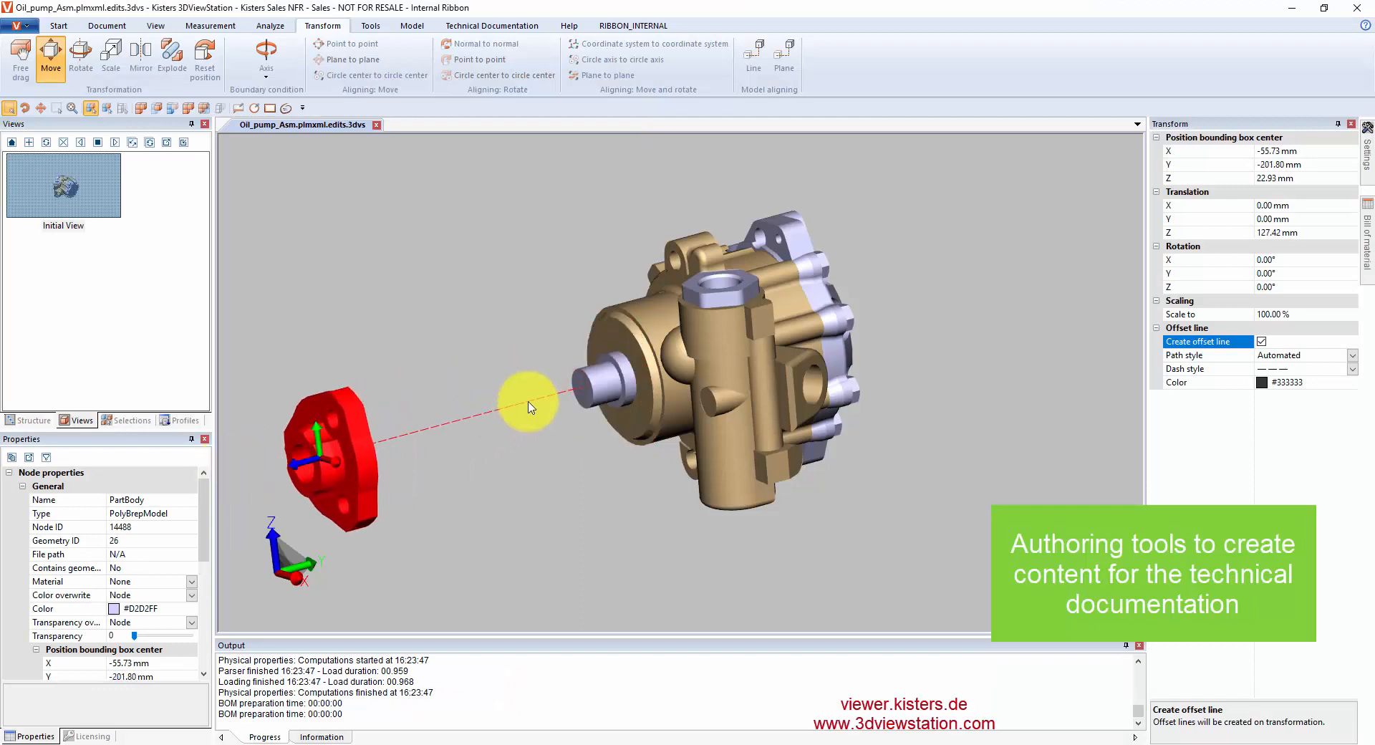
left_click(608, 384)
left_click_drag(605, 385, 467, 424)
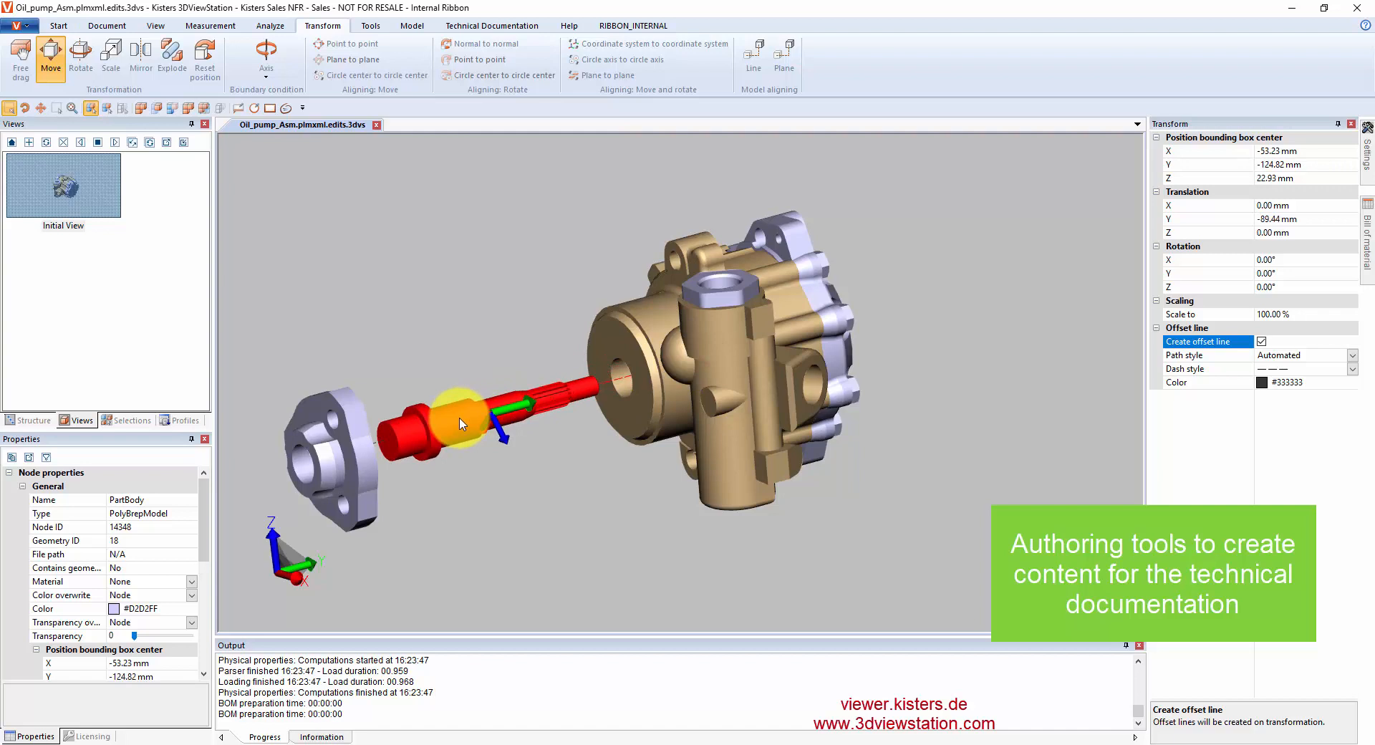
left_click(726, 302)
left_click_drag(712, 297, 712, 251)
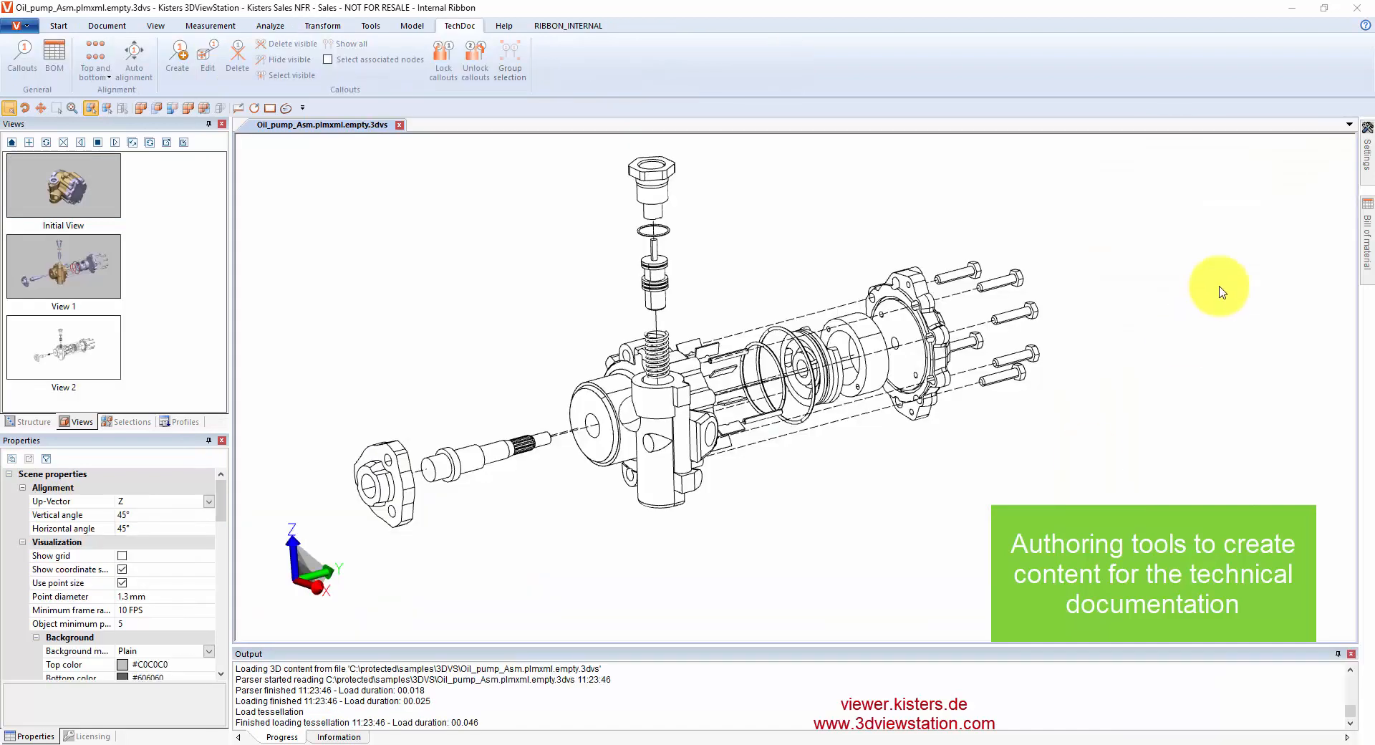
- Generate callout IDs in the bill of material and create the callouts with Top and bottom alignment
left_click(1366, 240)
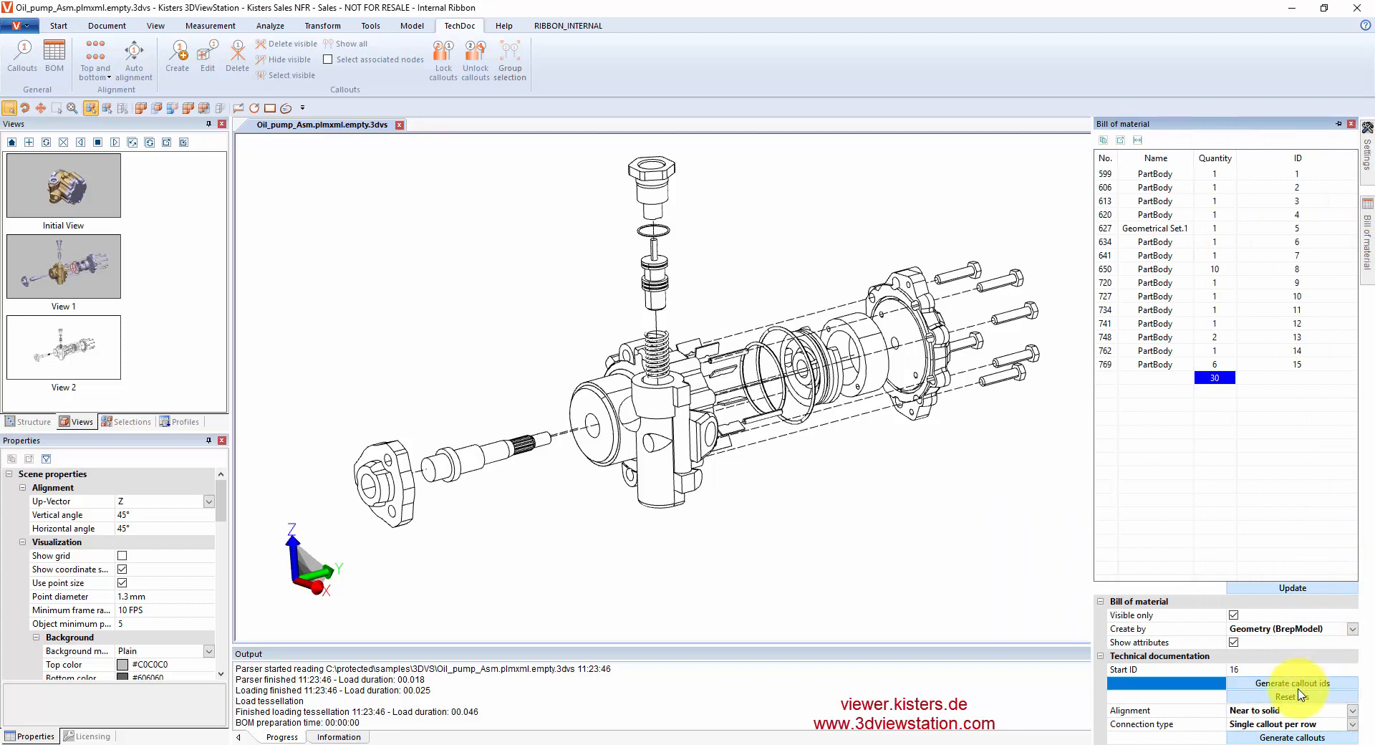
left_click(1352, 714)
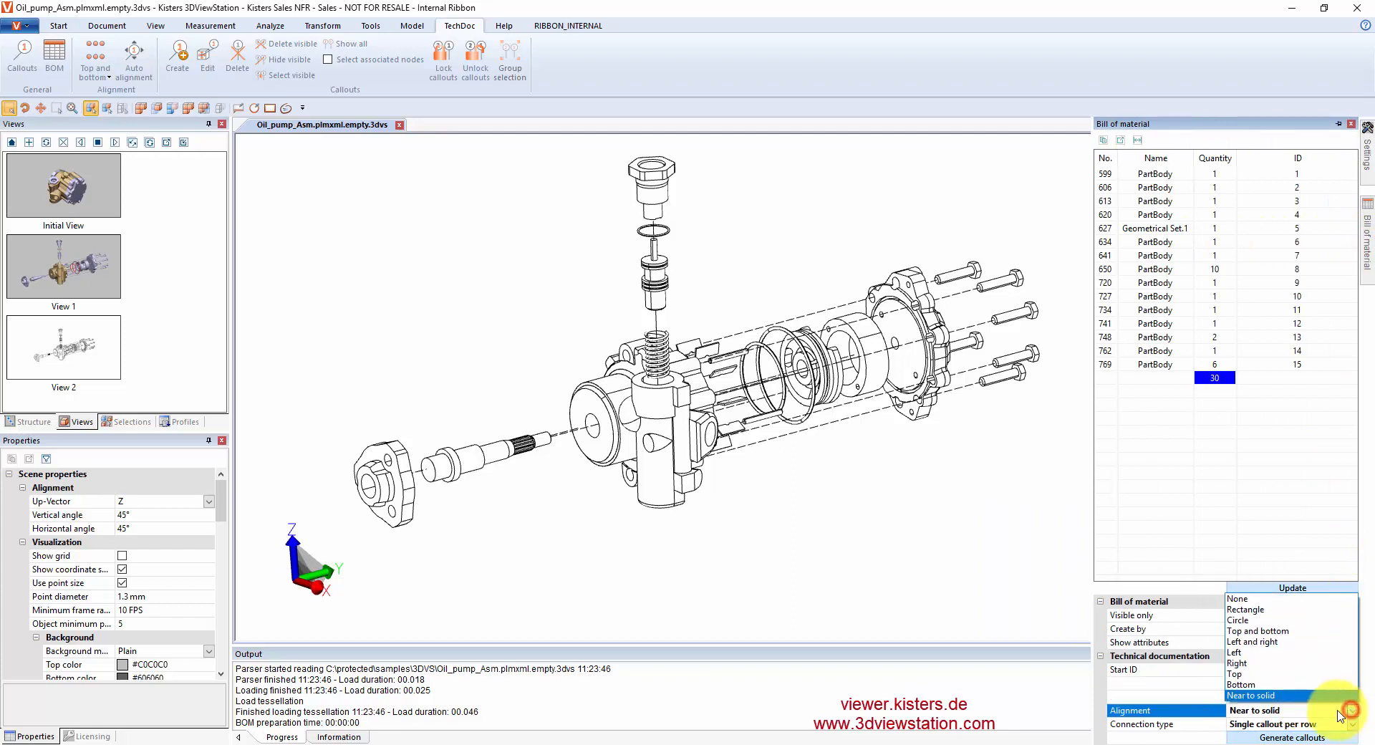
left_click(1261, 640)
left_click(1277, 740)
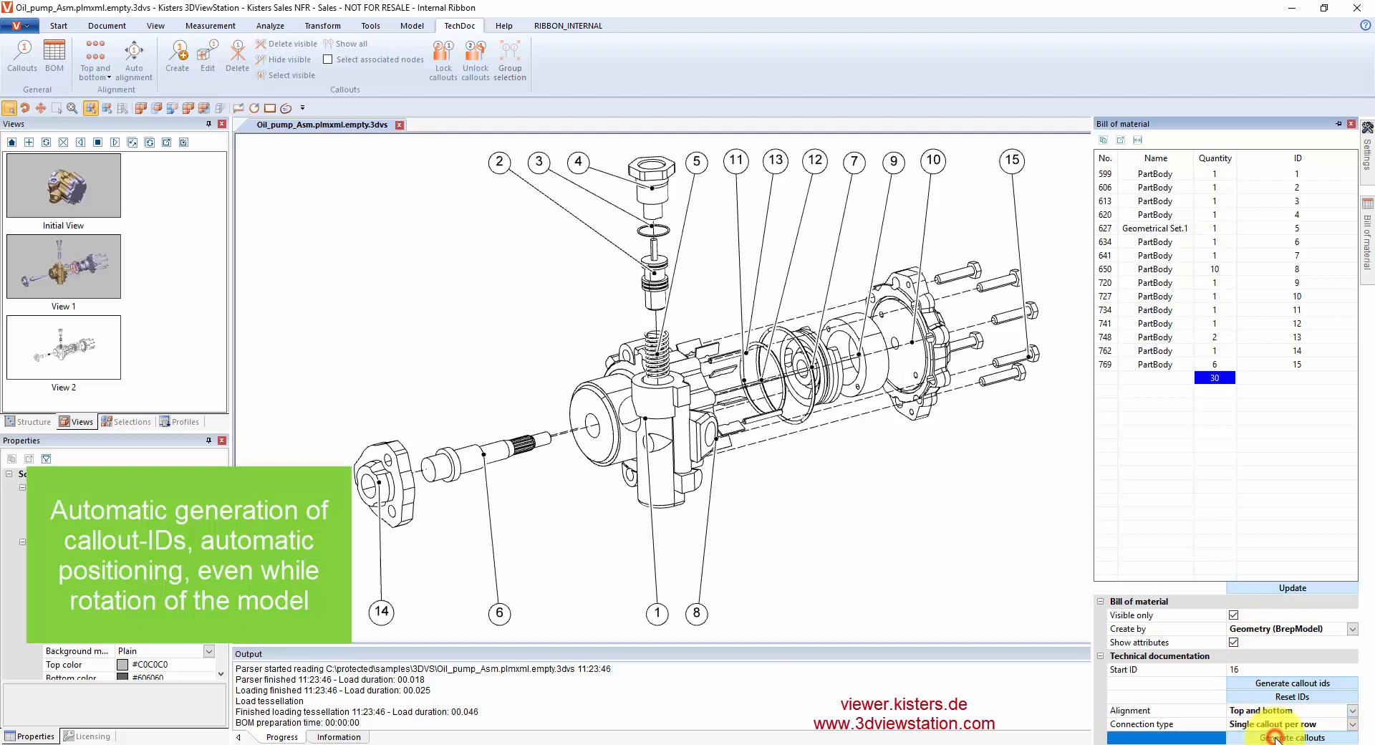
- Highlight the pump housing, the rotor ring and the shaft together in the callout view, and clear the selection
left_click(611, 392)
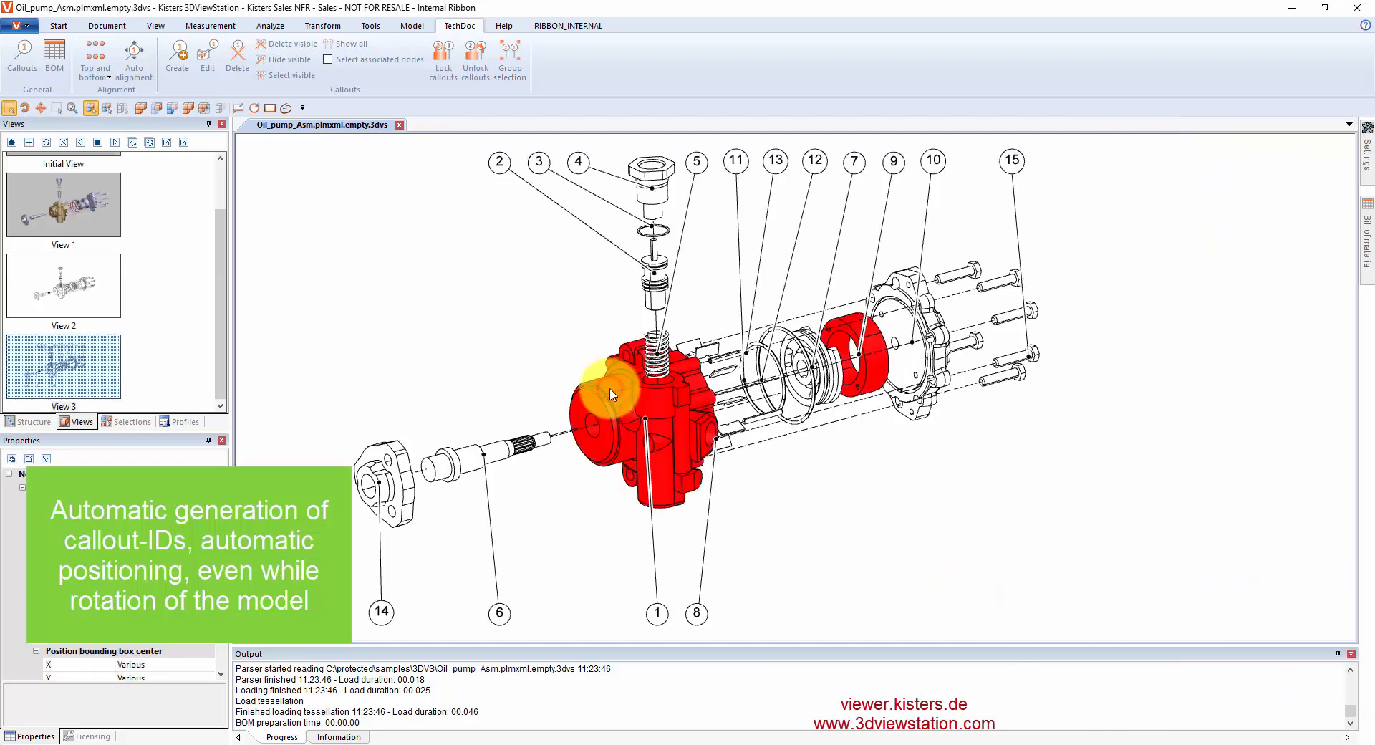
left_click(458, 467, "ctrl")
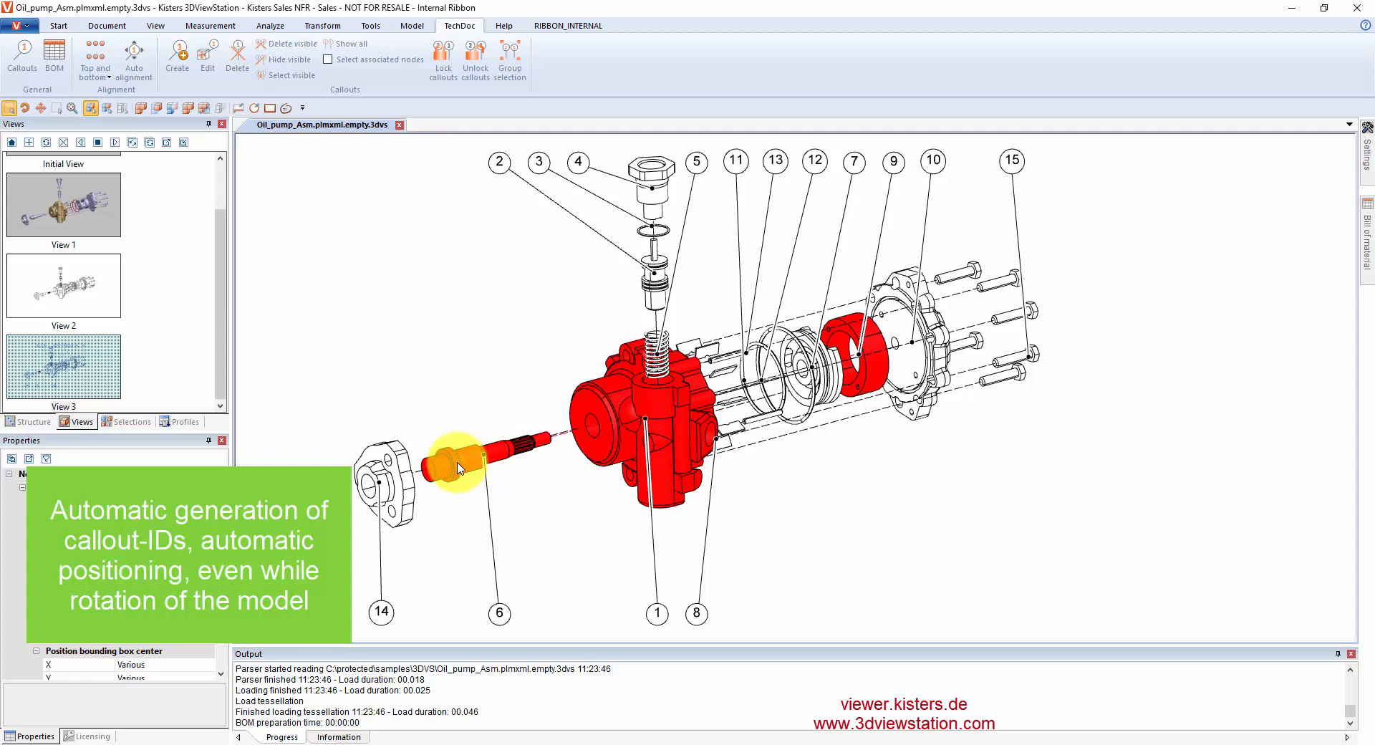
left_click(900, 454)
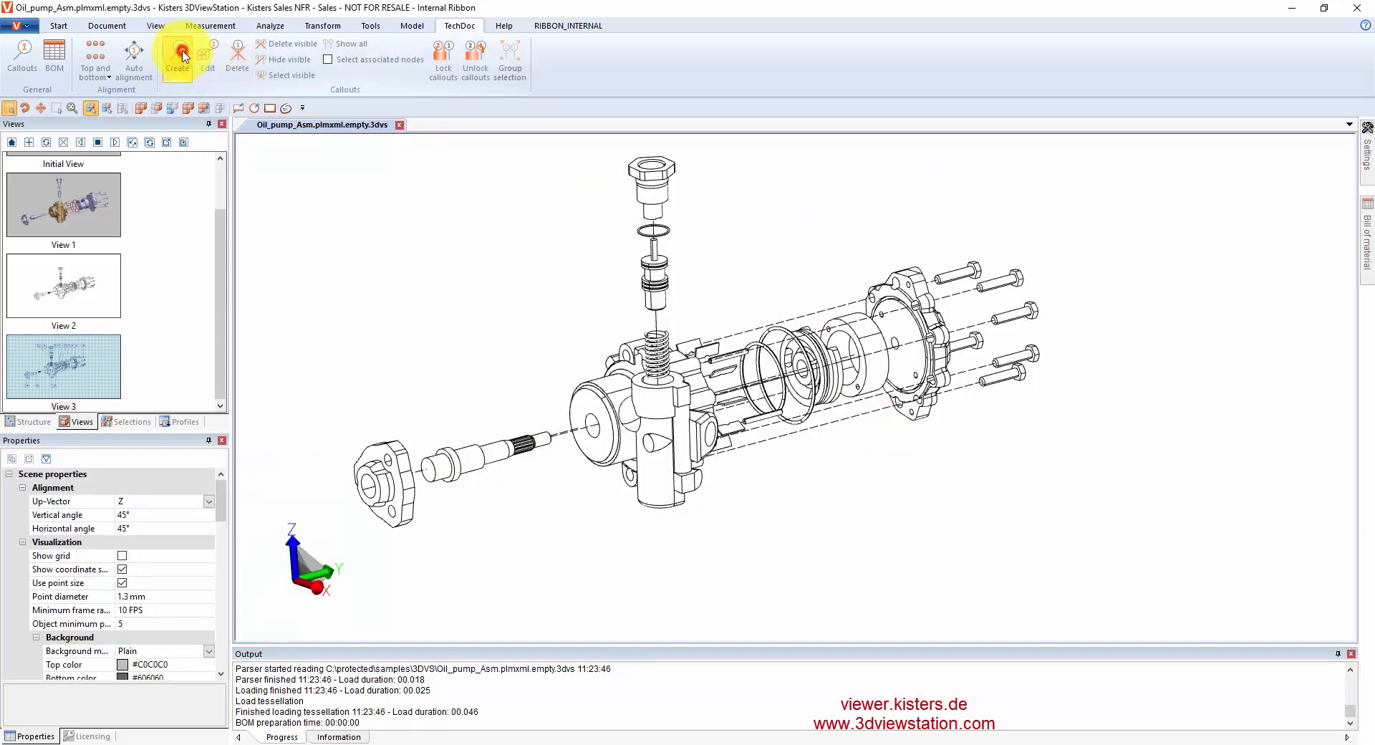
- Create four individual callouts for the shaft, the housing, the rotor ring and the valve piston, placing each balloon beside its part
left_click(180, 55)
left_click(478, 457)
left_click(609, 390)
left_click(495, 289)
left_click(873, 367)
left_click(893, 510)
left_click(699, 489)
left_click(657, 273)
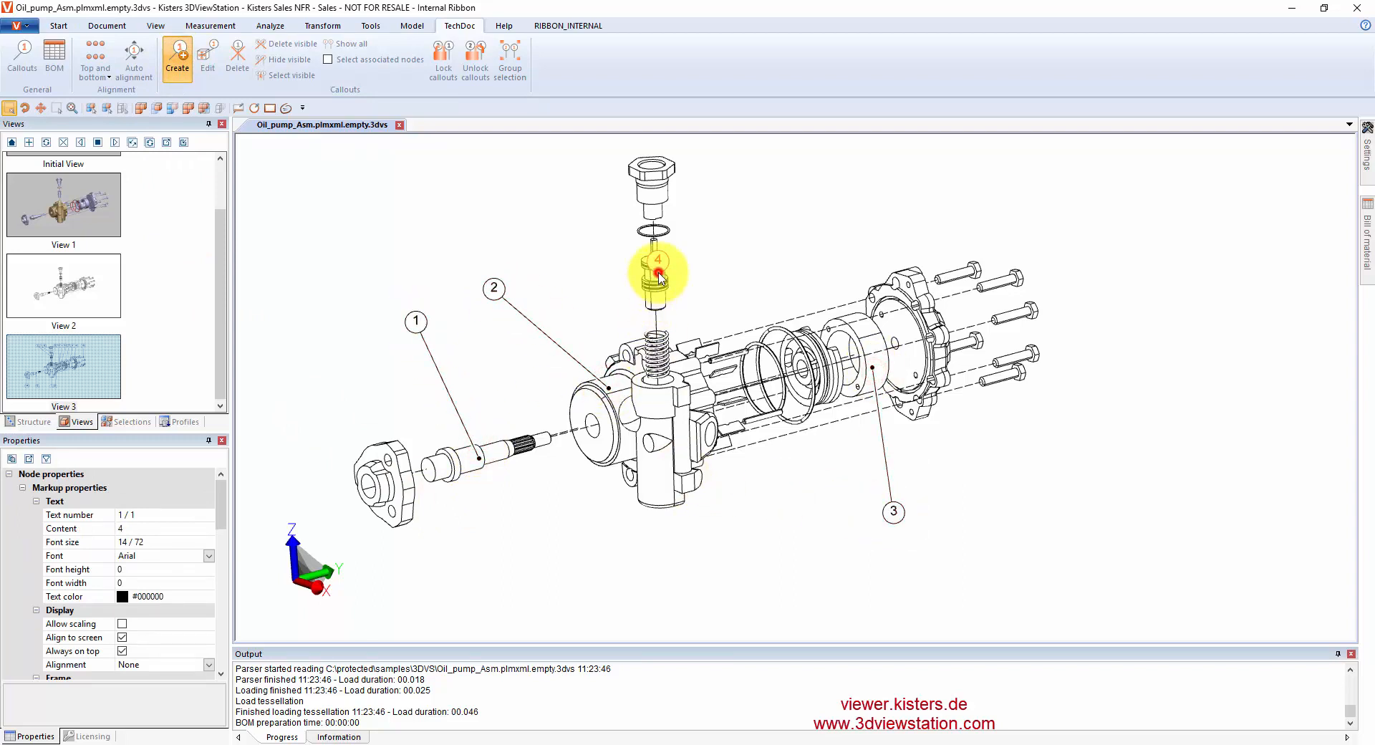
left_click(559, 244)
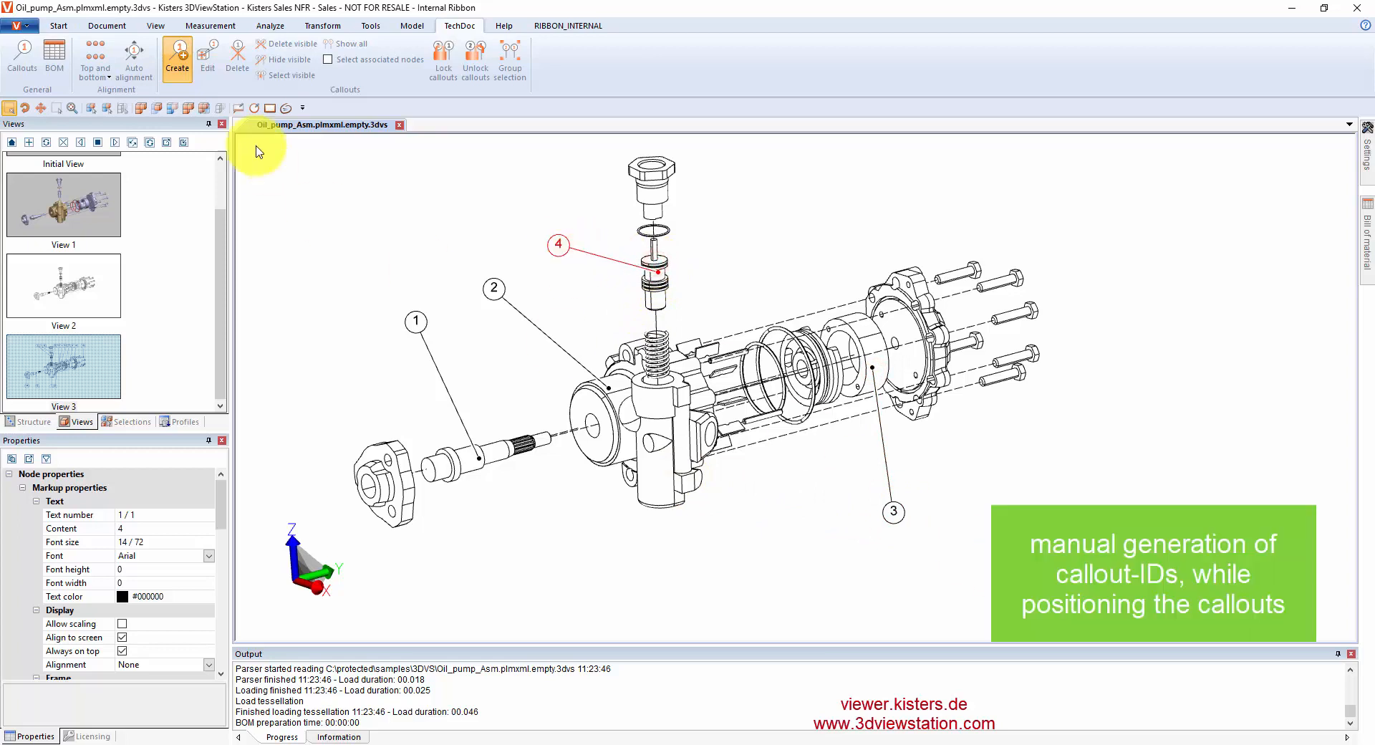
- Create one shared callout for five of the cover bolts and place its balloon above the end cover
left_click(1004, 381)
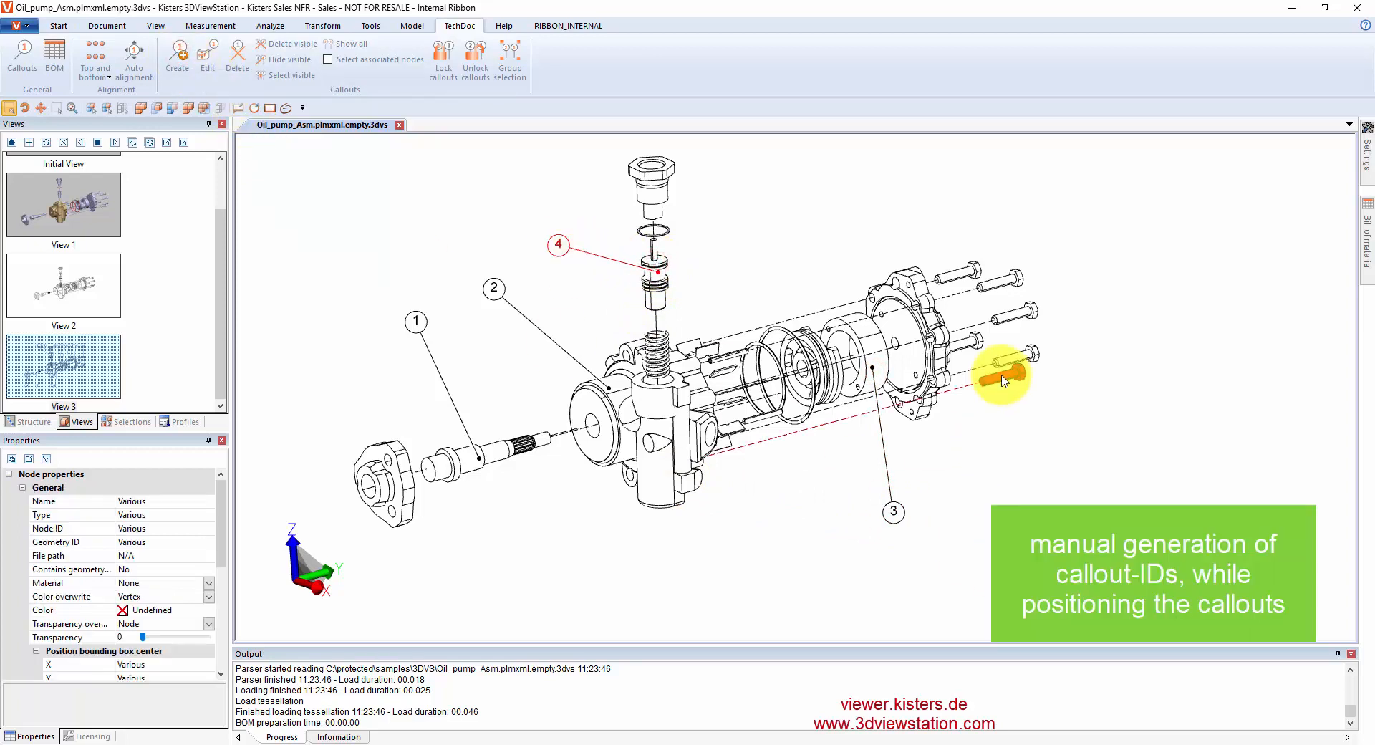
left_click(1009, 358, "ctrl")
left_click(1010, 315, "ctrl")
left_click(999, 282, "ctrl")
left_click(957, 274, "ctrl")
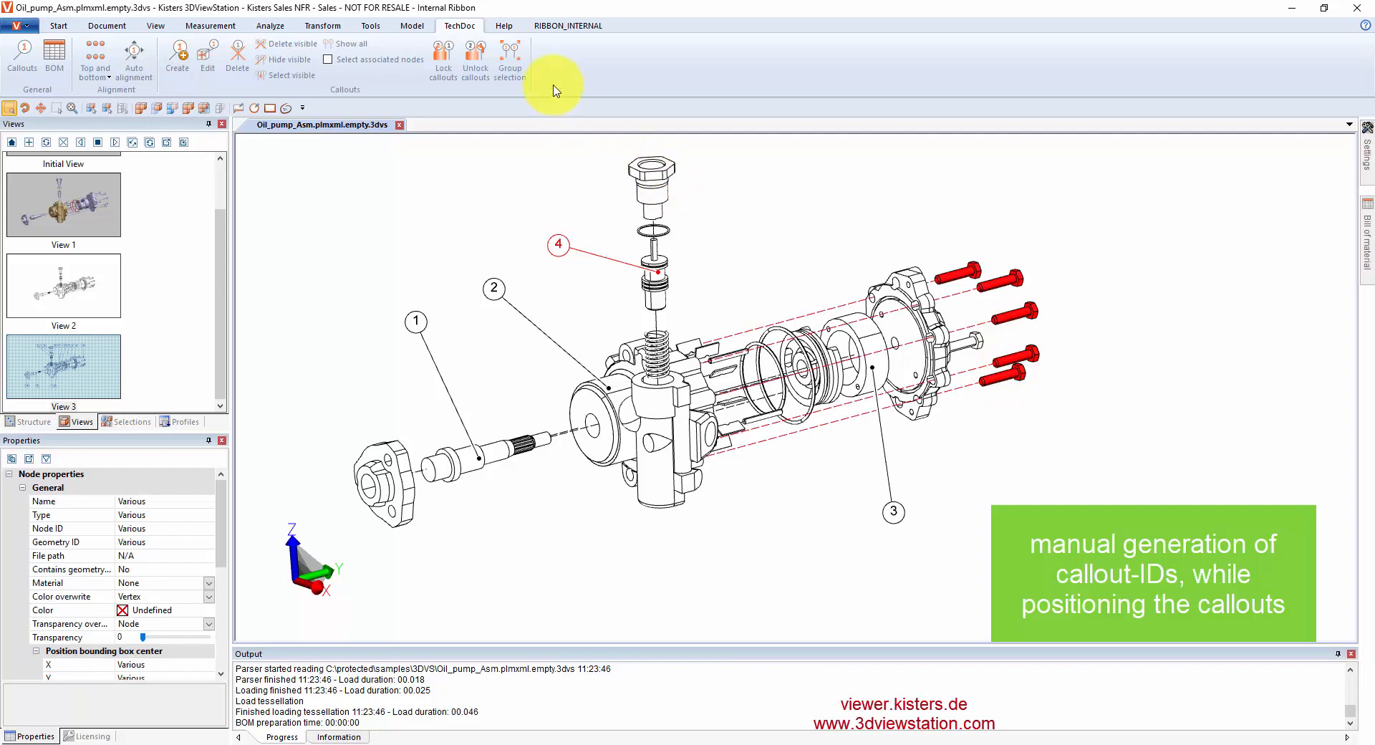
left_click(513, 57)
left_click(901, 302)
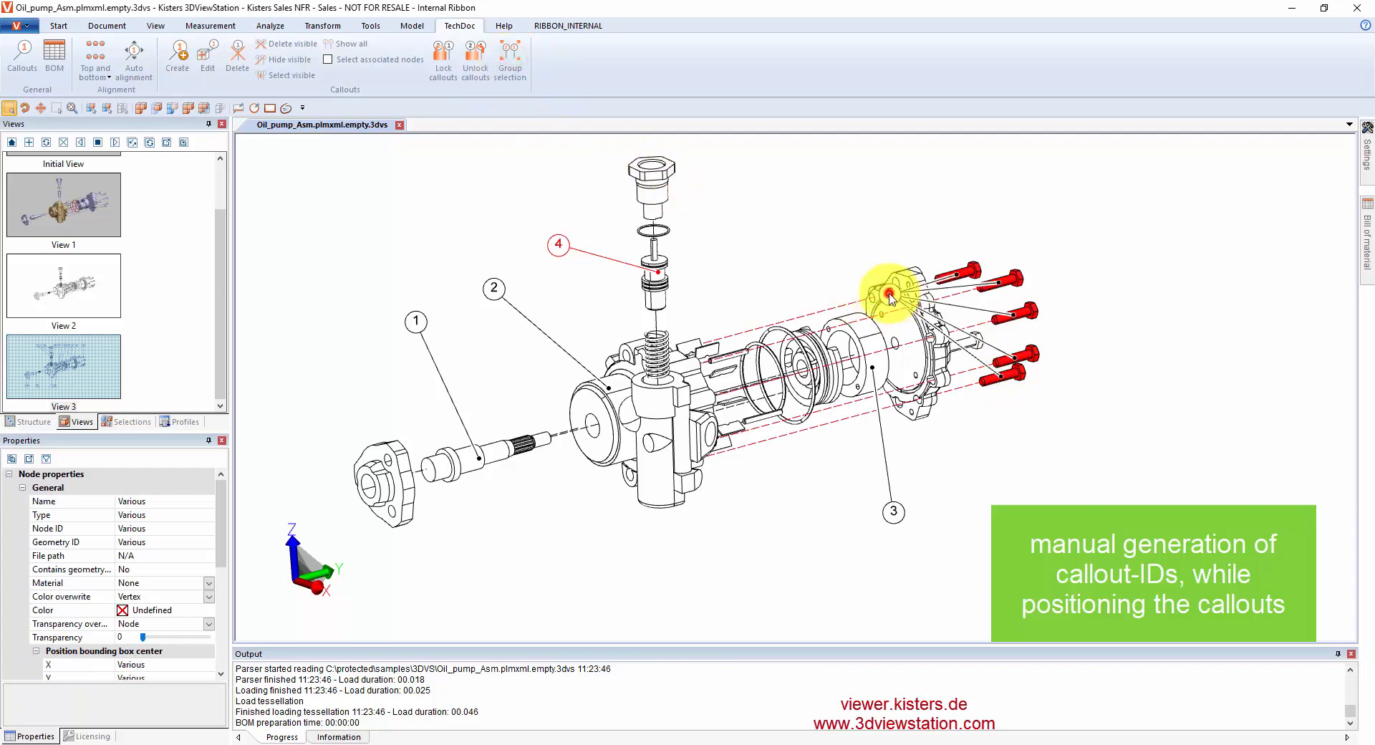
left_click_drag(888, 298, 891, 205)
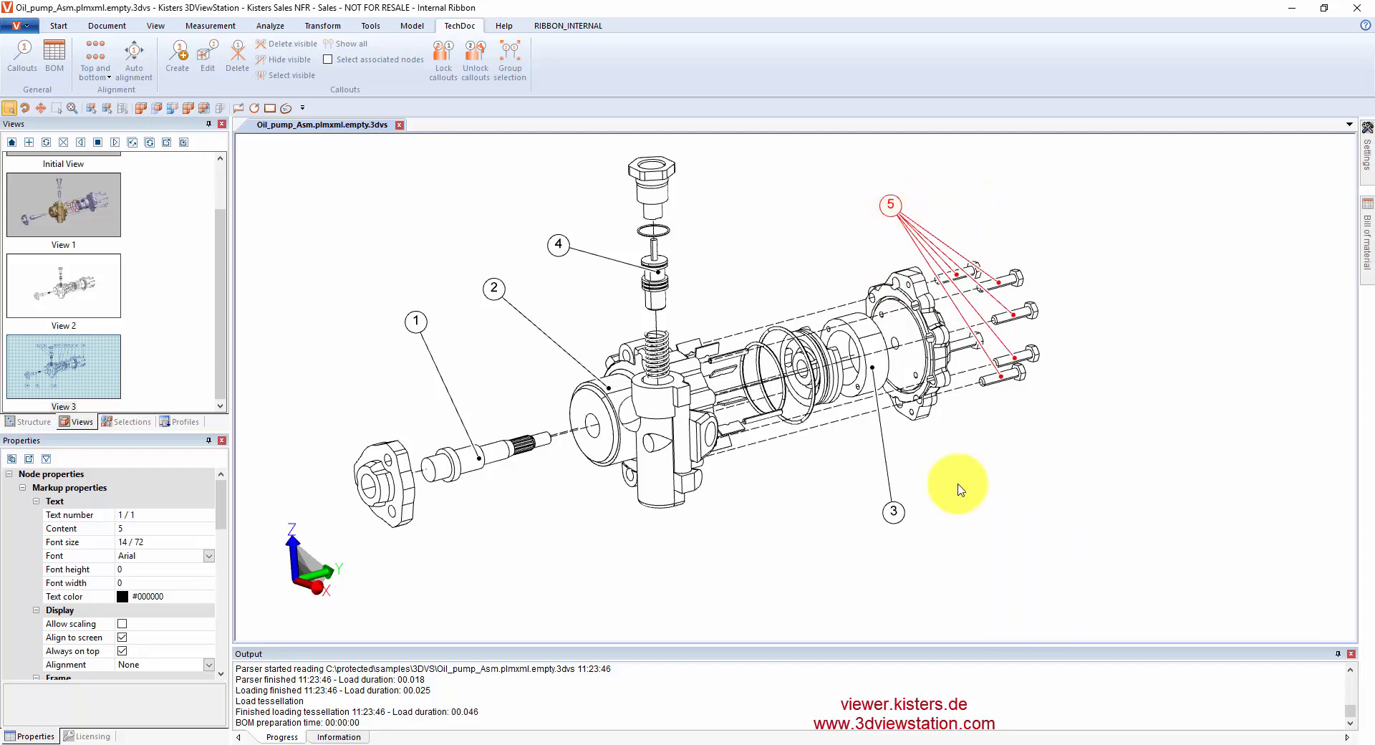
left_click(969, 515)
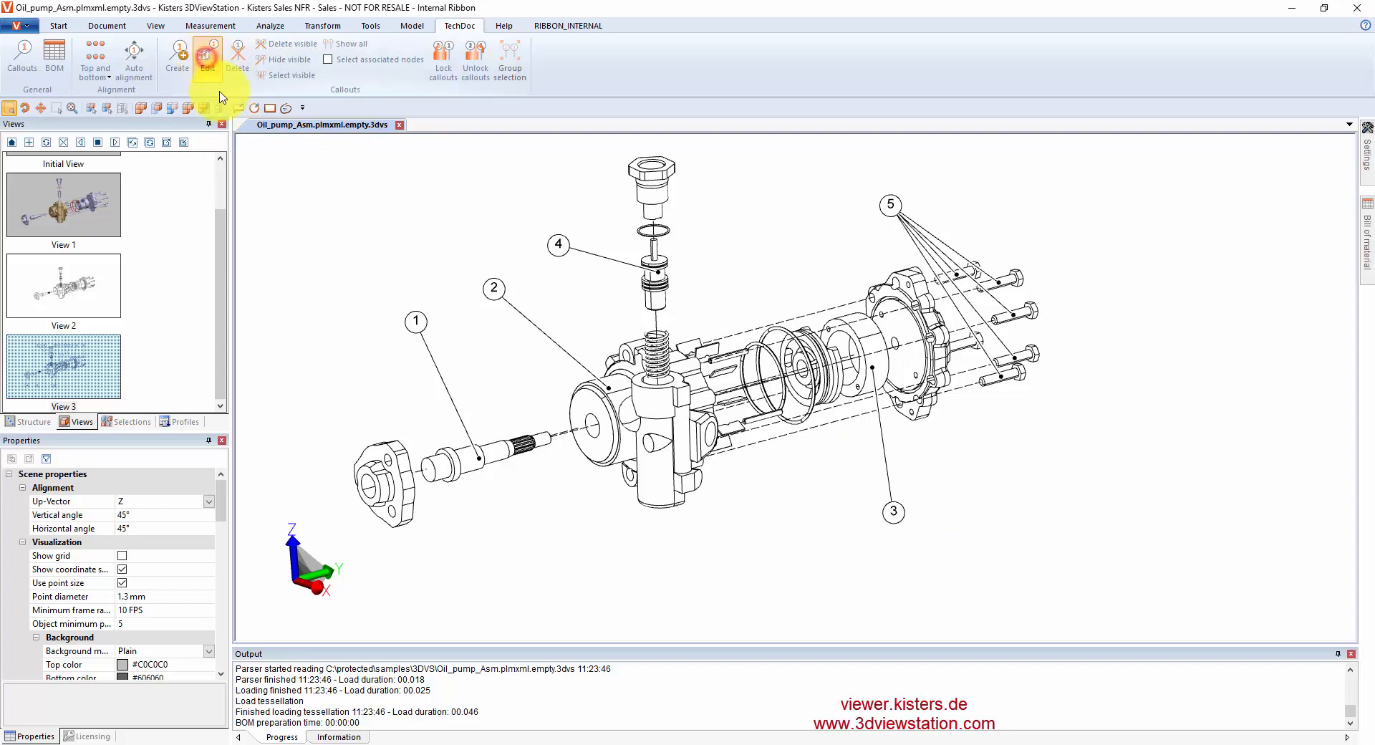
- Open callout 1 on the shaft for editing
left_click(416, 324)
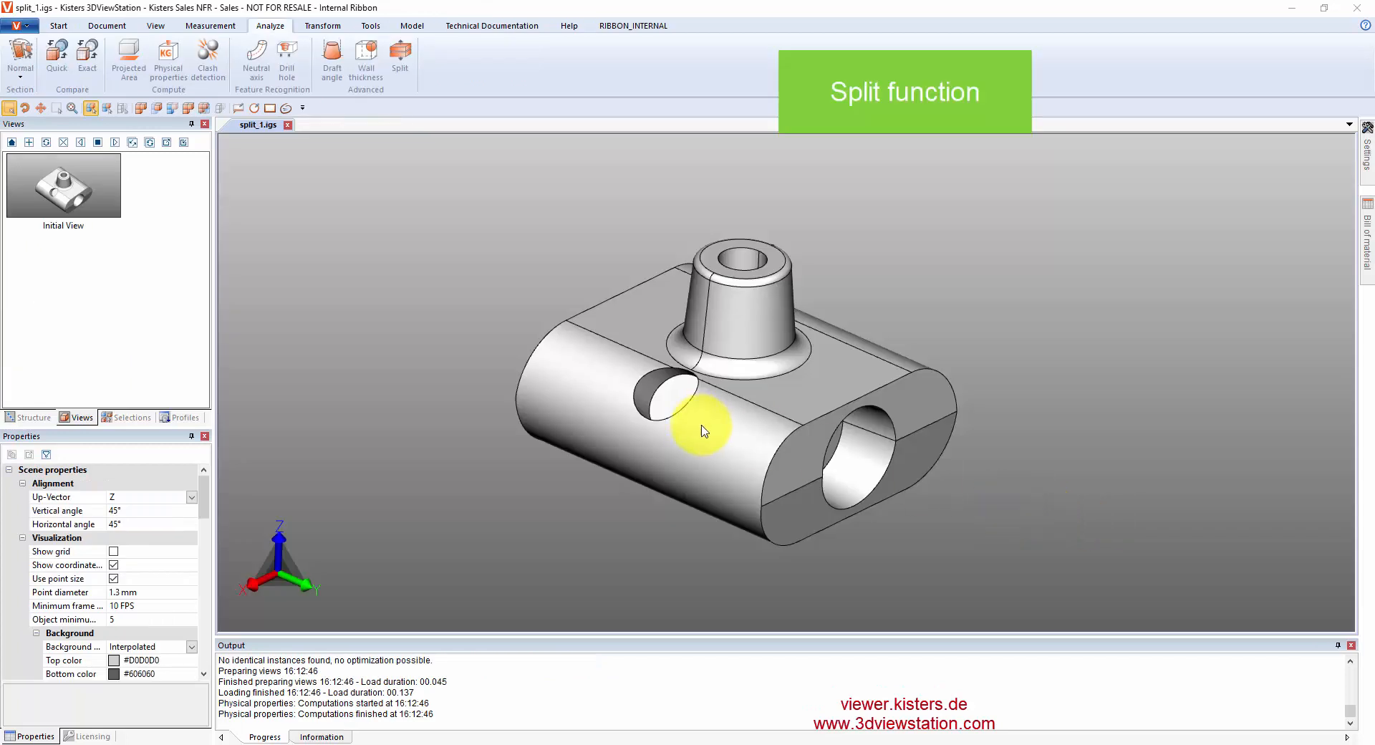
- Compute a split of the part along its vertical direction and preview exploding the resulting groups
left_click(665, 418)
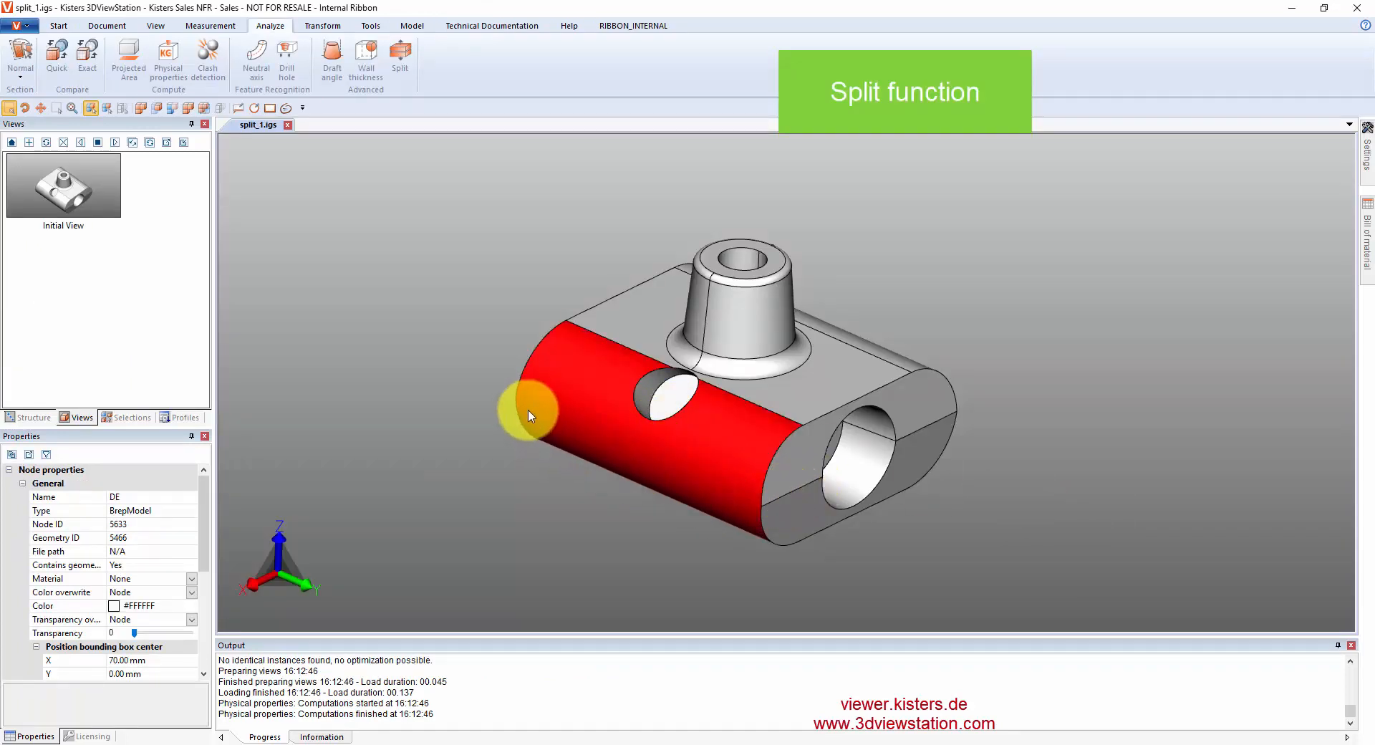
left_click(928, 527)
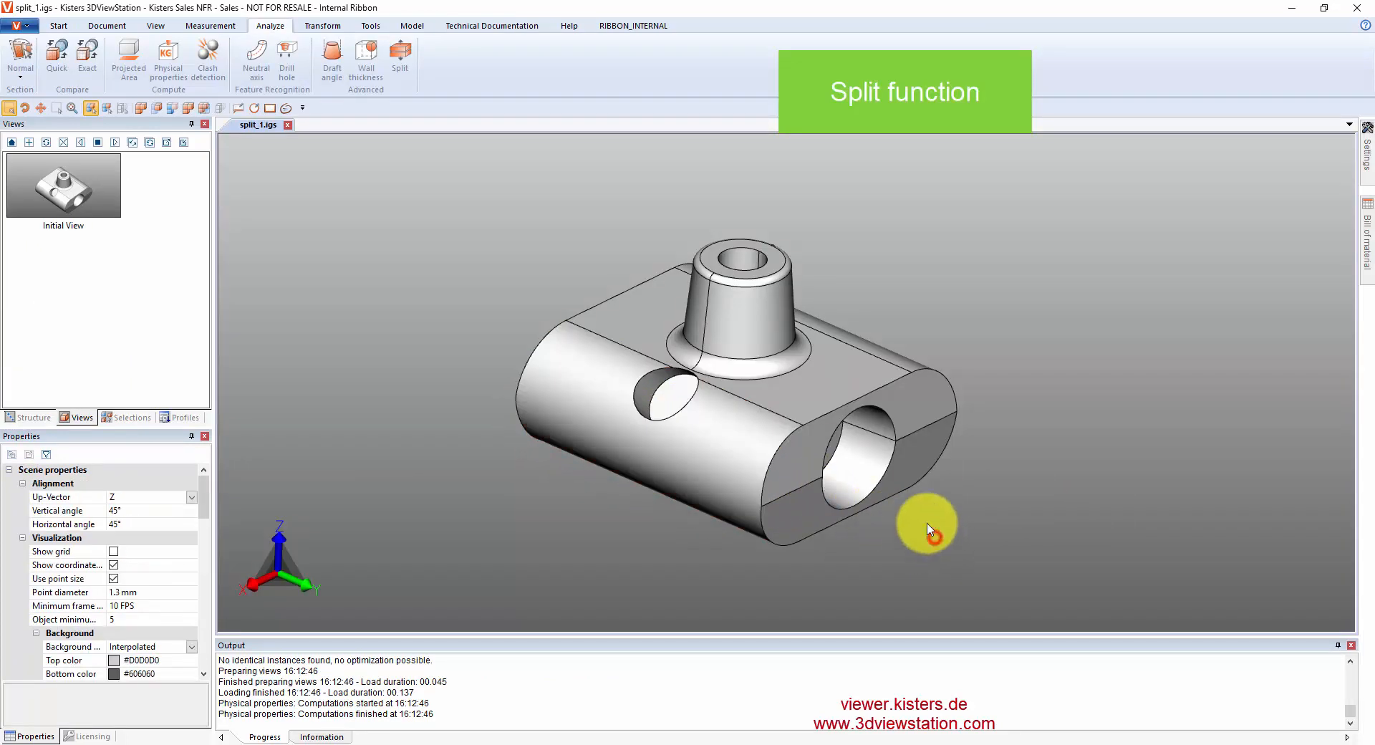
left_click(402, 57)
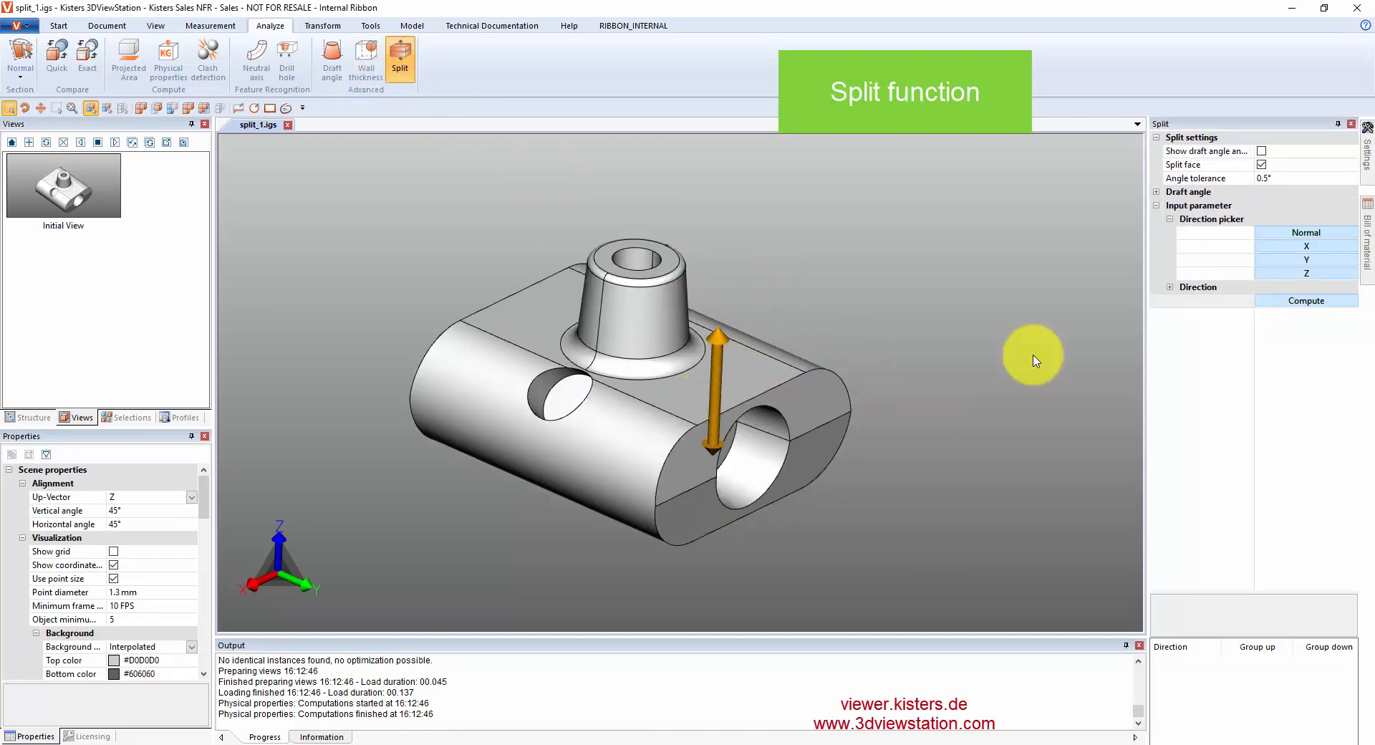
left_click(1298, 304)
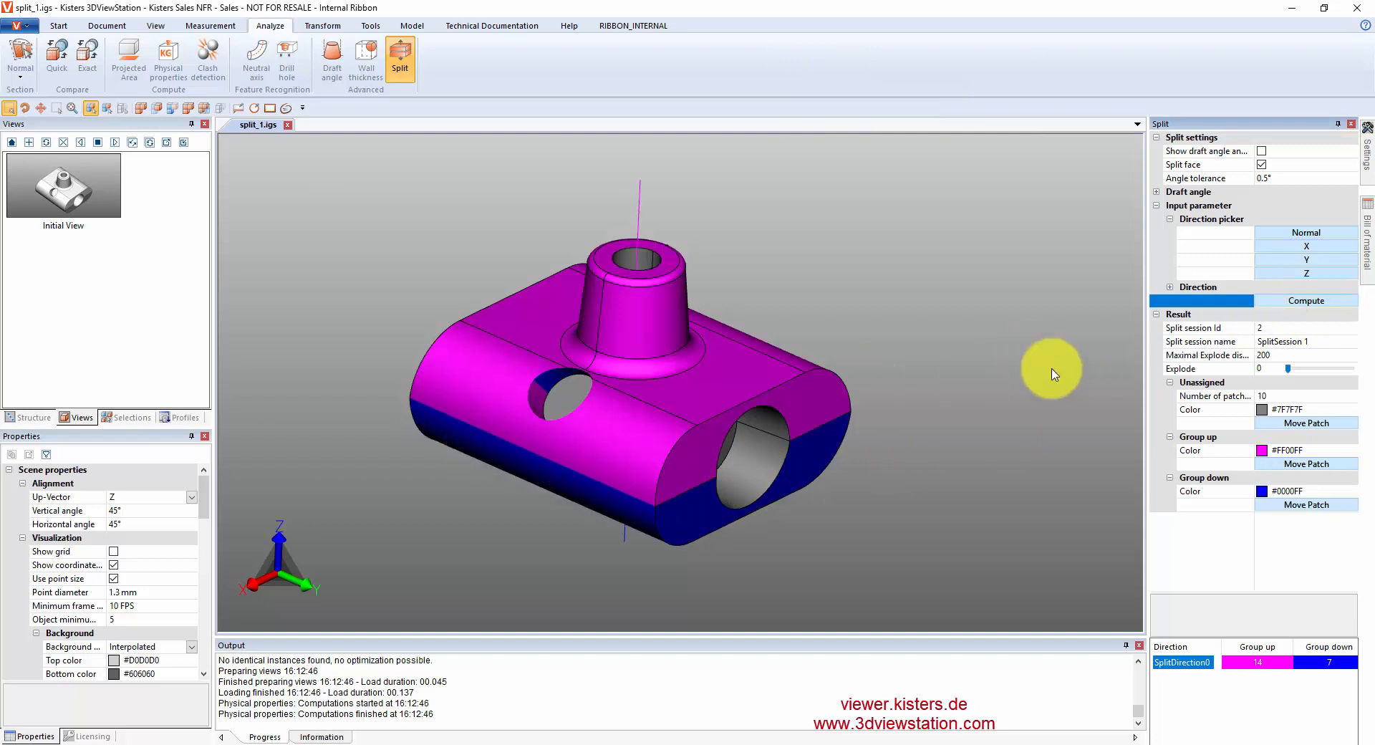
left_click_drag(1289, 371, 1287, 369)
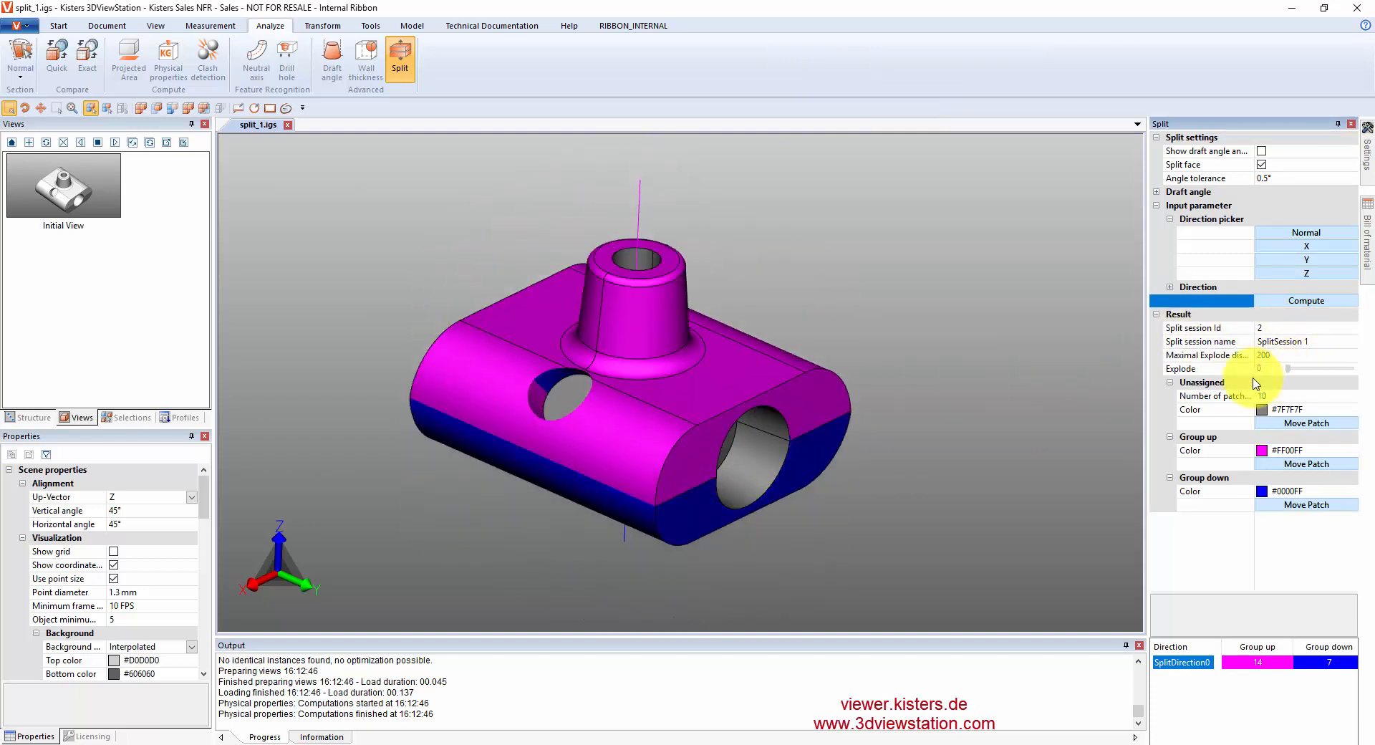
- Compute a second split direction normal to the end face around the large hole
left_click(1314, 234)
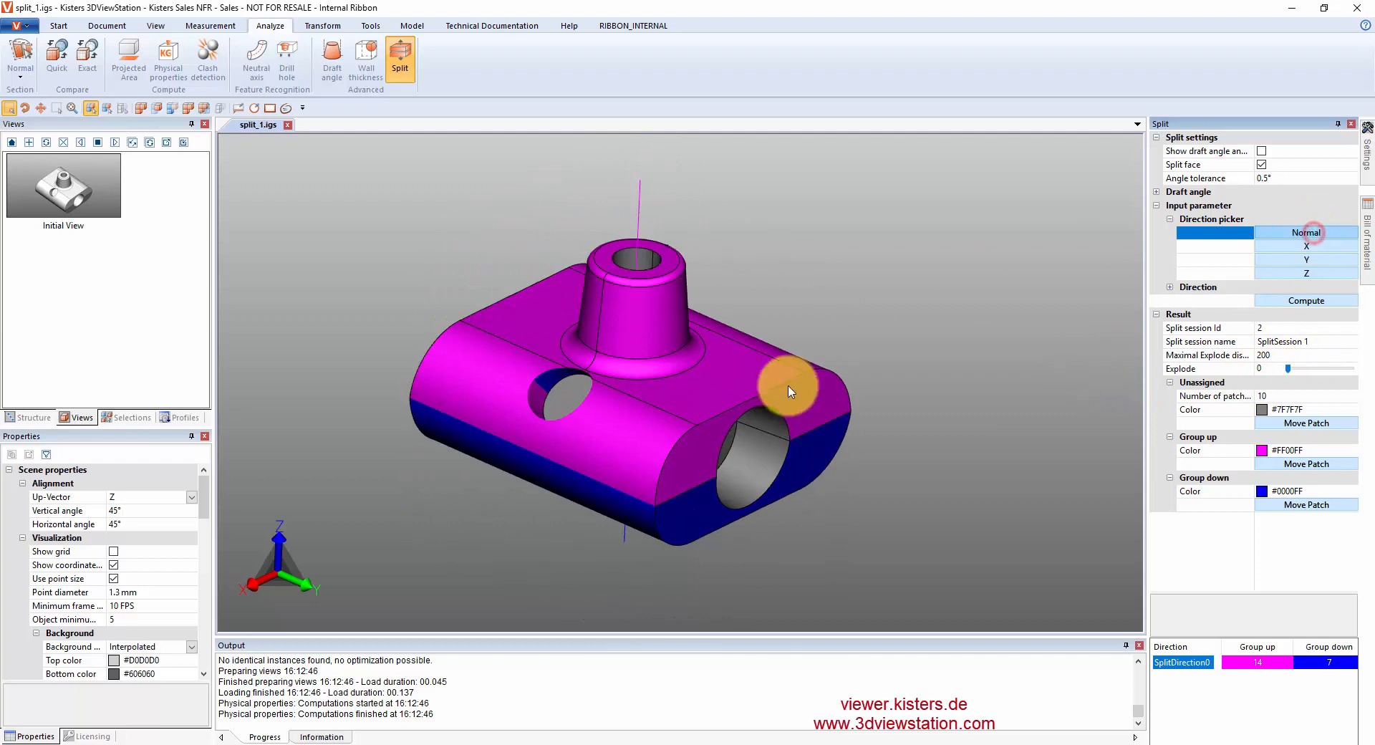
left_click(729, 450)
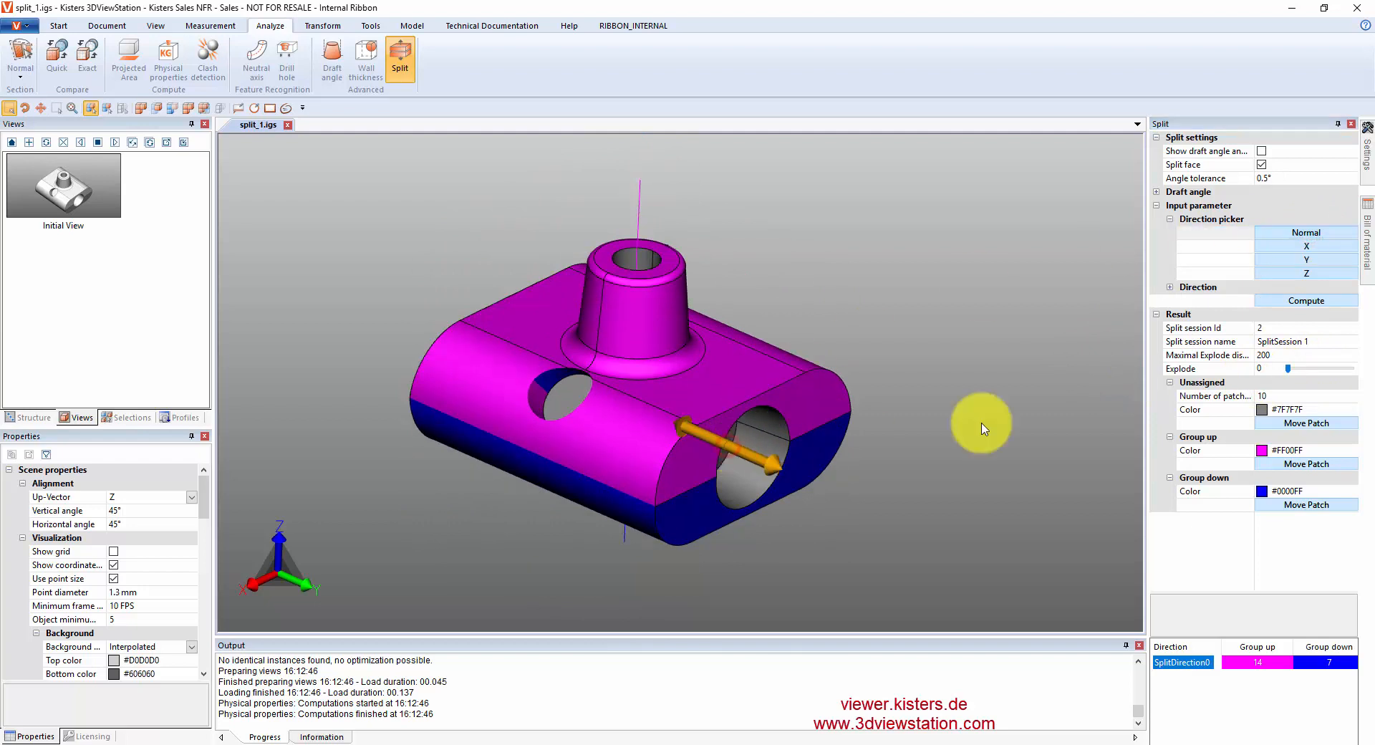
left_click(1295, 304)
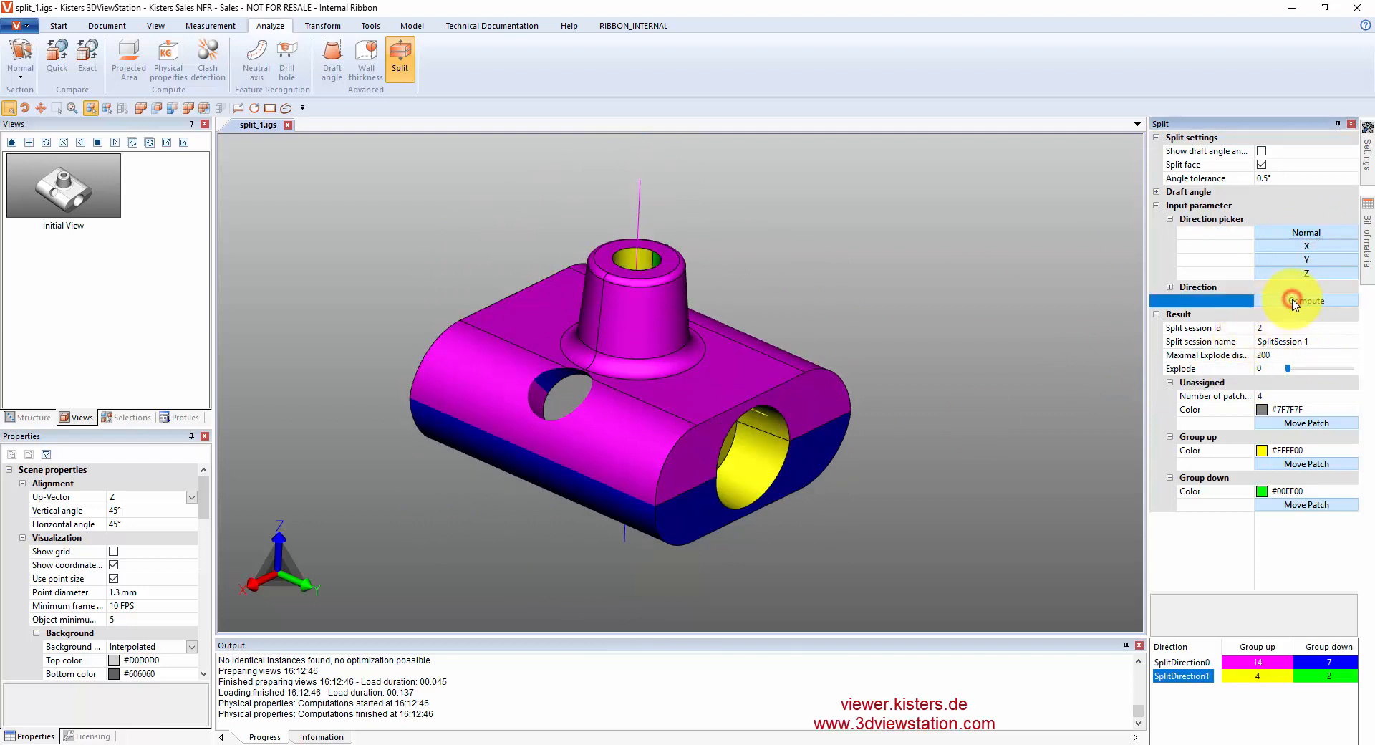
- Move the unassigned faces of the large hole to the second direction's group down and preview the exploded split
left_click_drag(868, 476, 464, 390)
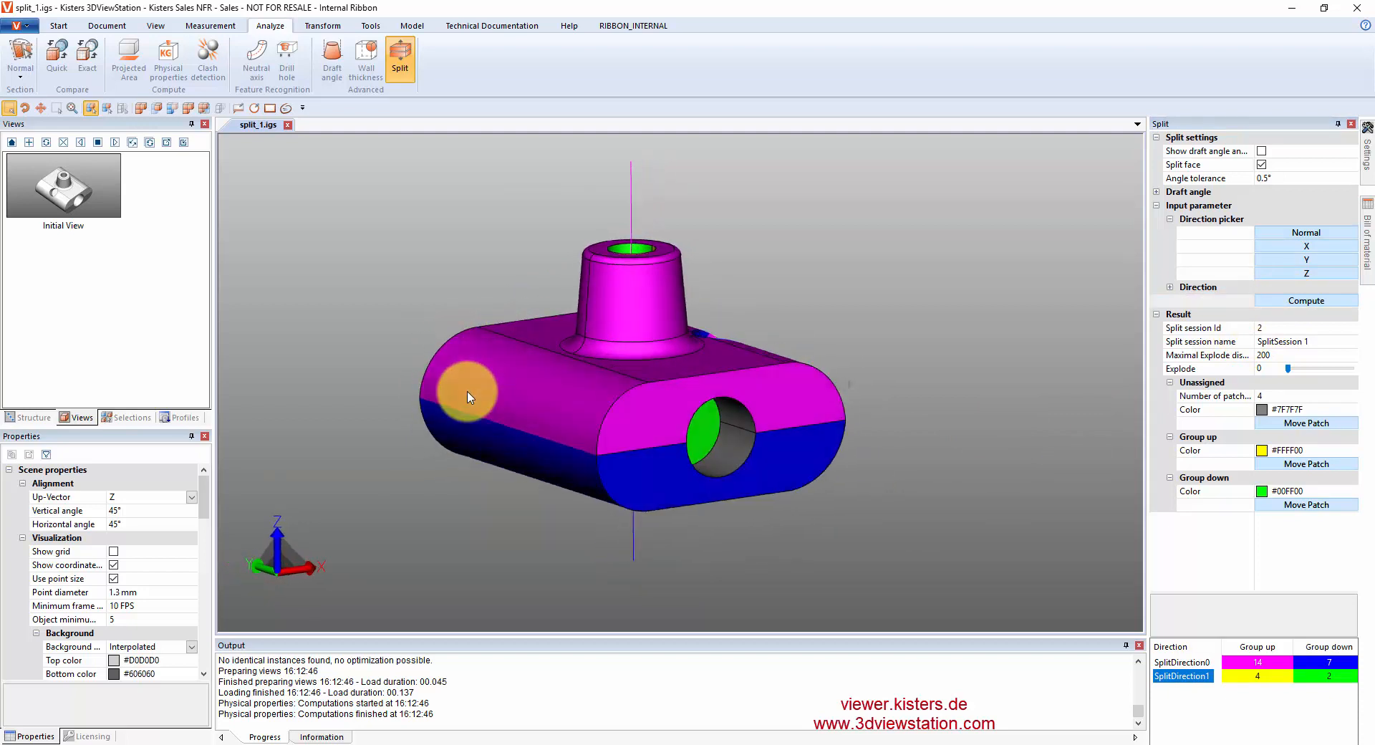
left_click(724, 450)
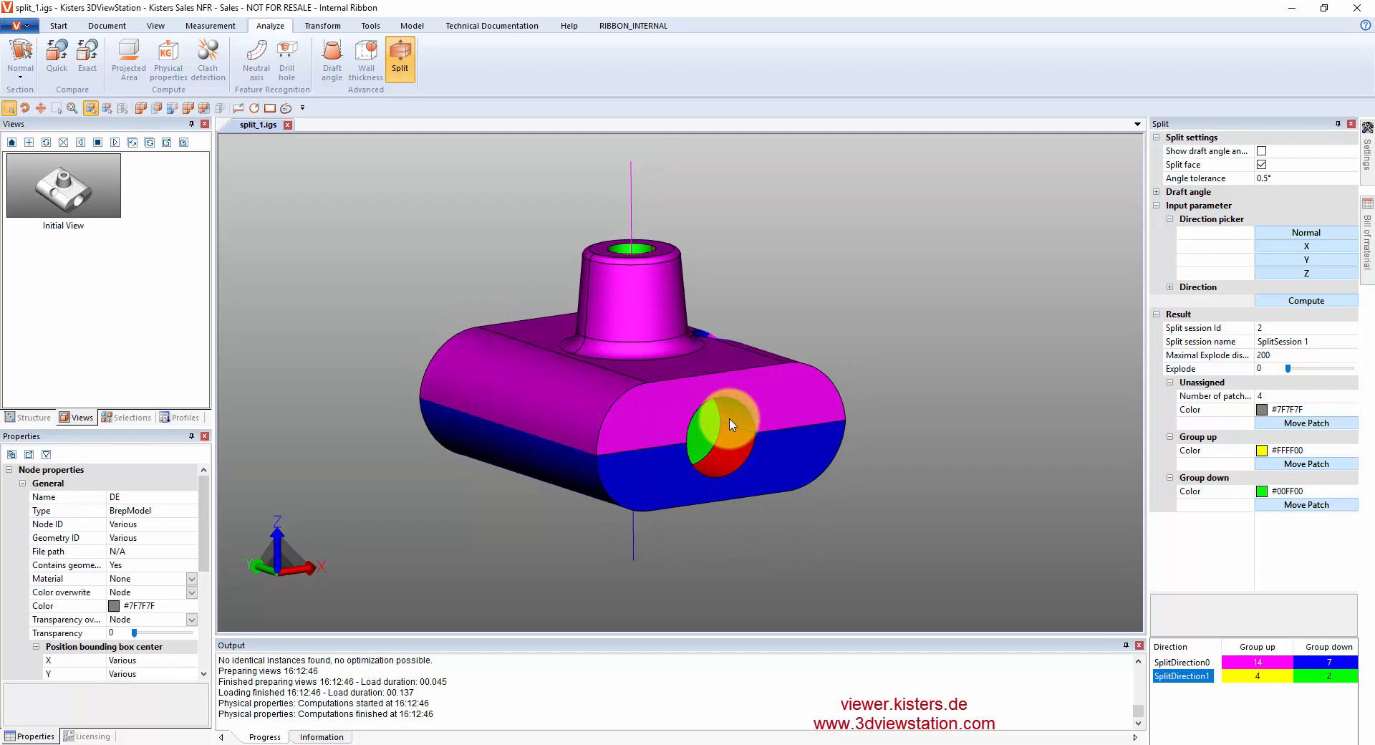
left_click(1293, 504)
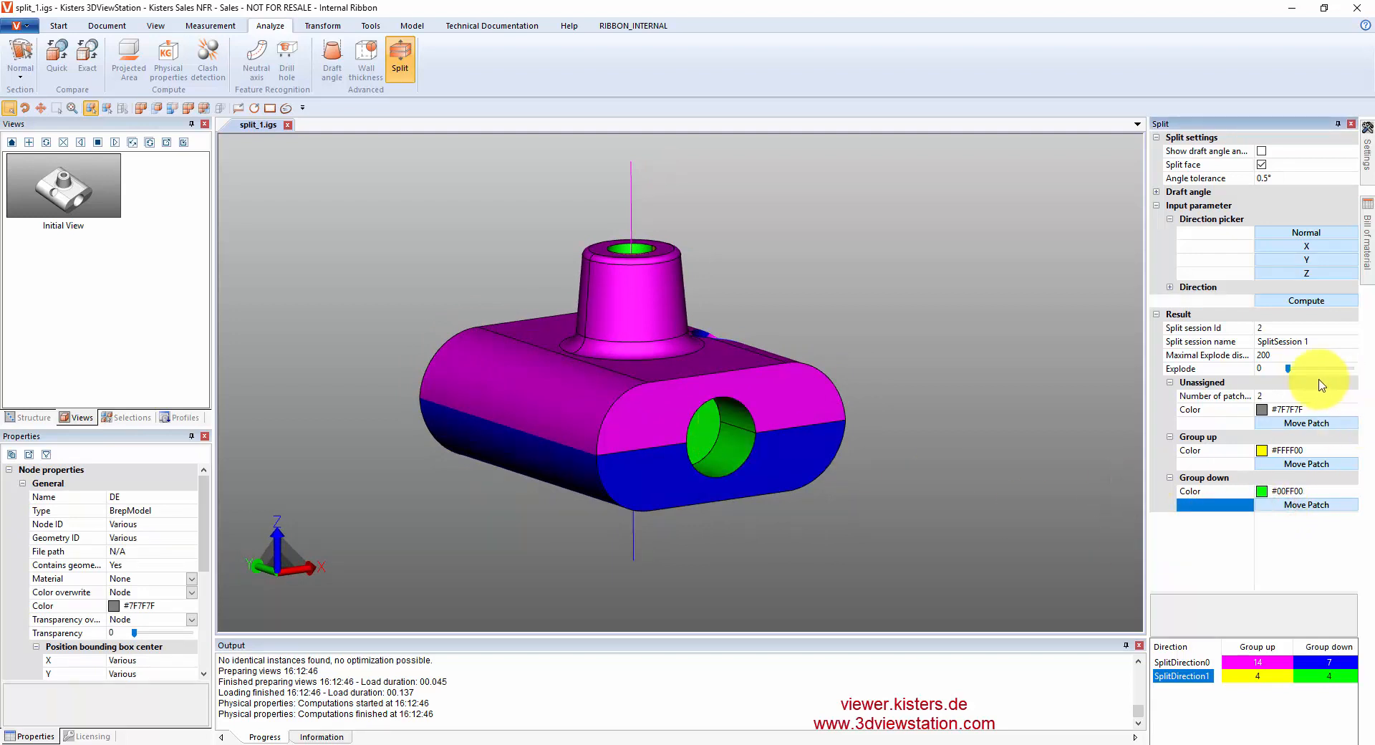
mouse_move(1288, 371)
left_mouse_down()
mouse_move(1312, 372)
mouse_move(1281, 378)
left_mouse_up()
left_click_drag(892, 463, 921, 492)
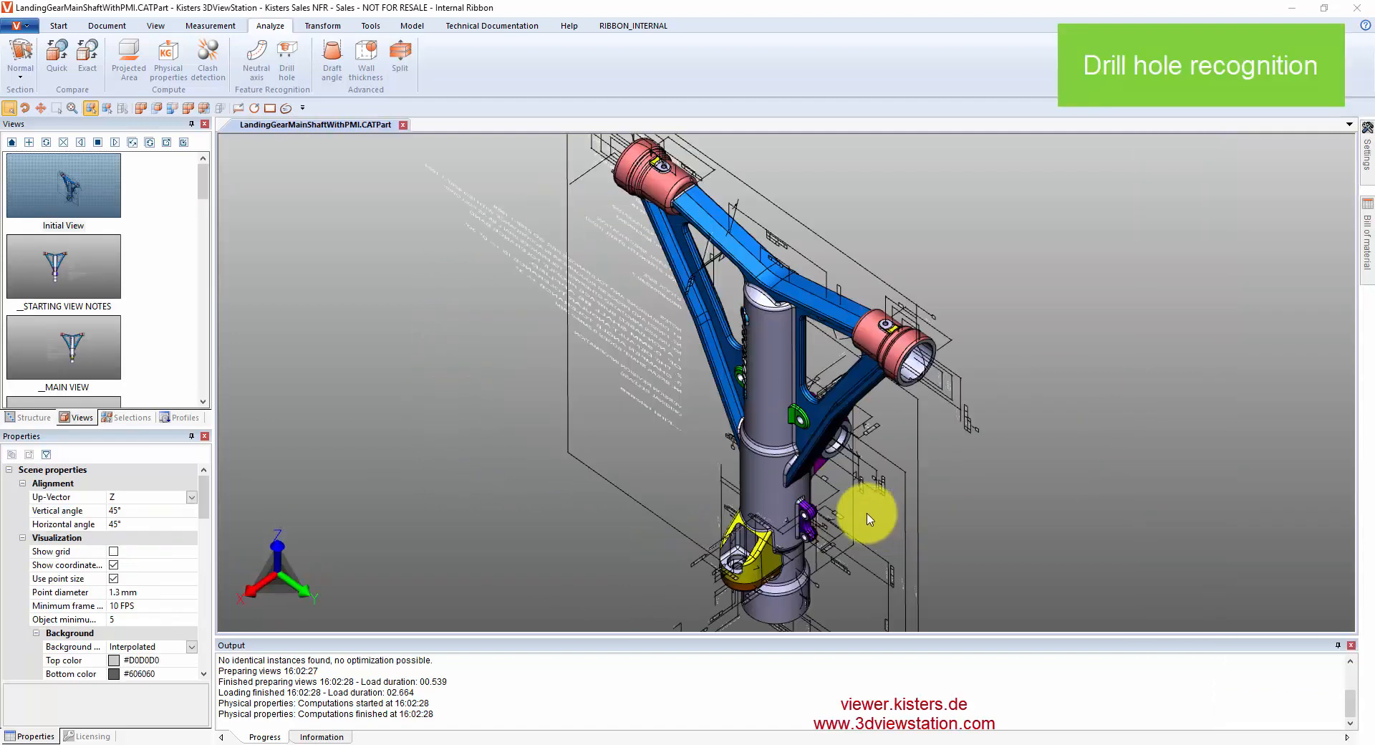
- Run drill hole recognition on the complete landing gear shaft body and clear the selection to show the hole dimensions
scroll(891, 476, "up", 3)
left_click(892, 480)
scroll(881, 476, "down", 5)
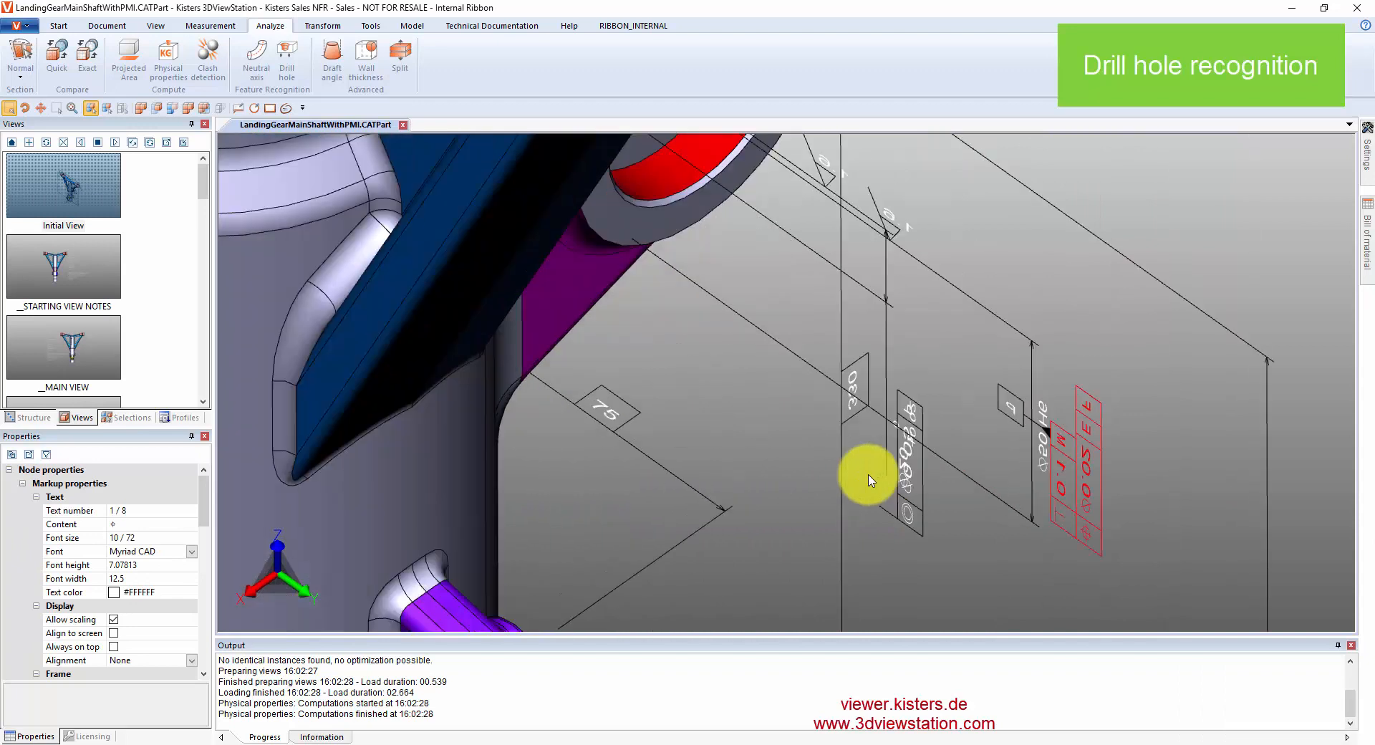
left_click_drag(938, 463, 1005, 452)
left_click(752, 336)
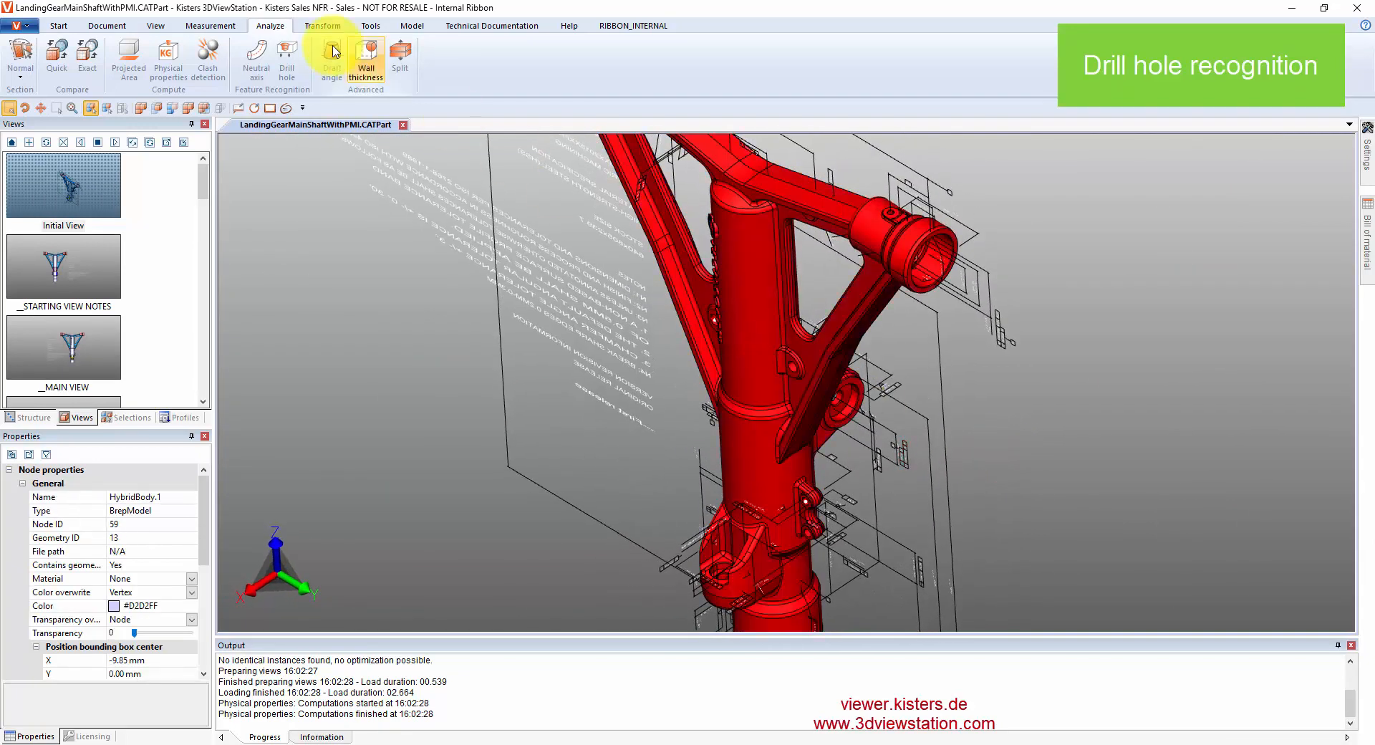
left_click(287, 58)
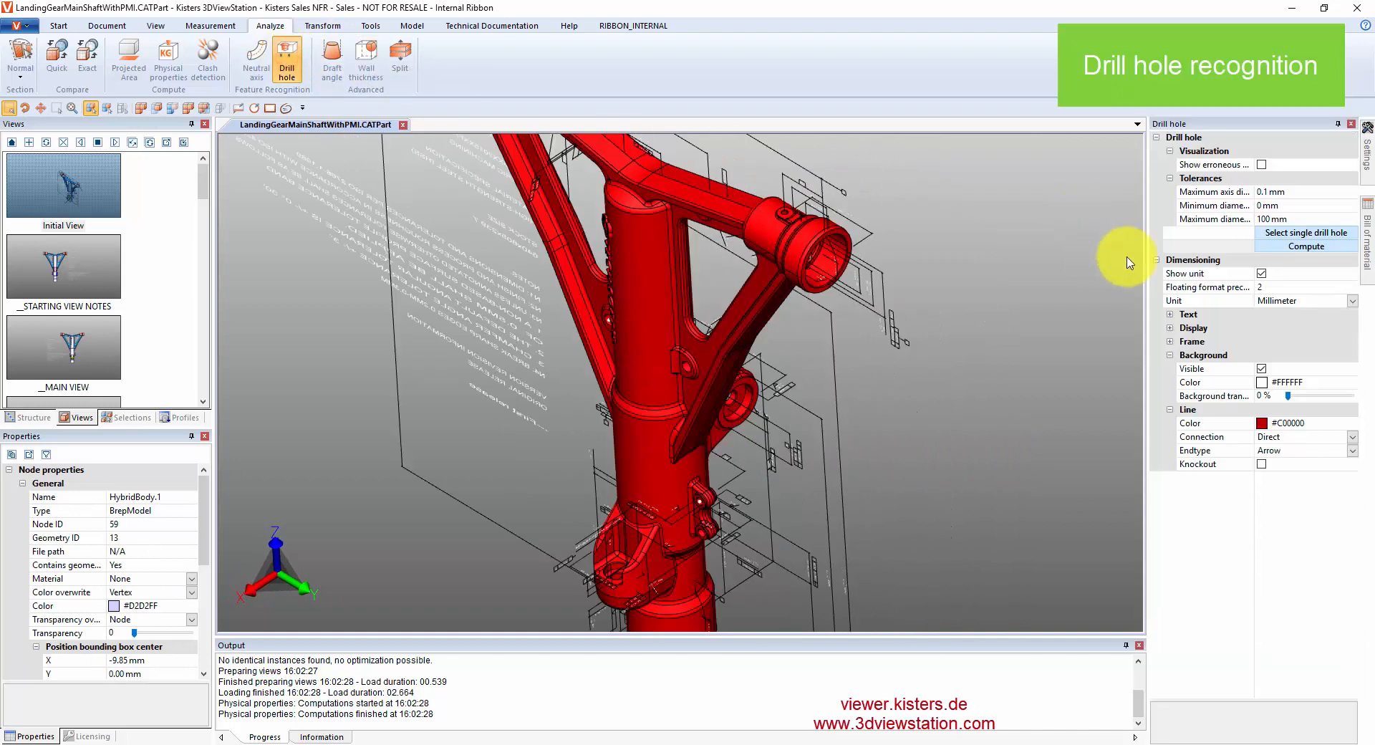
left_click(1286, 248)
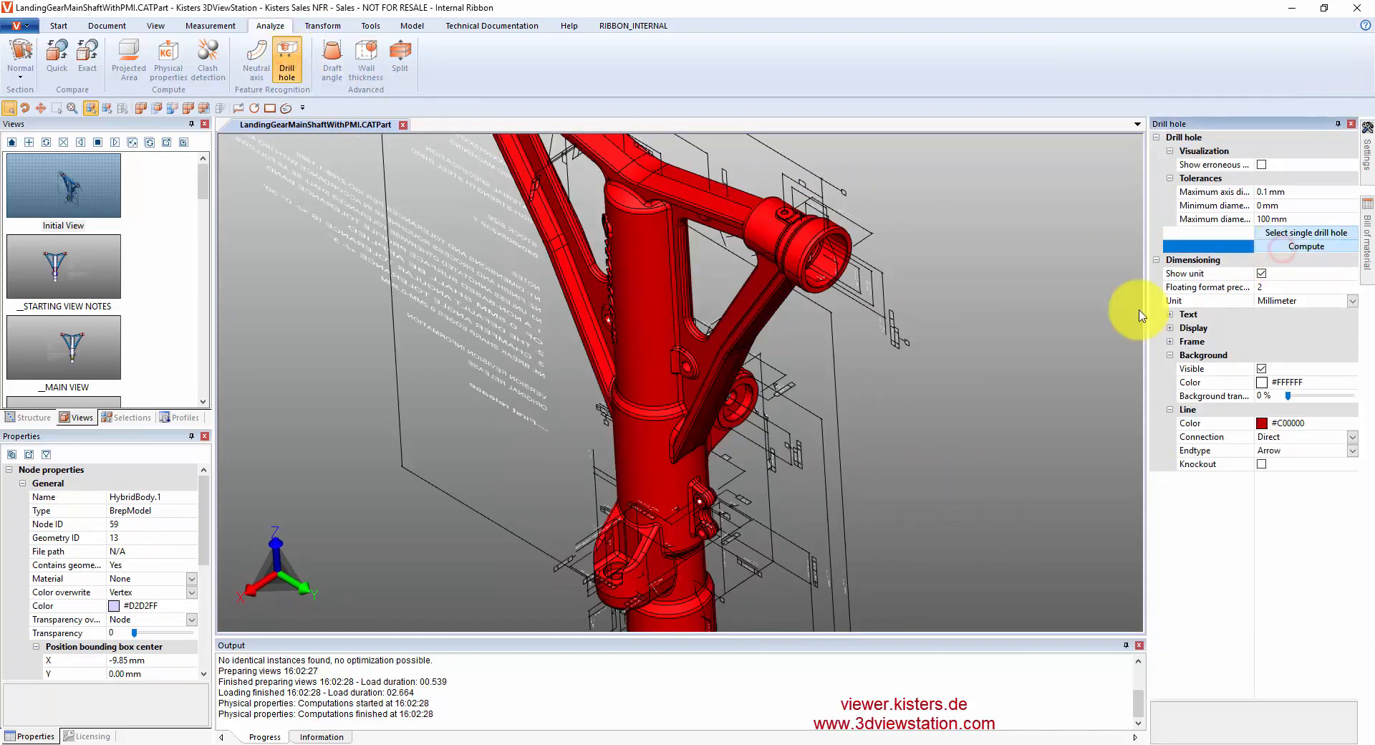
left_click(881, 418)
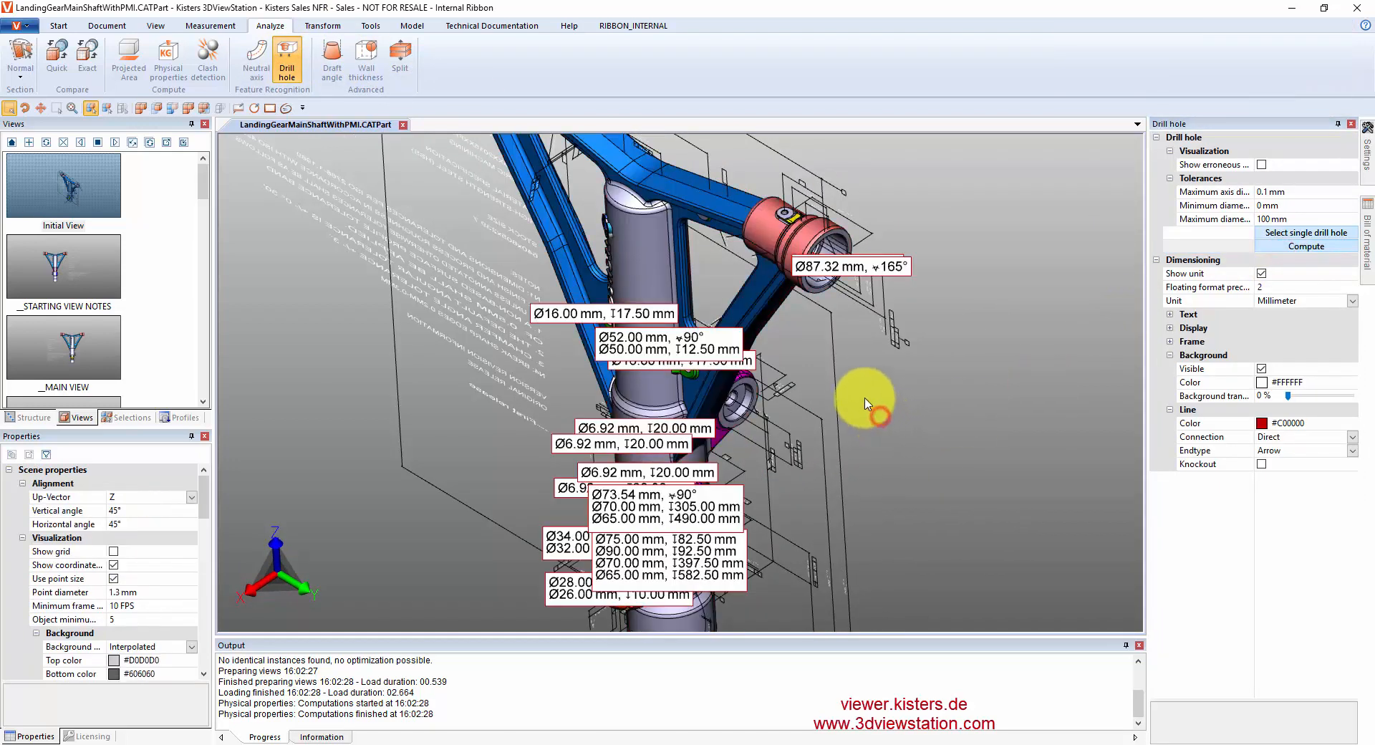
- Examine the recognized drill hole dimensions on the central shaft, the large upper hole and the counterbored holes of the lower lug
scroll(869, 394, "up", 3)
scroll(599, 396, "up", 3)
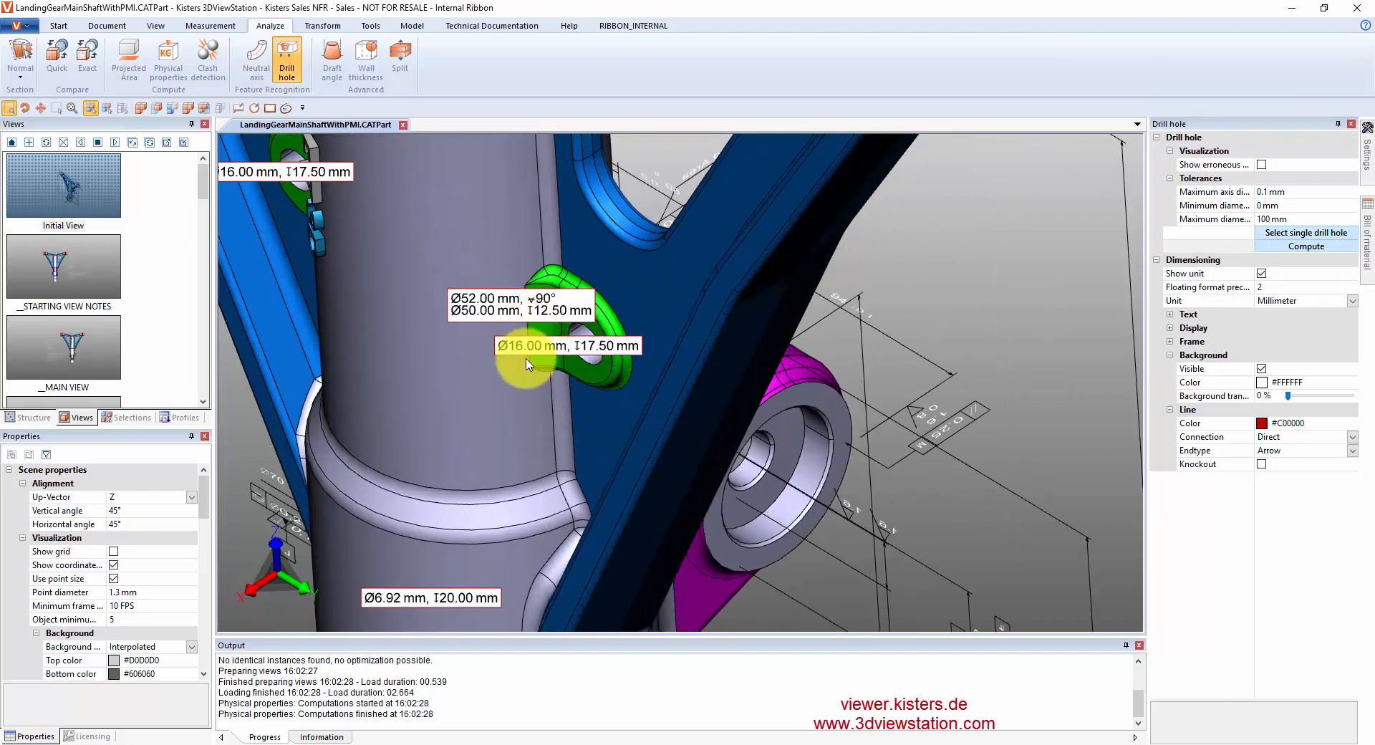
scroll(655, 456, "down", 3)
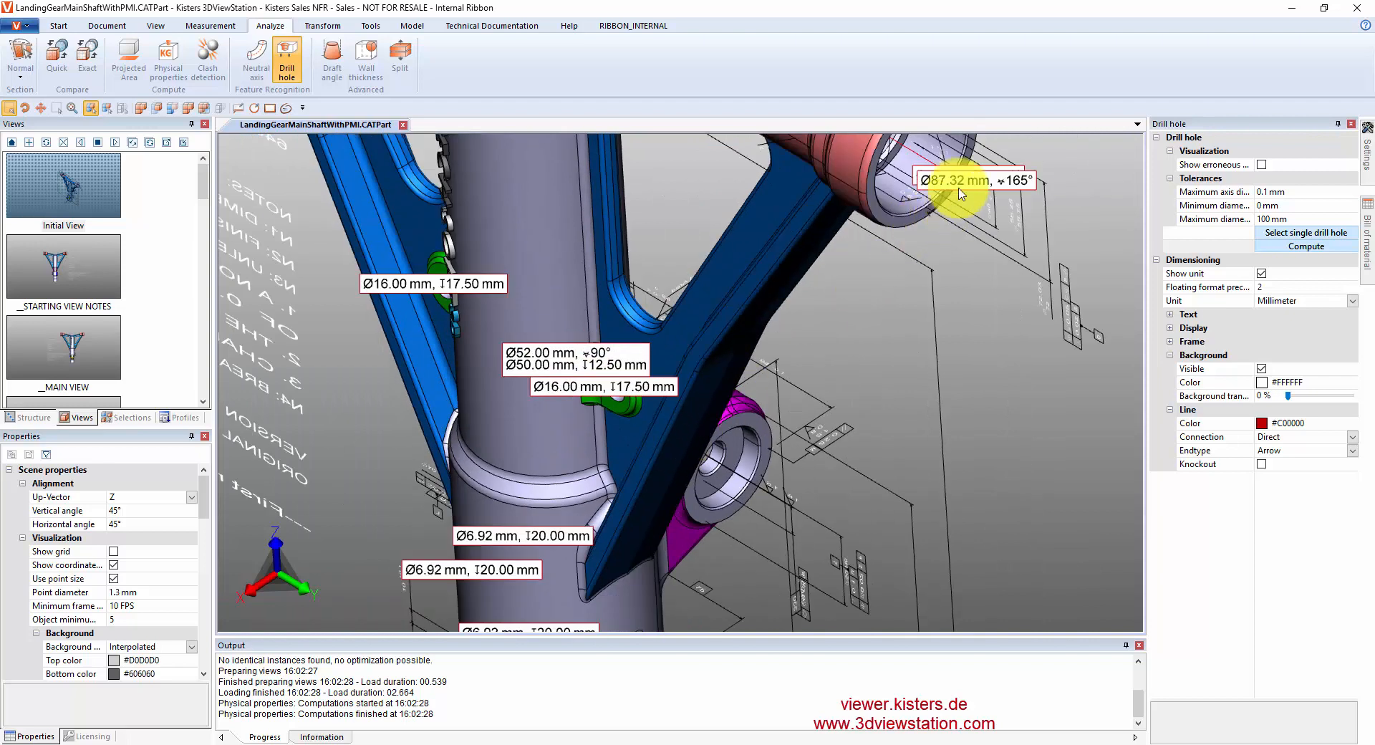
scroll(956, 186, "up", 5)
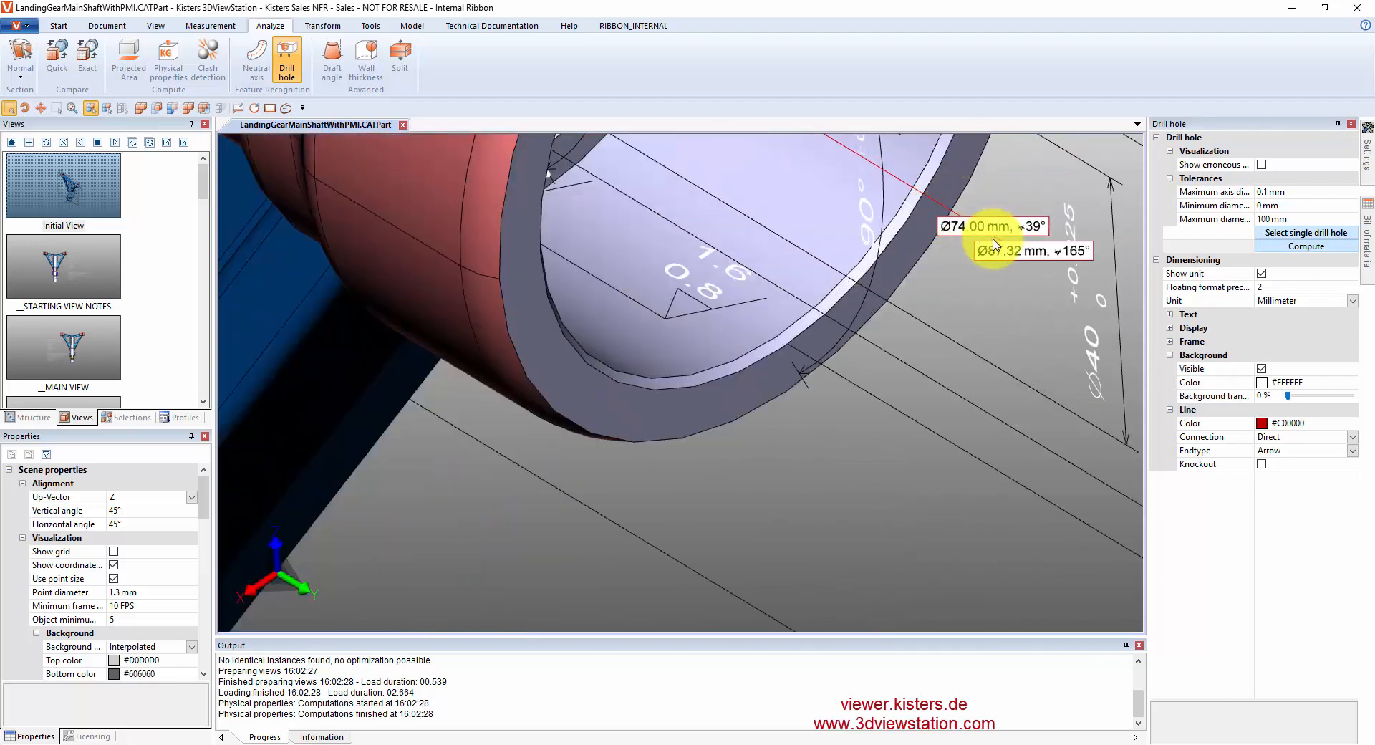
scroll(995, 247, "down", 5)
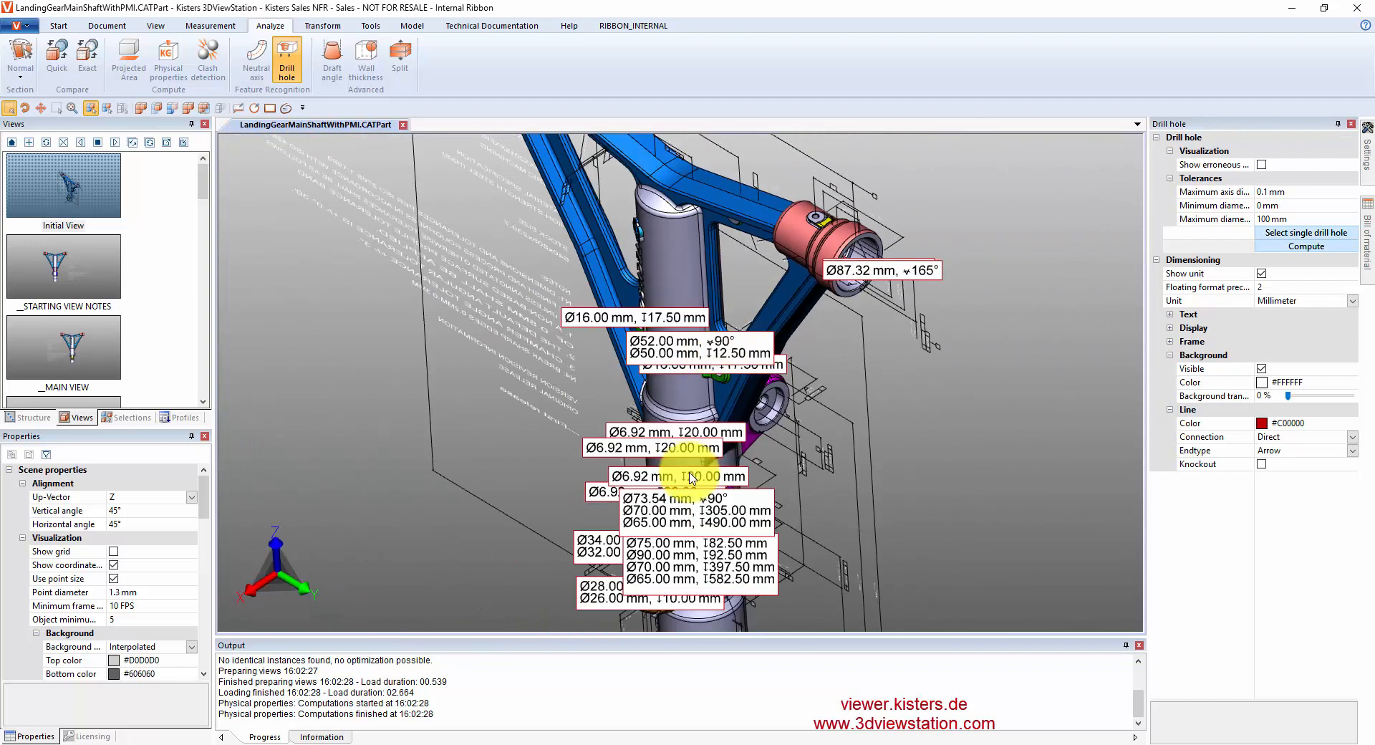
scroll(616, 577, "up", 5)
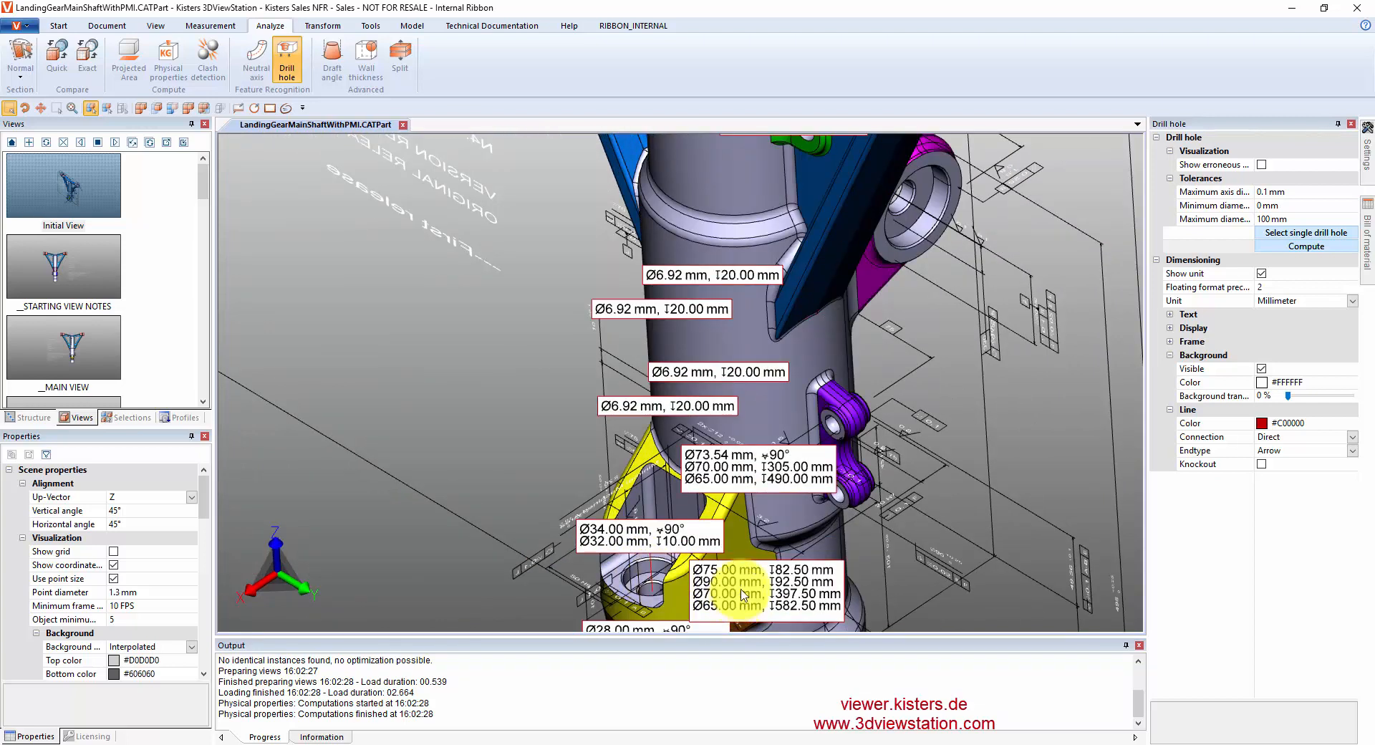
scroll(742, 587, "up", 3)
scroll(743, 587, "up", 4)
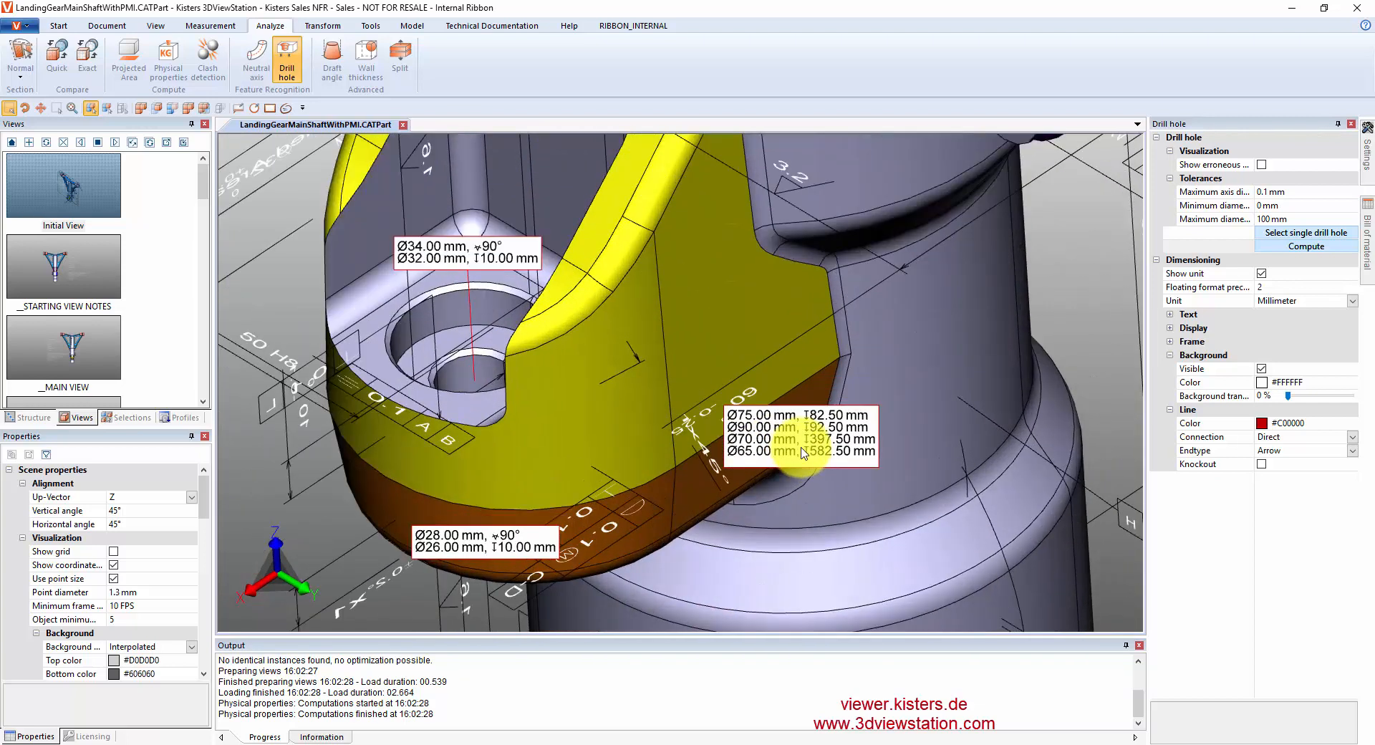
scroll(804, 440, "up", 2)
middle_click_drag(804, 440, 857, 437)
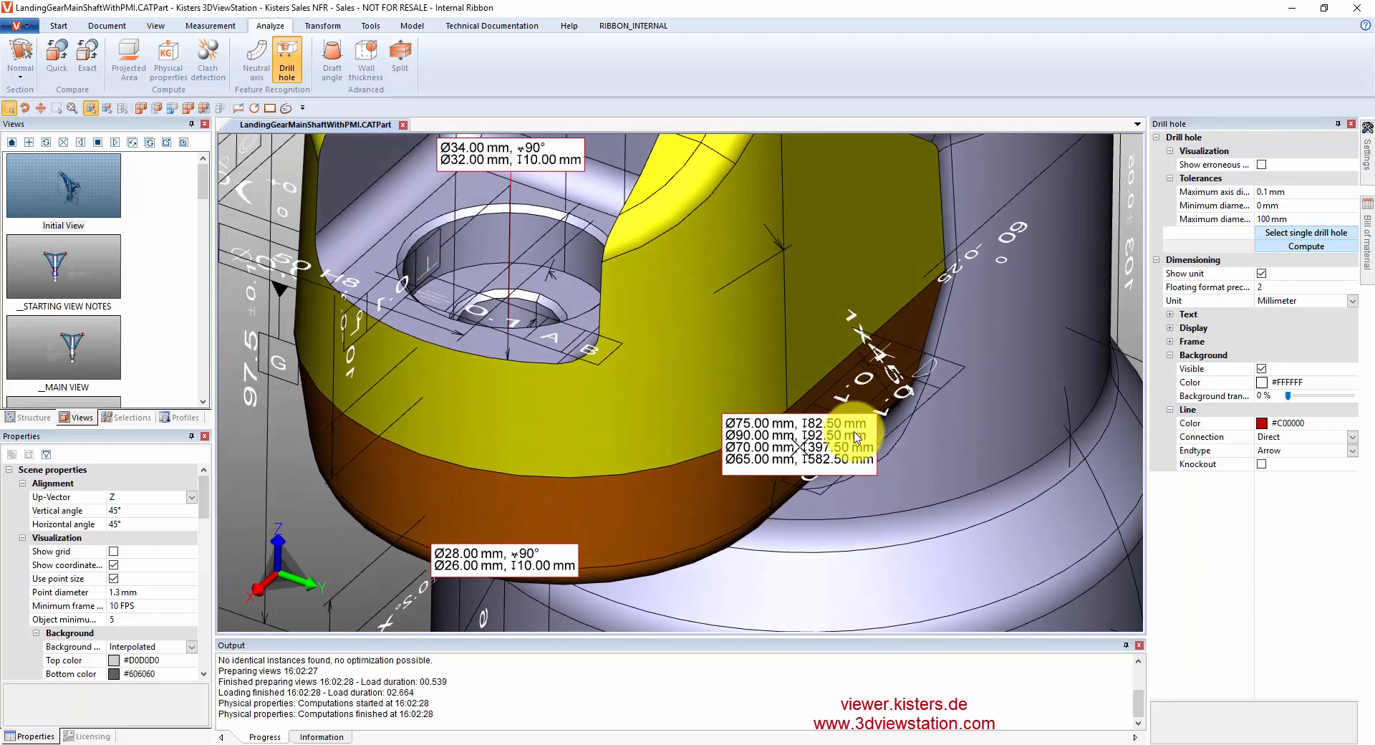
scroll(473, 193, "down", 2)
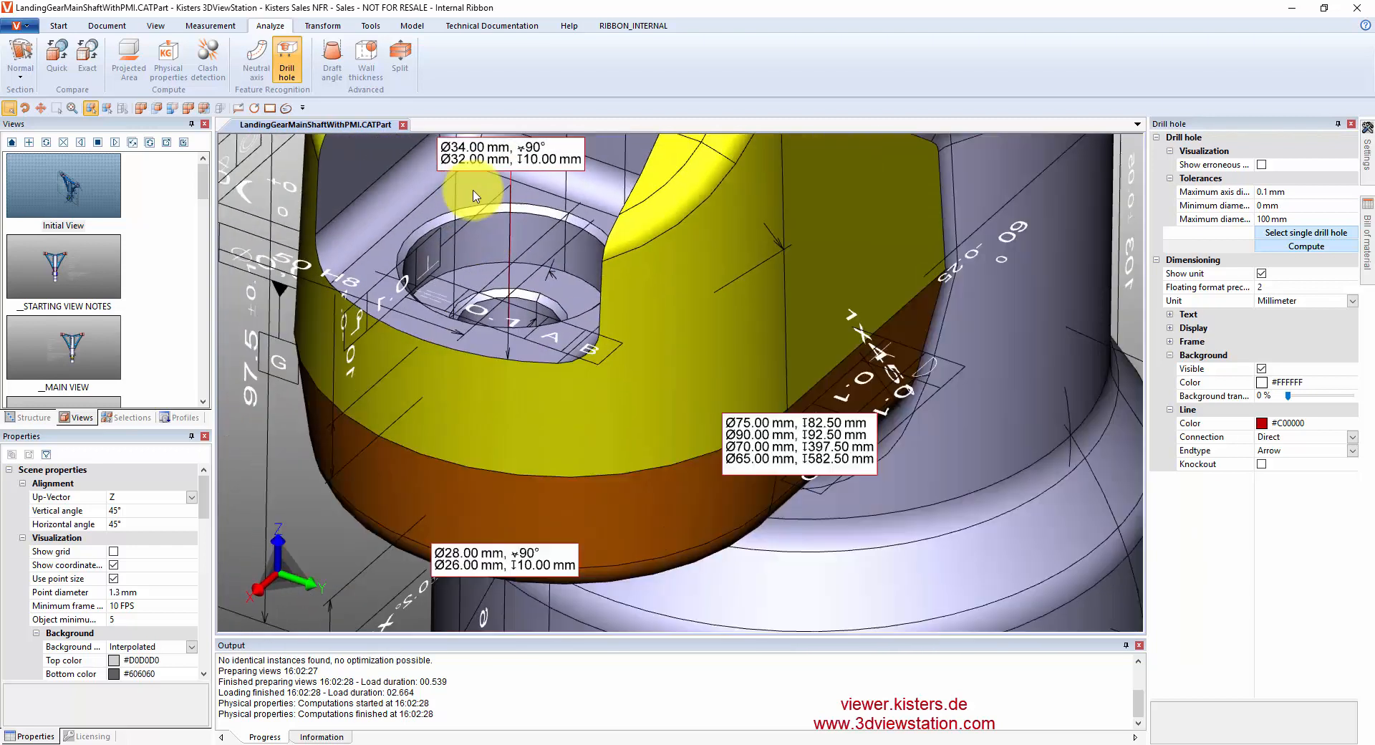
scroll(473, 194, "down", 2)
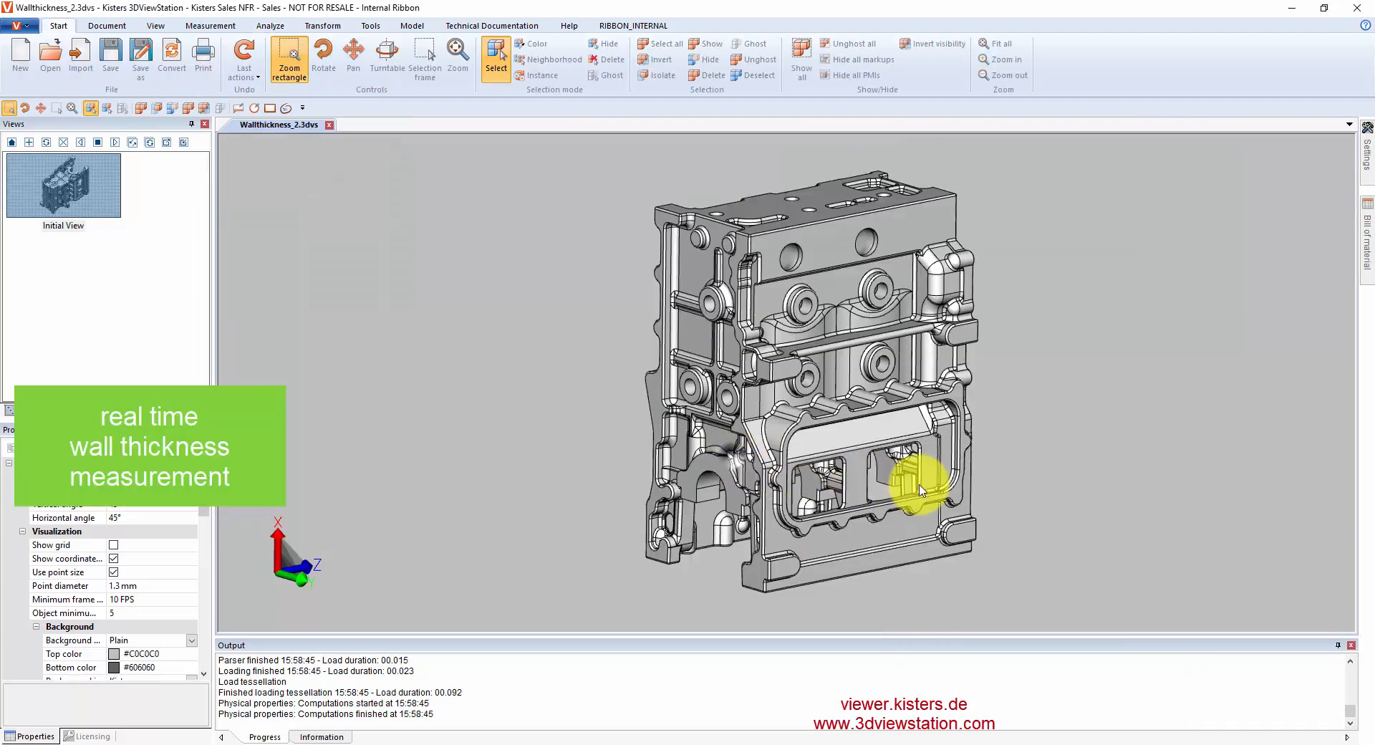
- Place sphere wall thickness dimensions on the engine block's side wall beside the upper left boss
left_click_drag(914, 475, 767, 409)
scroll(745, 297, "up", 3)
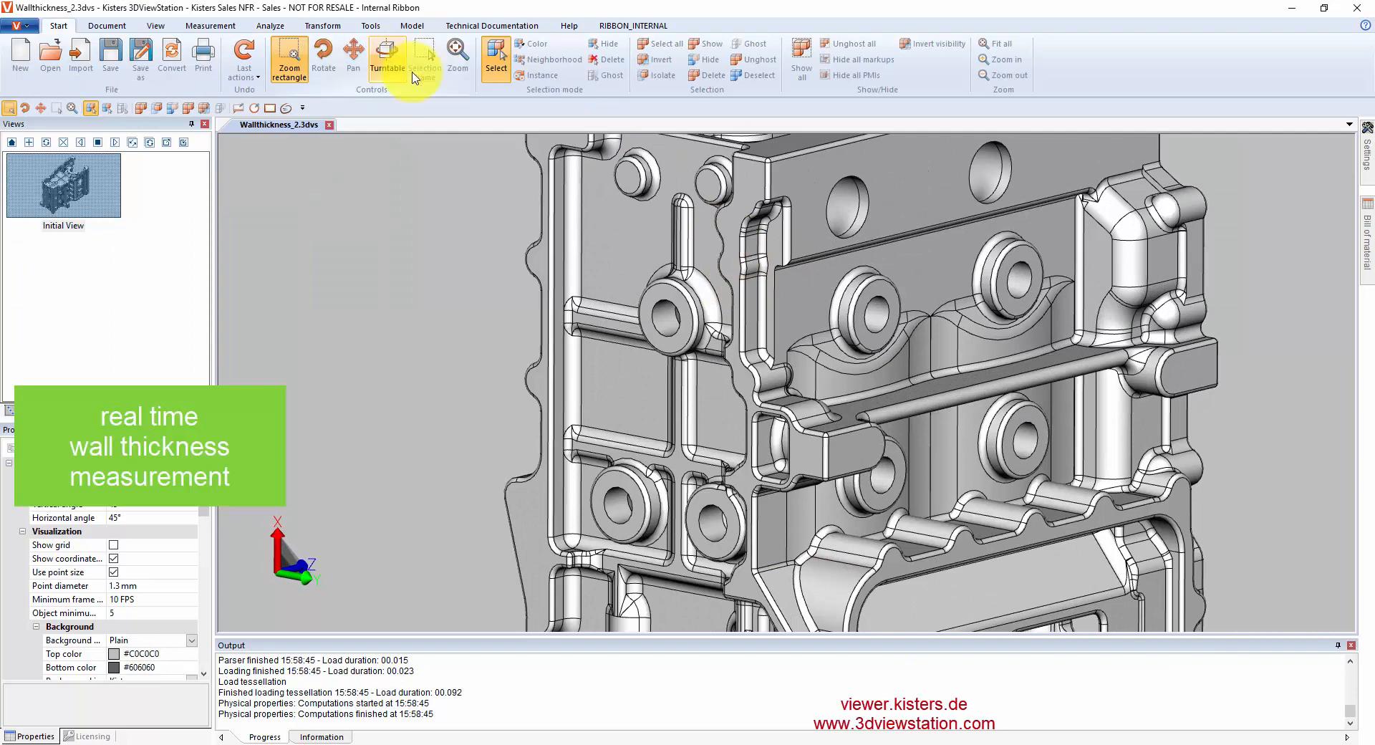
left_click(195, 28)
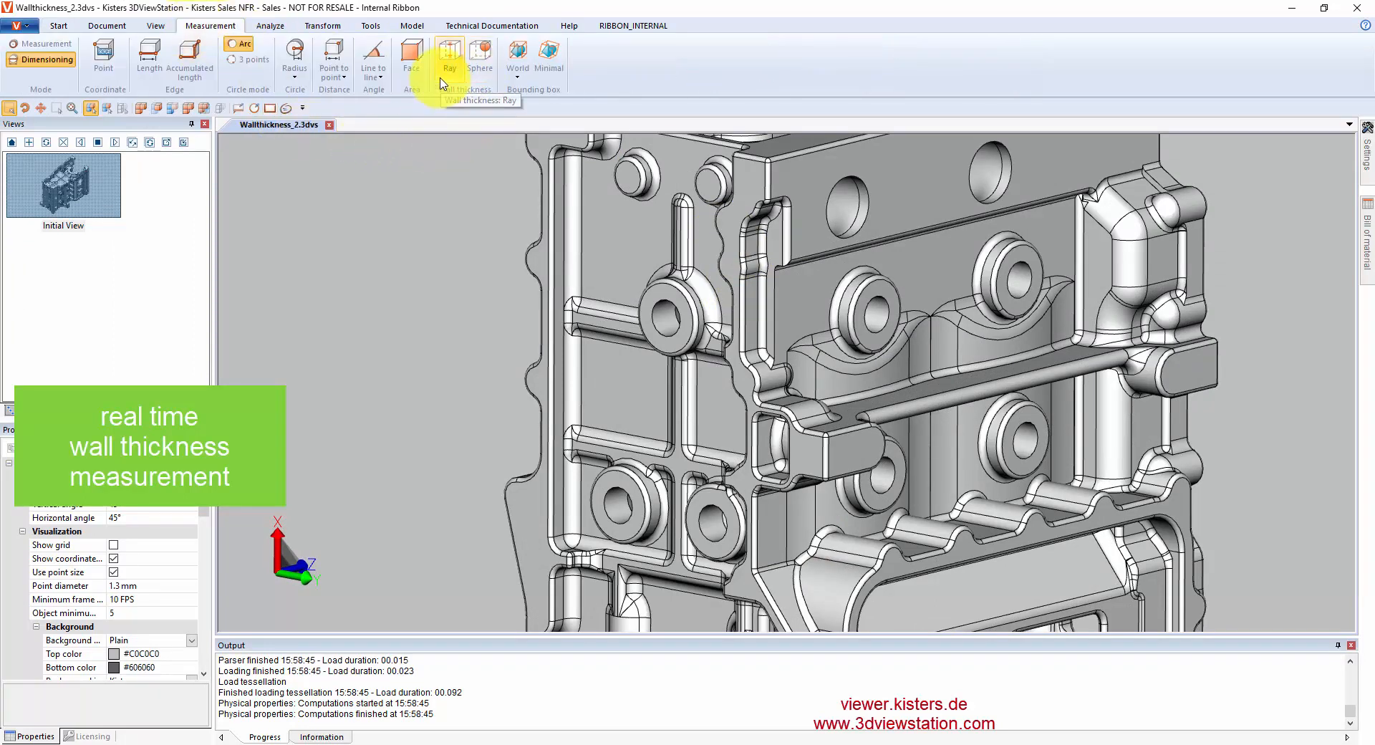
left_click(479, 57)
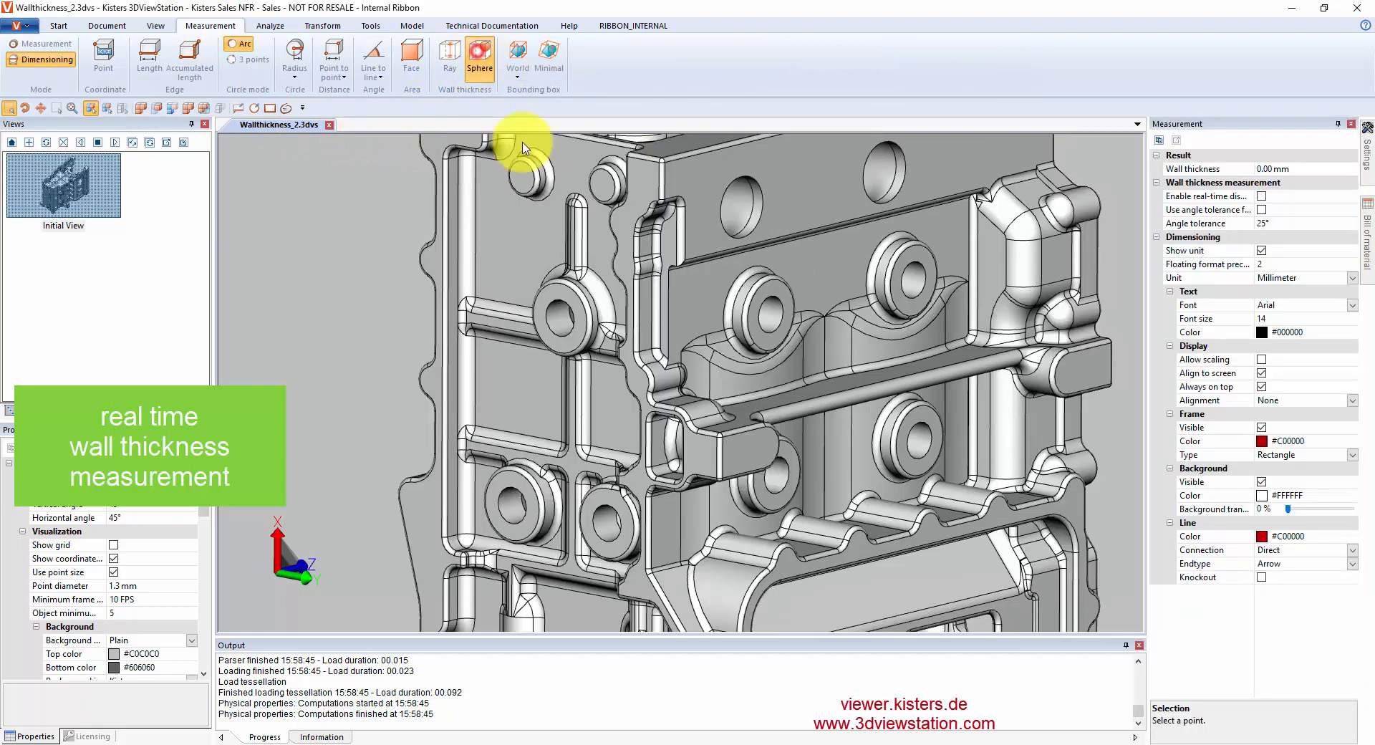
left_click(697, 289)
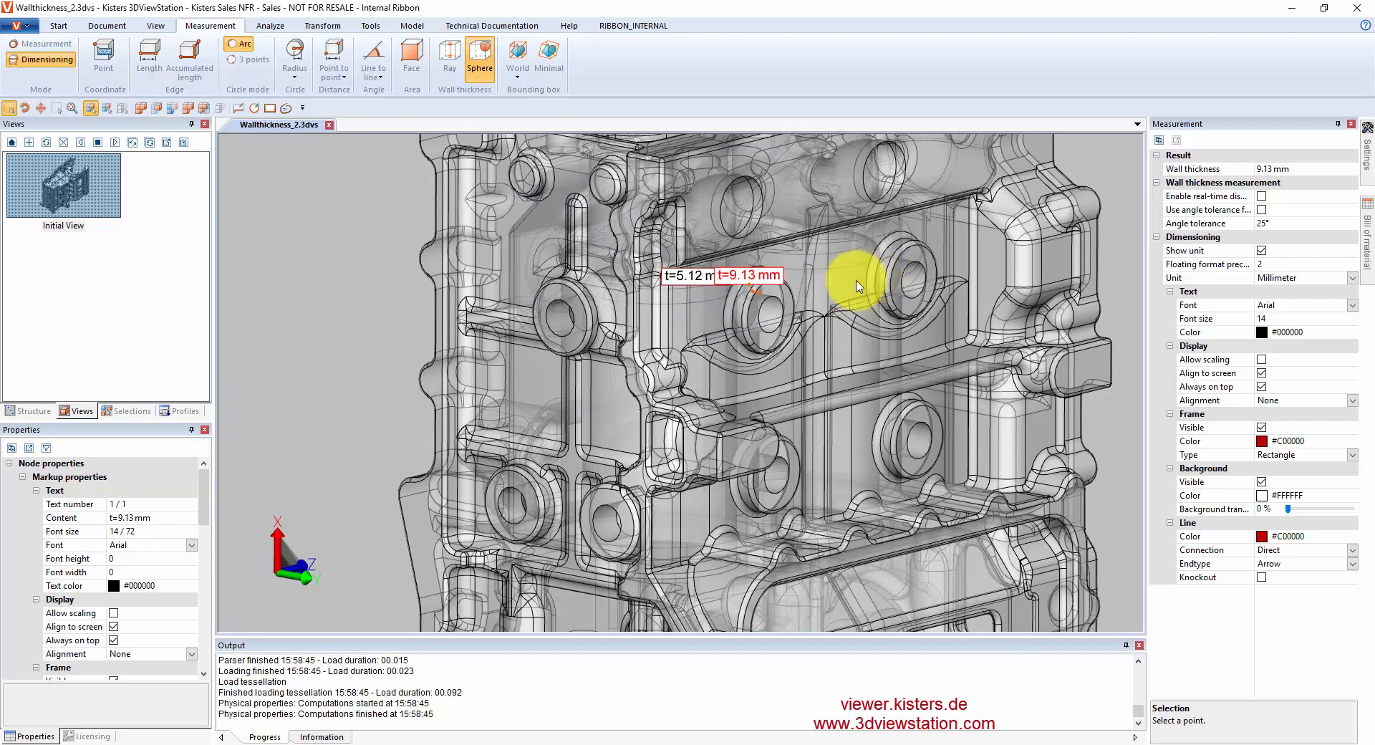
- Add sphere wall thickness dimensions on the wall between the two upper bosses and on the right boss's rim
scroll(857, 287, "up", 5)
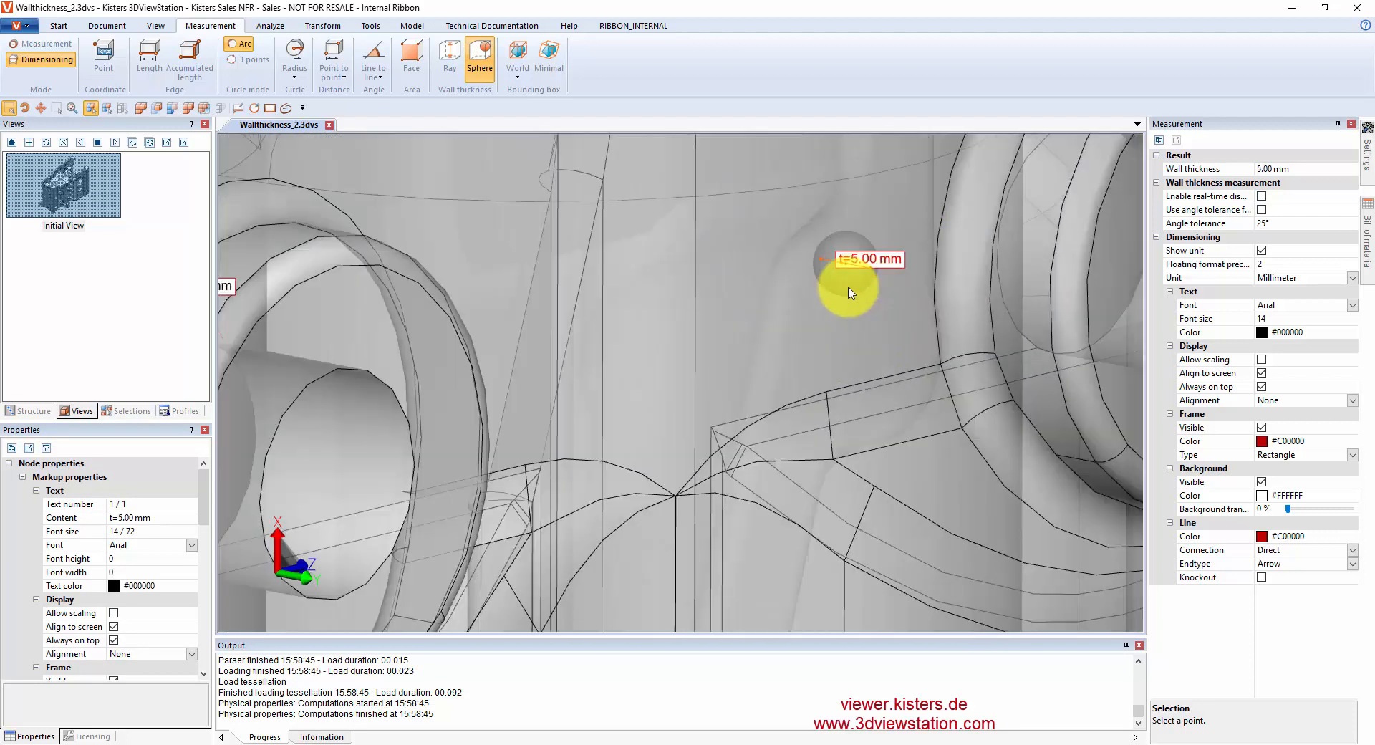
scroll(849, 288, "up", 3)
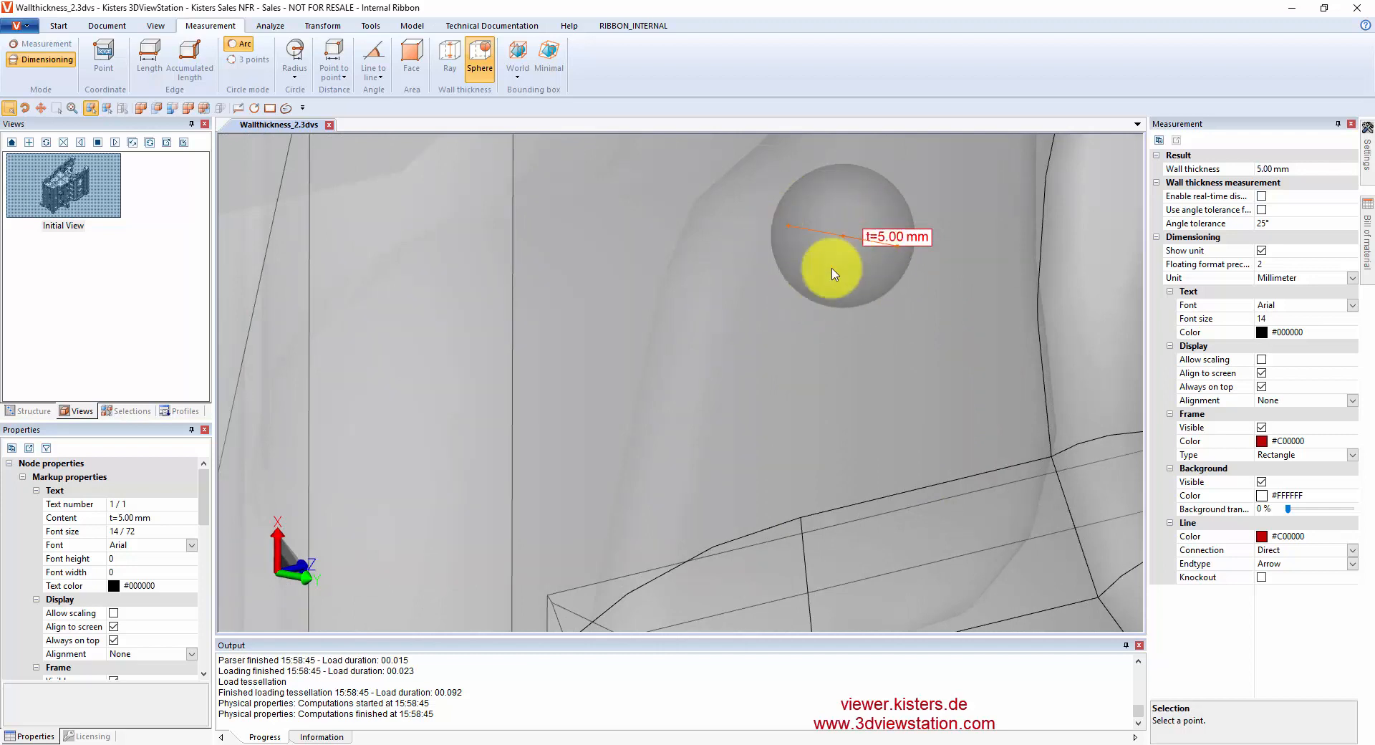
scroll(838, 300, "down", 3)
scroll(839, 305, "down", 3)
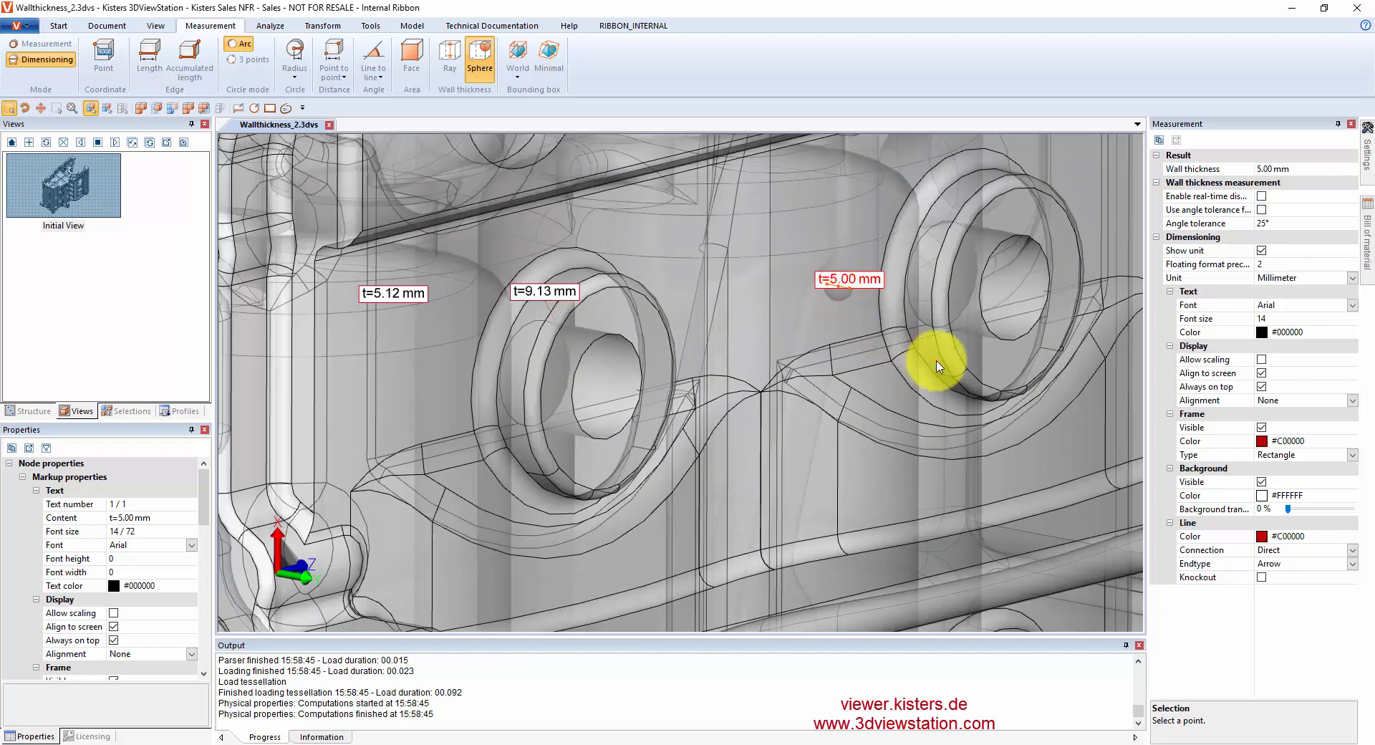
scroll(939, 364, "up", 5)
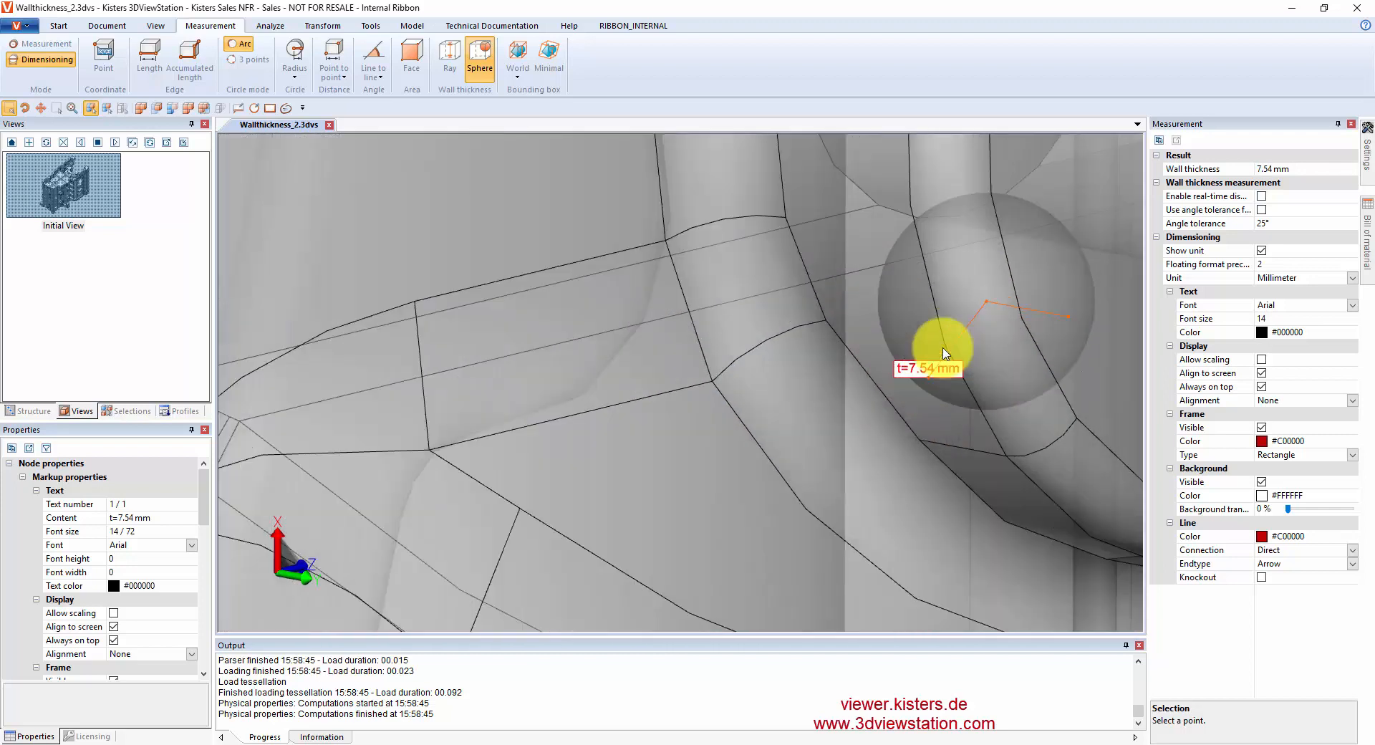
scroll(943, 351, "down", 5)
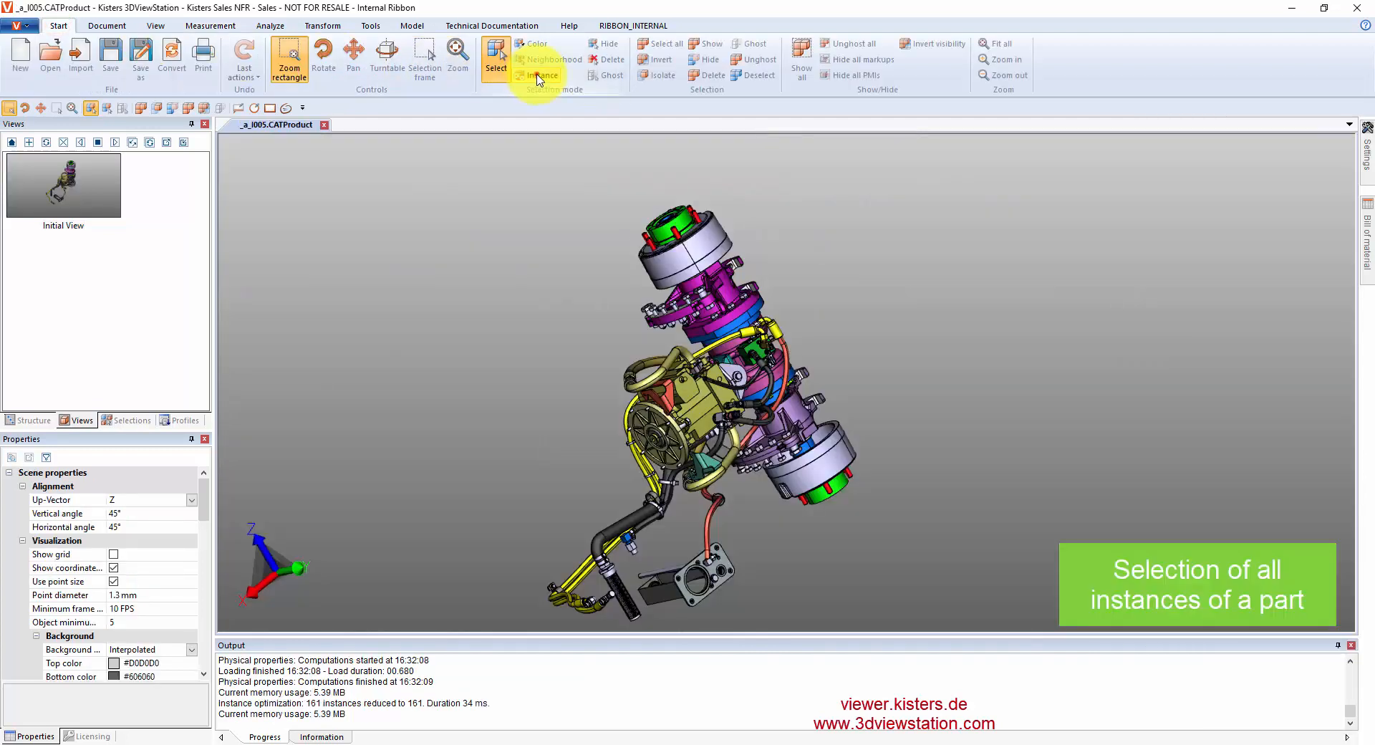
- Use instance selection to select all instances of a bolt on the magenta flange of the axle assembly
left_click(537, 74)
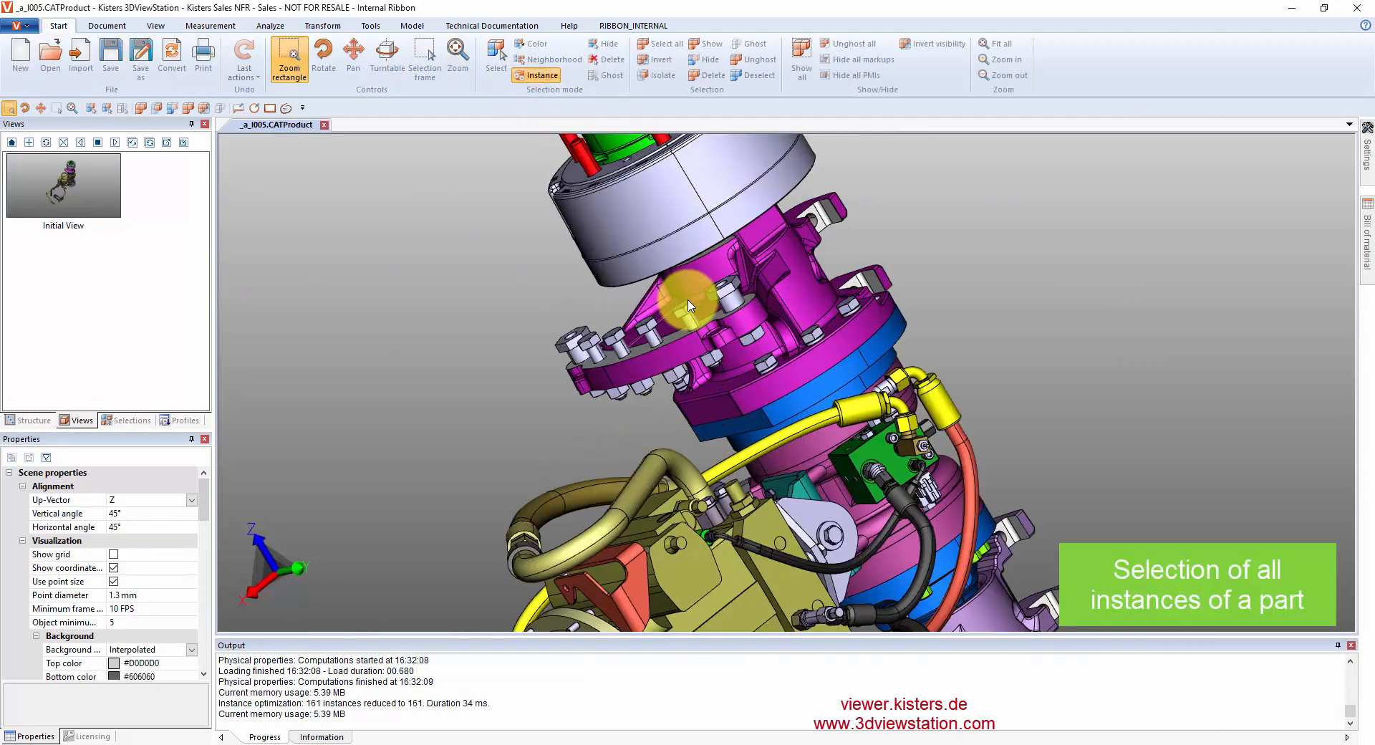
left_click(685, 313)
scroll(686, 313, "down", 4)
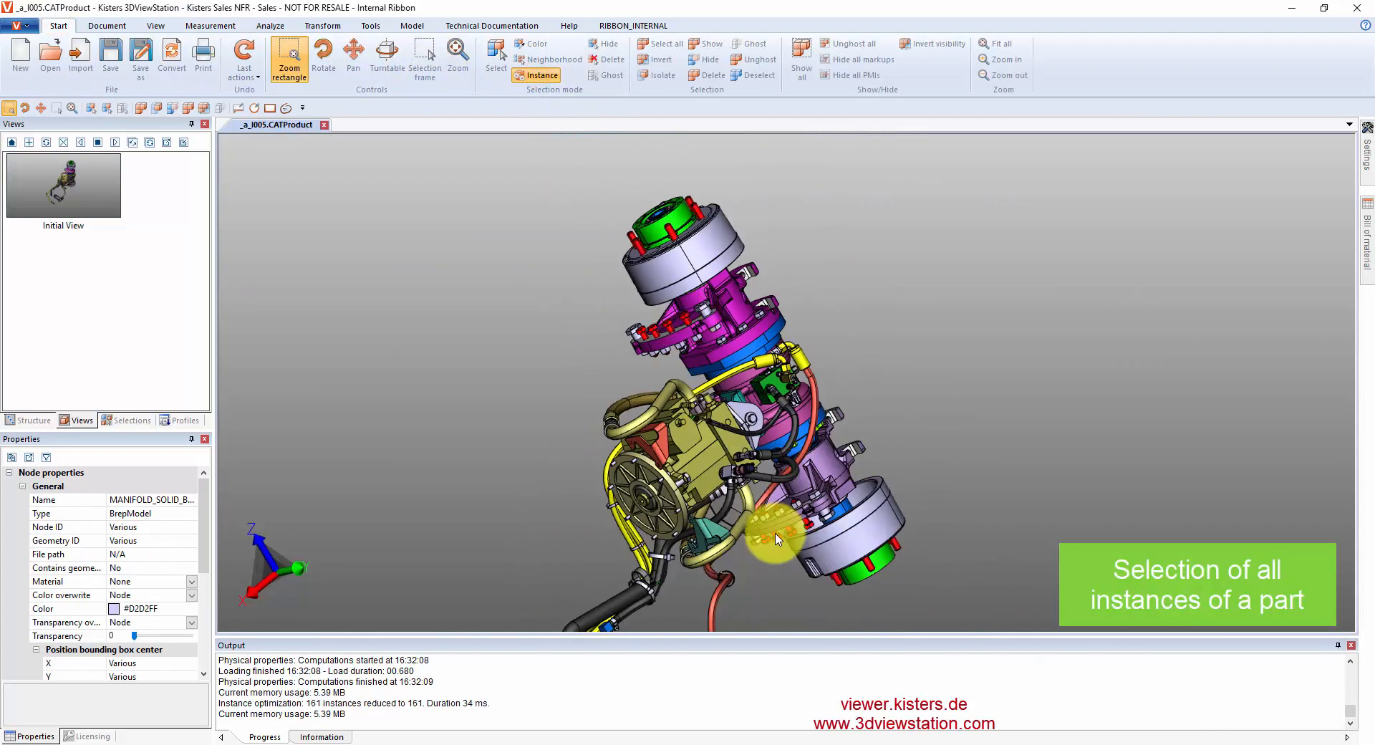
- Clear the bolt selection, select all instances of a small bolt on the ribbed round cover's rim, and clear it again
left_click(921, 332)
scroll(679, 510, "up", 4)
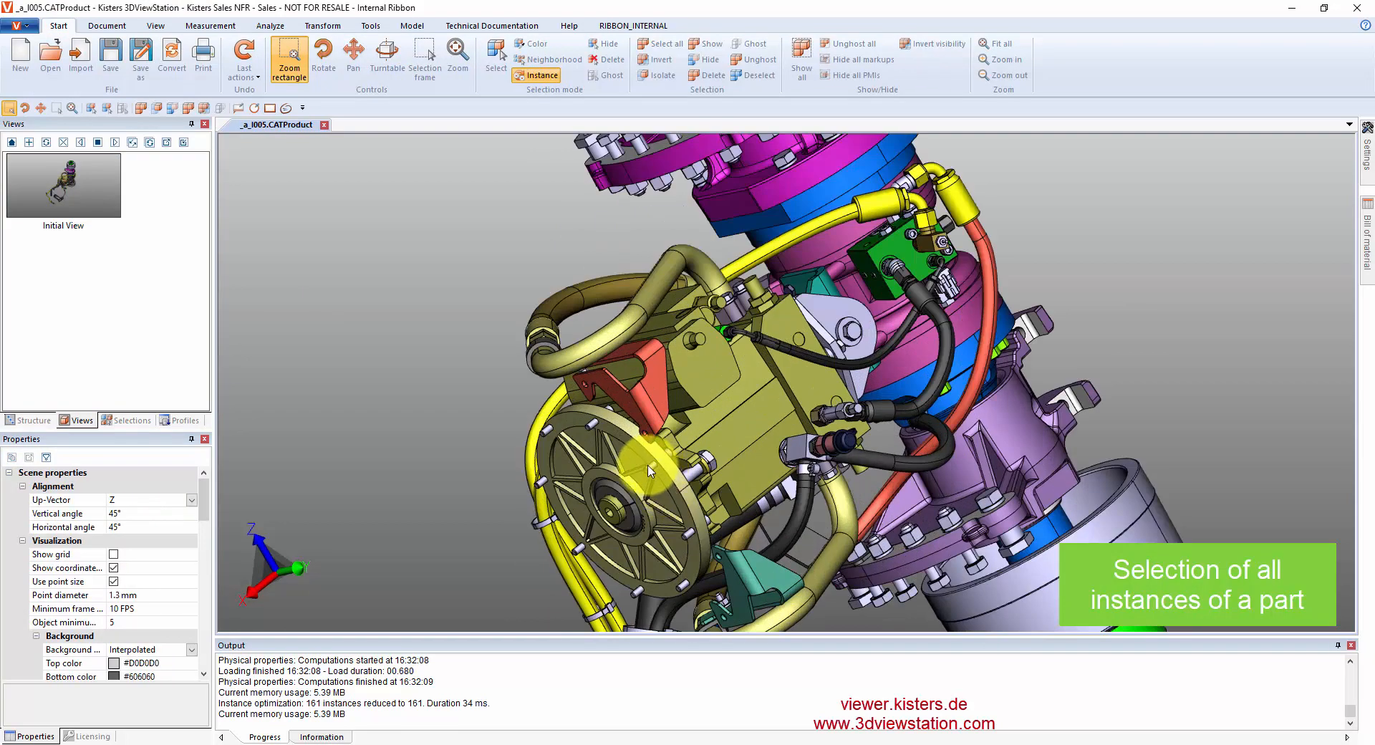
left_click(648, 469)
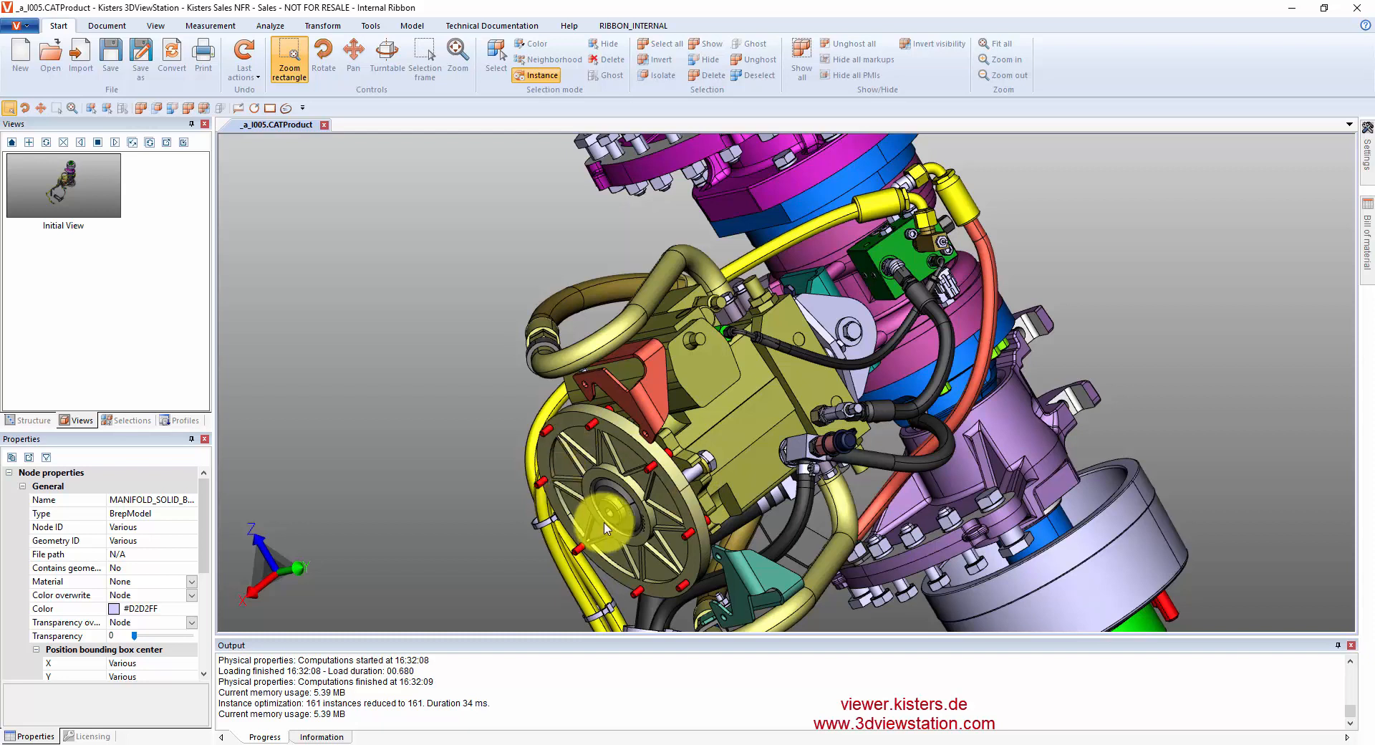
left_click(1228, 239)
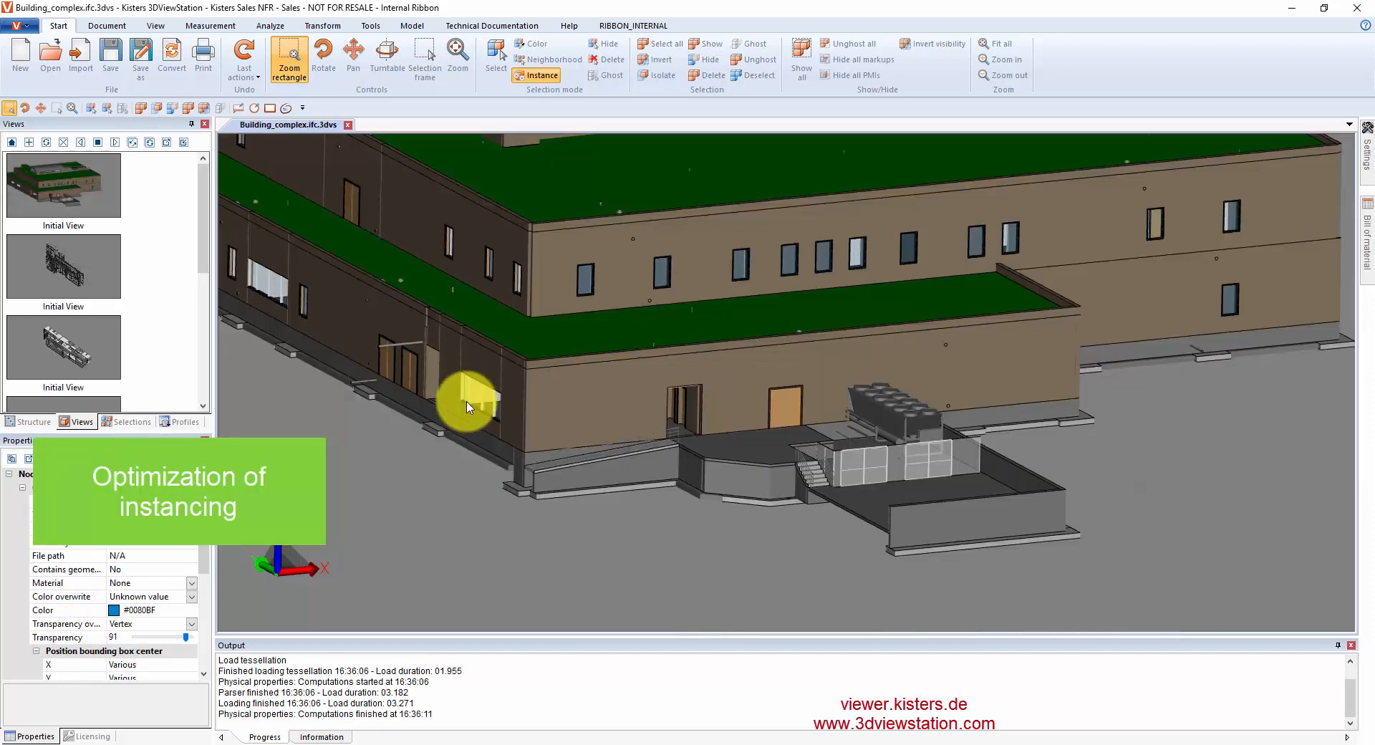
- Select all instances of a door leaf in the building's outer walls
scroll(458, 415, "up", 3)
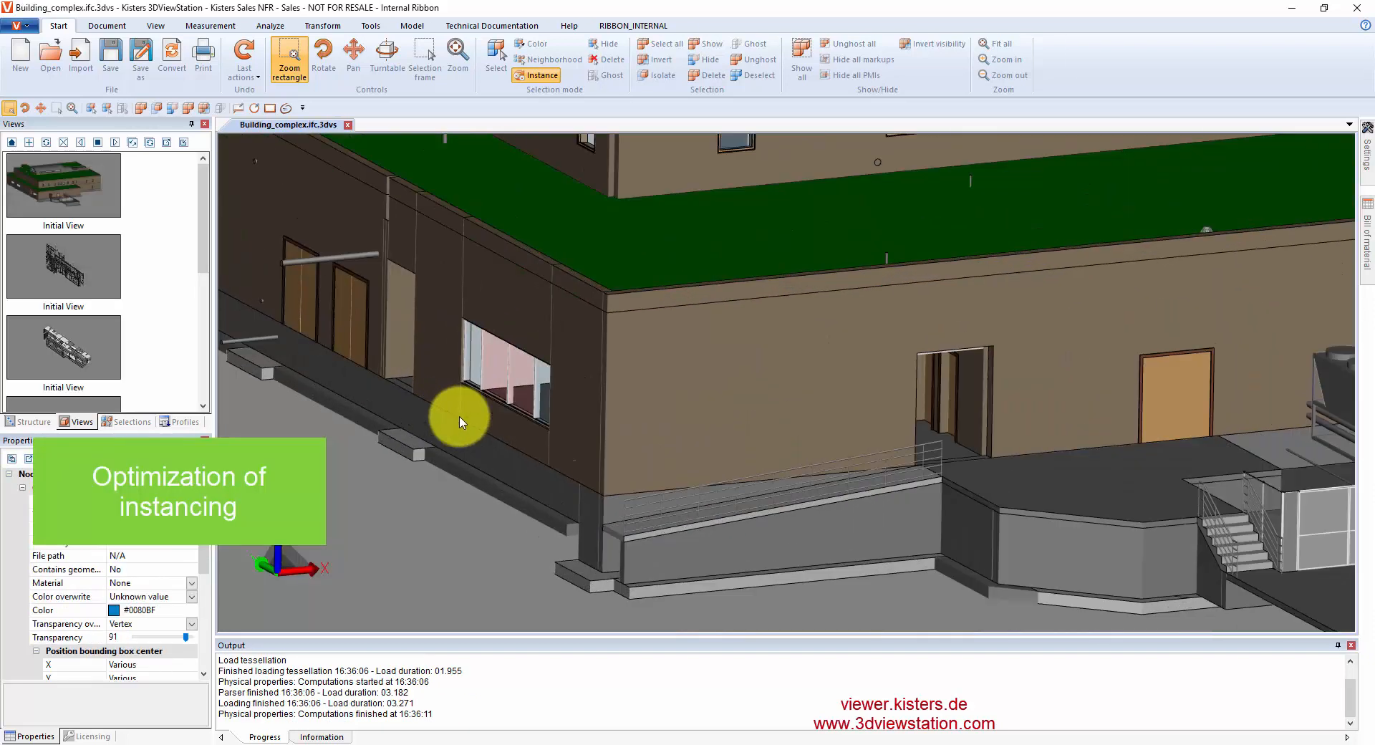
left_click(340, 336)
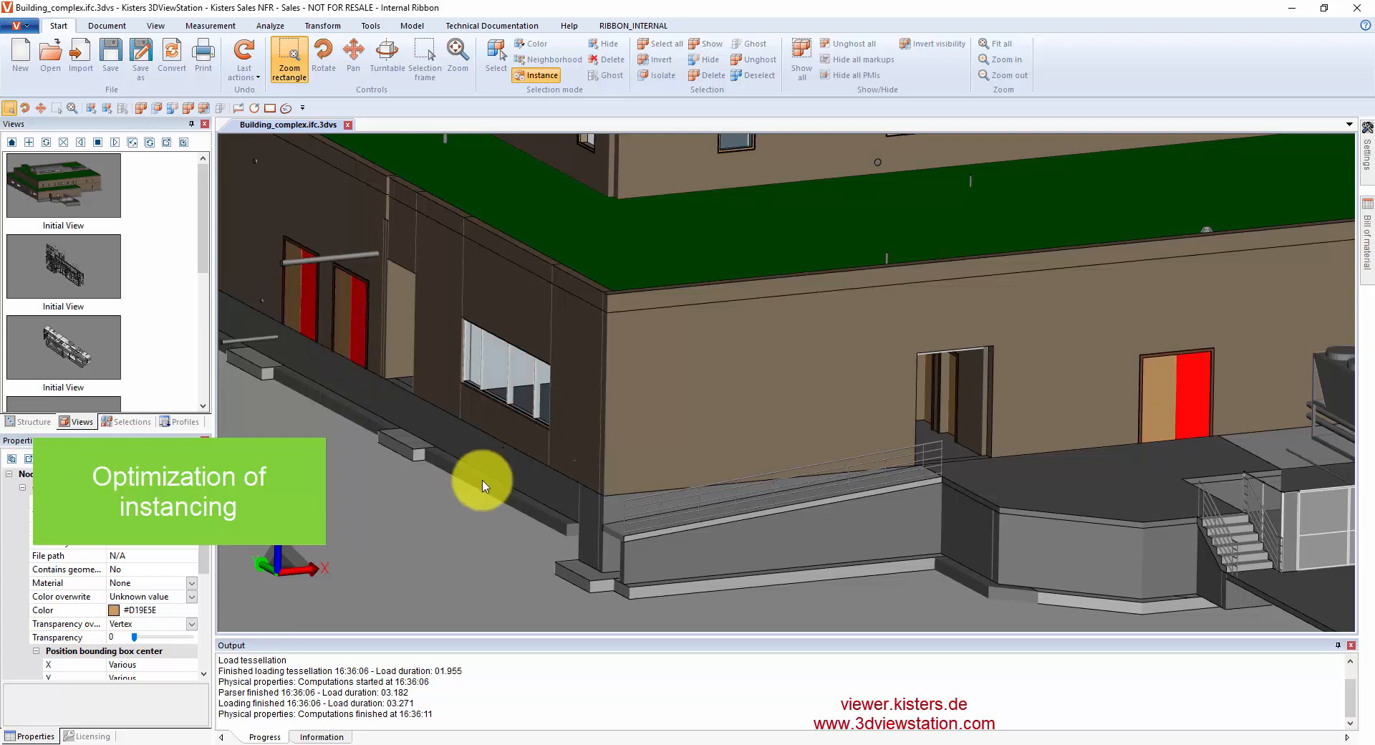
scroll(737, 548, "down", 3)
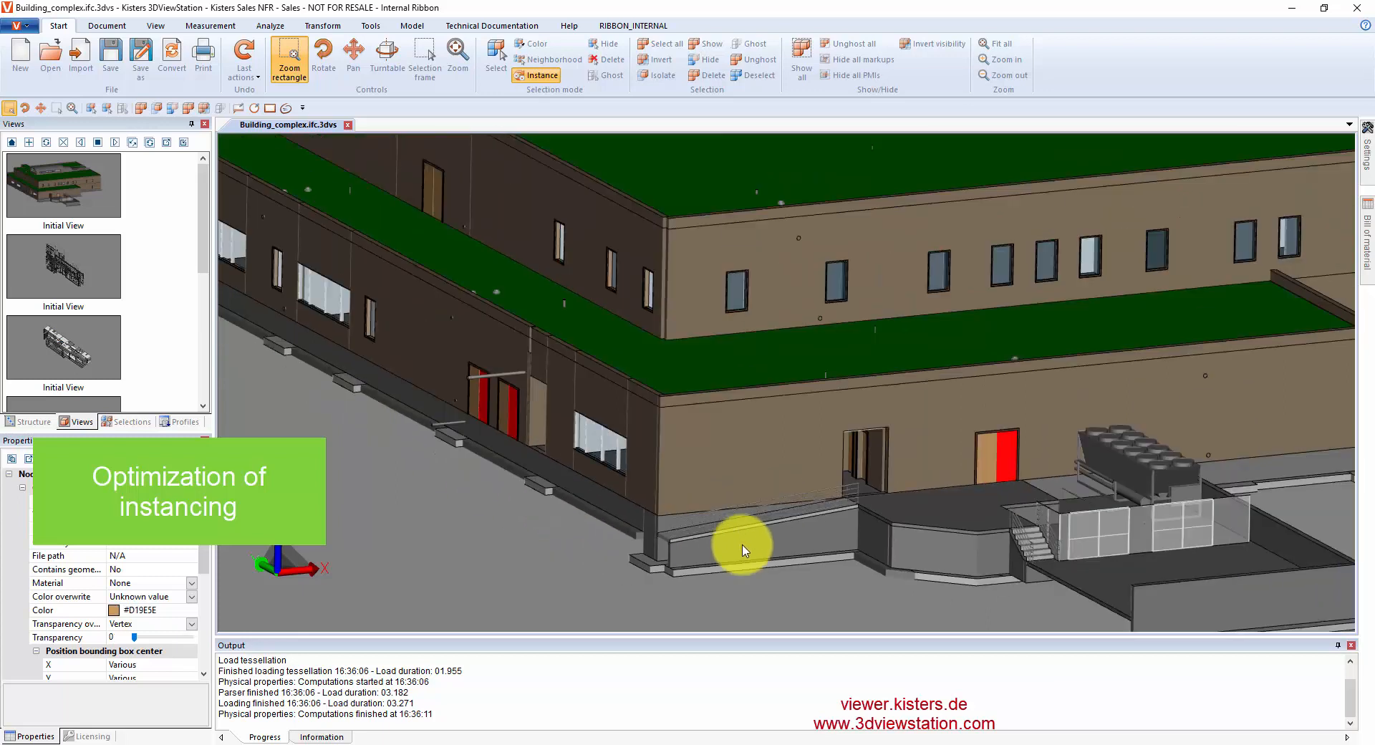
- Try to select all instances of a fan part on the cooling unit beside the building, and clear the selection
left_click(1030, 546)
left_click(1138, 451)
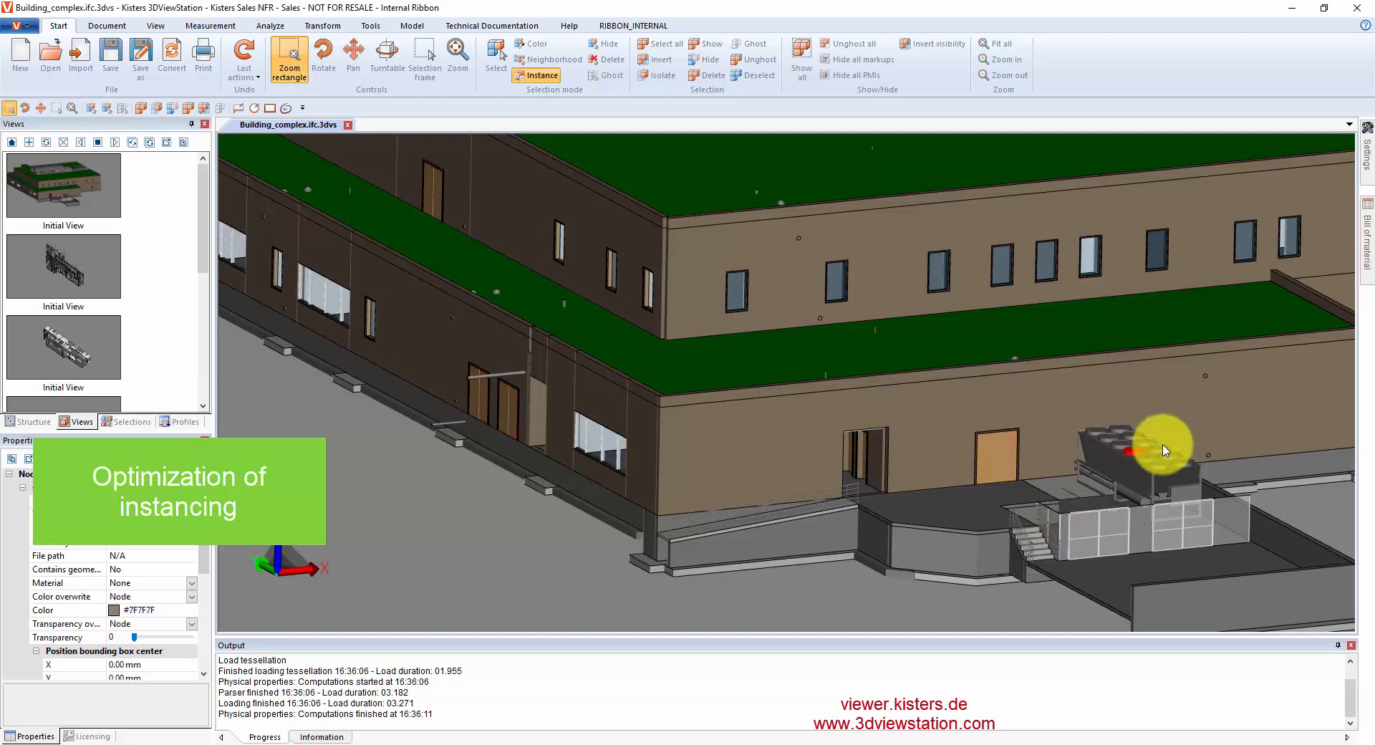
left_click(1162, 449)
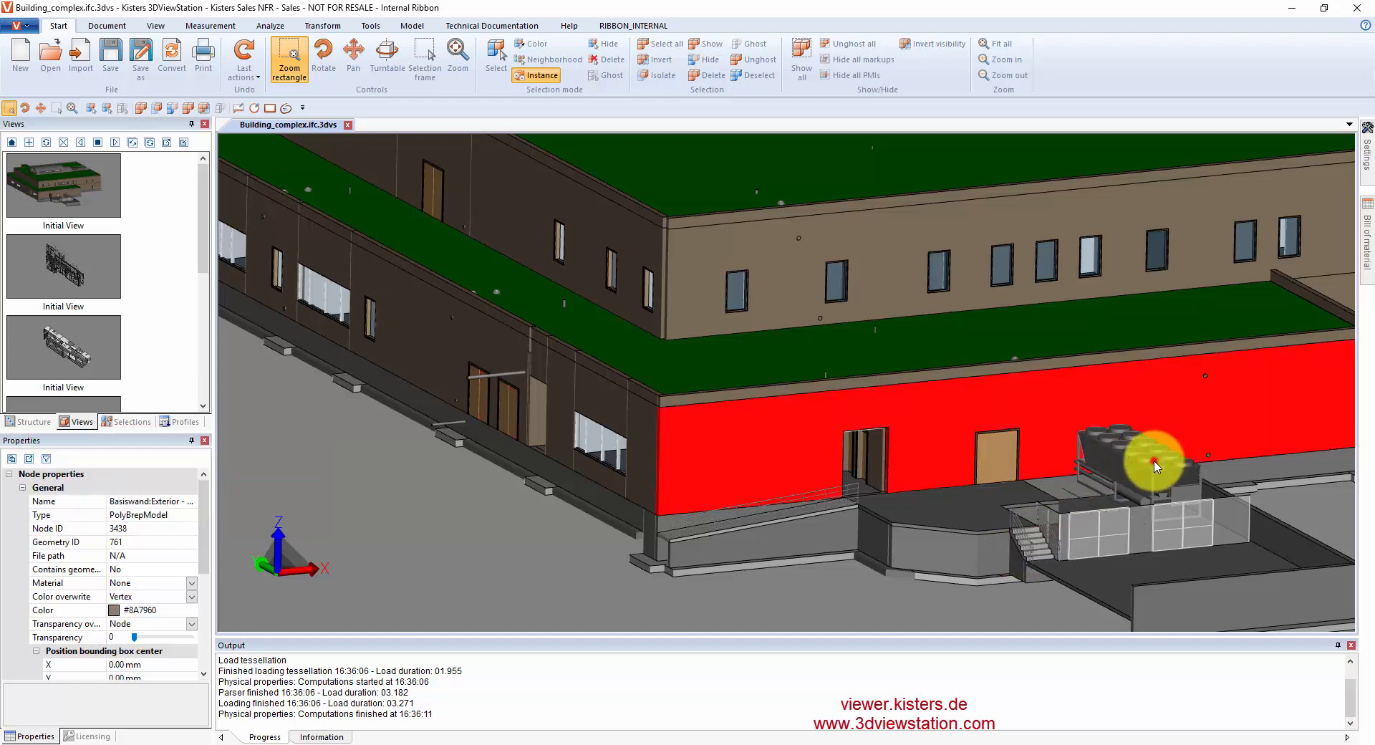
left_click(1154, 464)
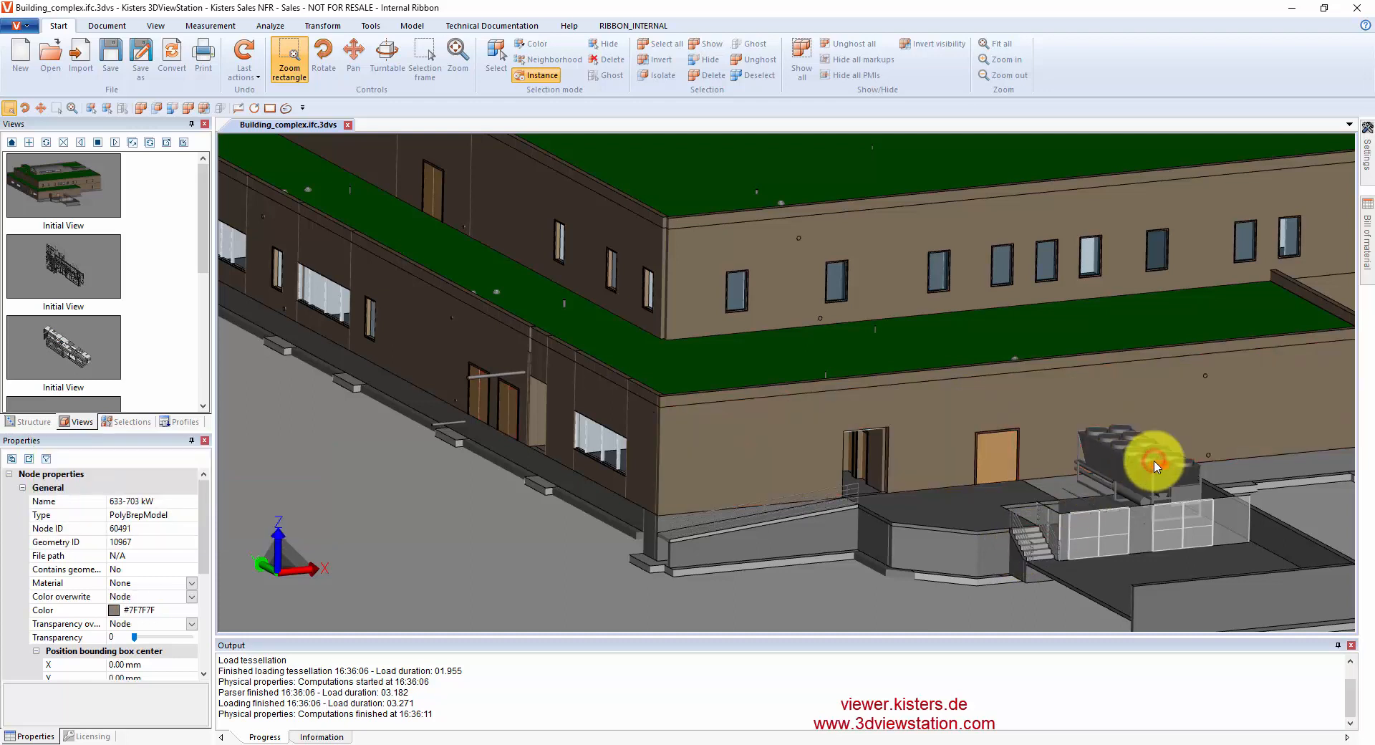
left_click(609, 558)
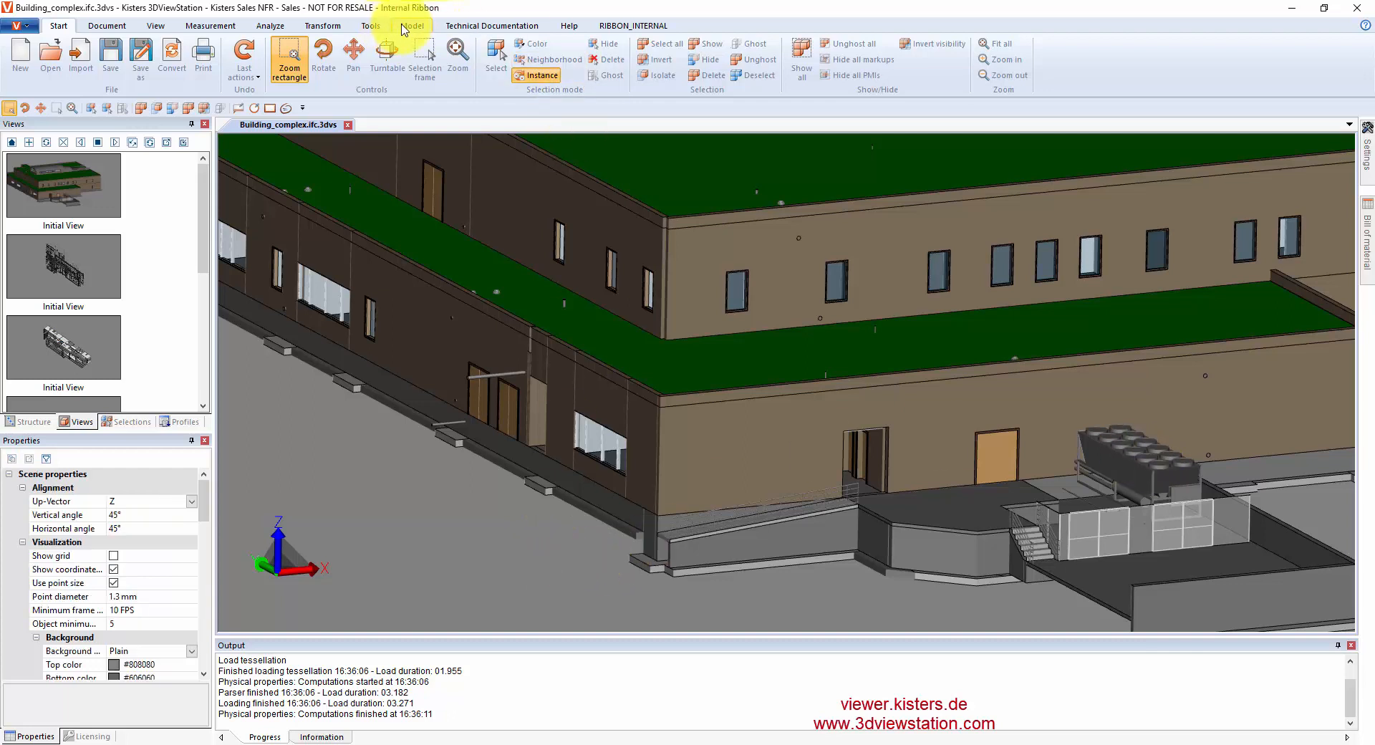
- Compute the instance optimization for the building with the geometry tools and highlight its result line in the output log
left_click(370, 27)
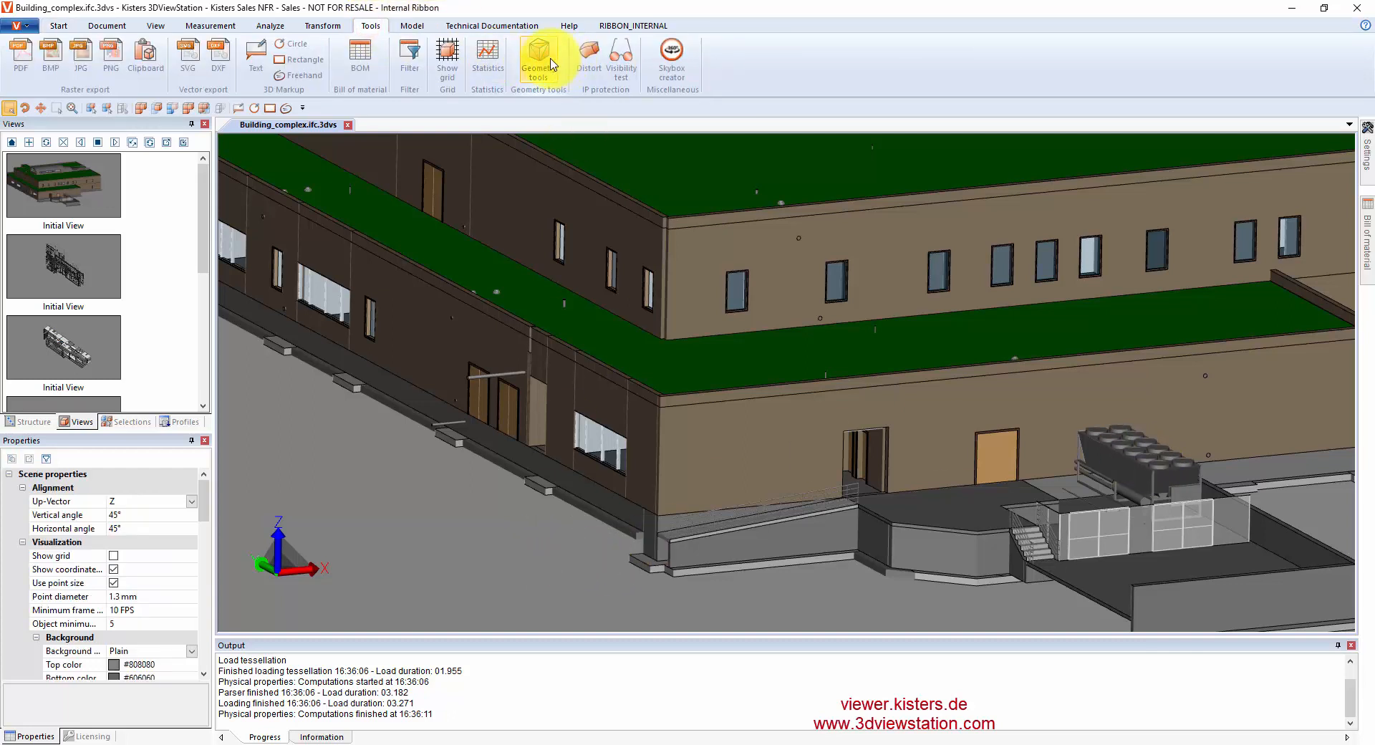
left_click(552, 65)
left_click(1299, 154)
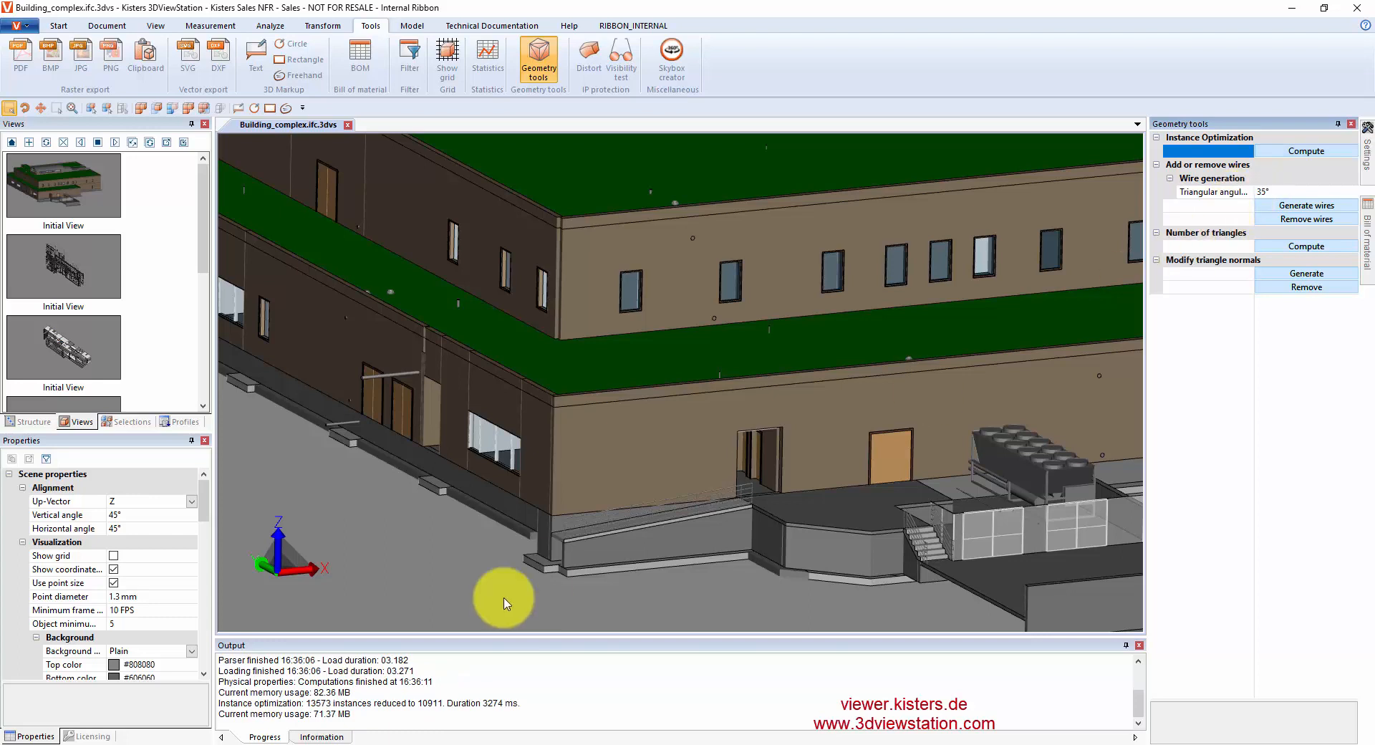
left_click(294, 704)
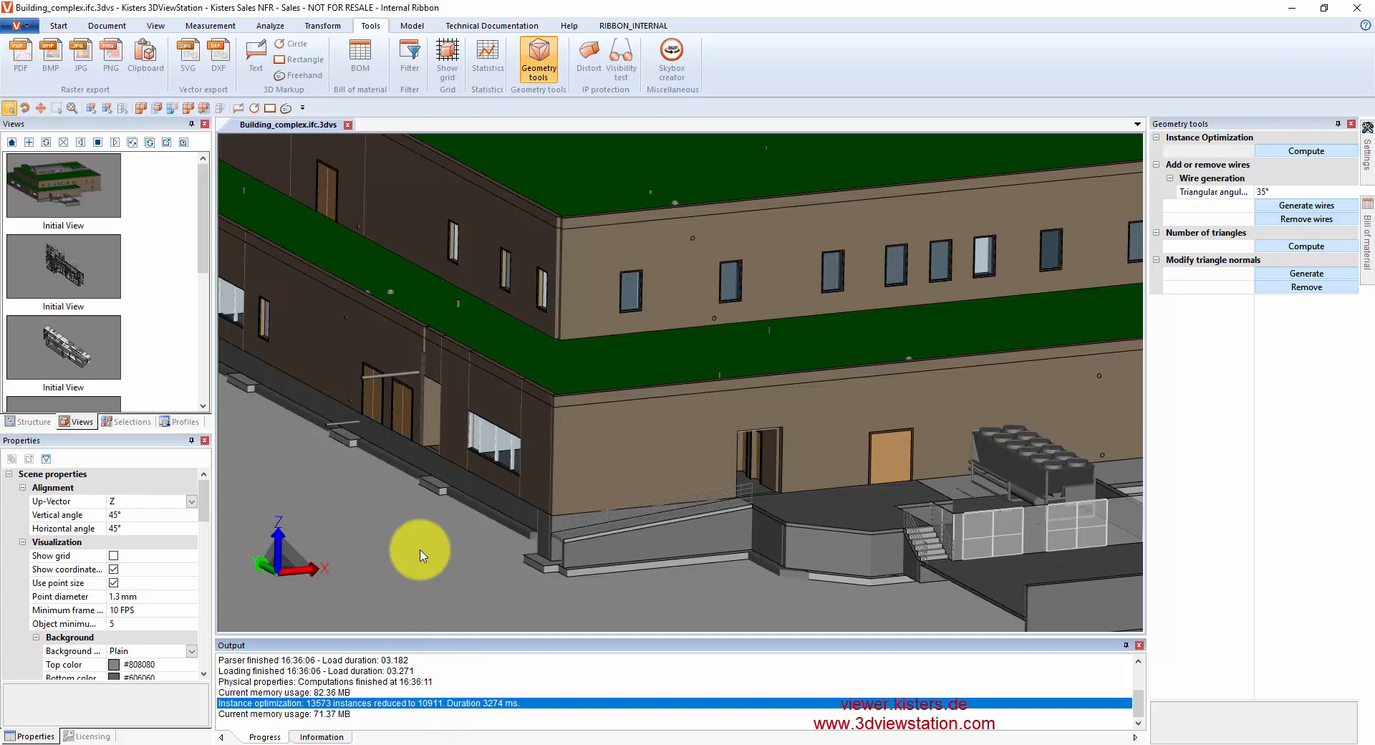
- Select all instances of the fan part on the cooling unit in the optimized building model
left_click(53, 27)
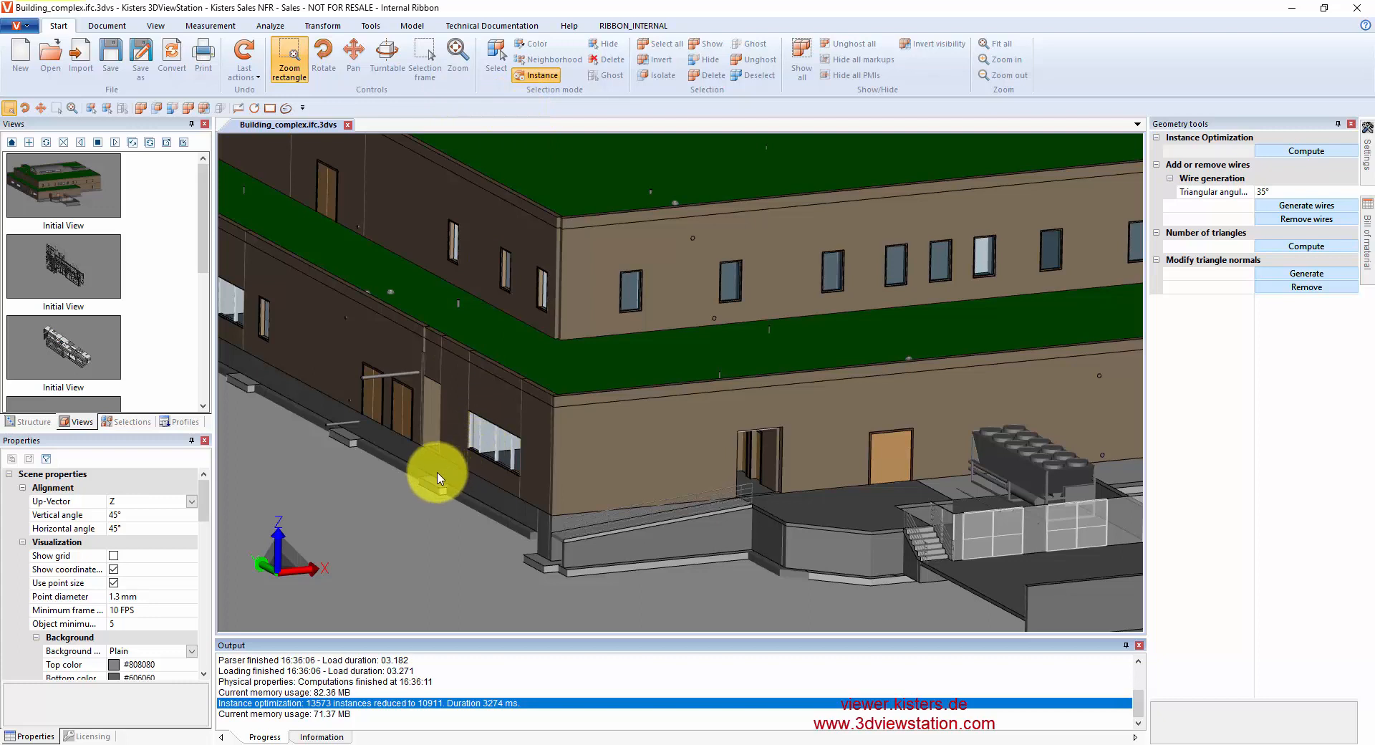
left_click(1029, 456)
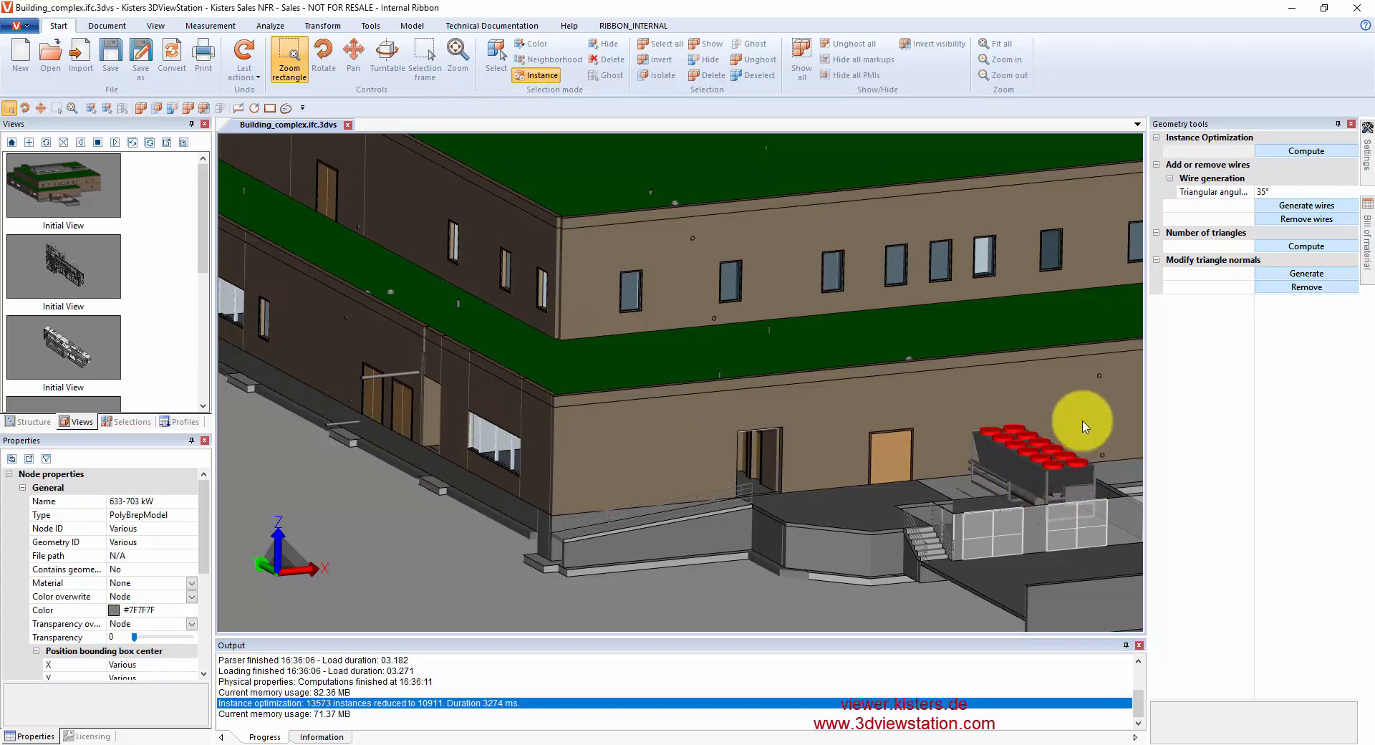
- Select all instances of the door leaf beside the cooling unit across the building, and clear the selection
left_click(900, 460)
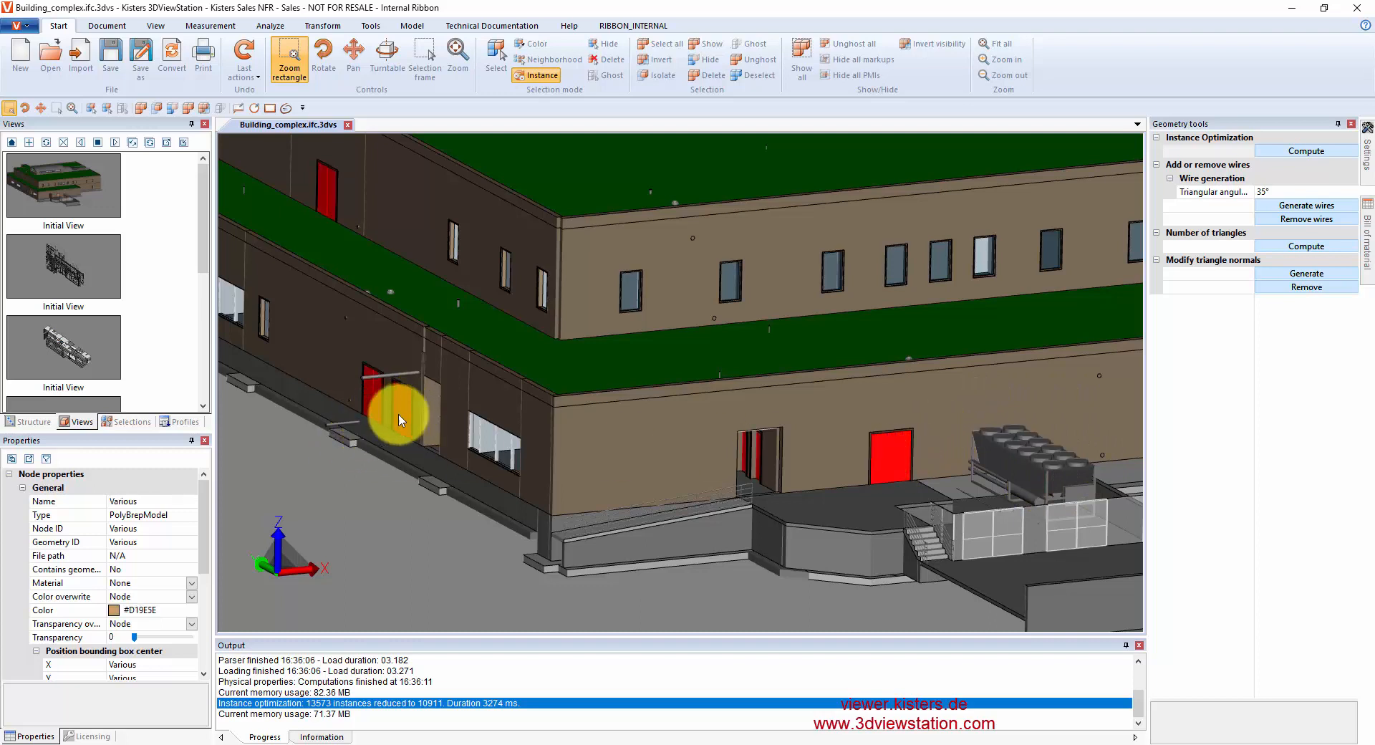
left_click(732, 595)
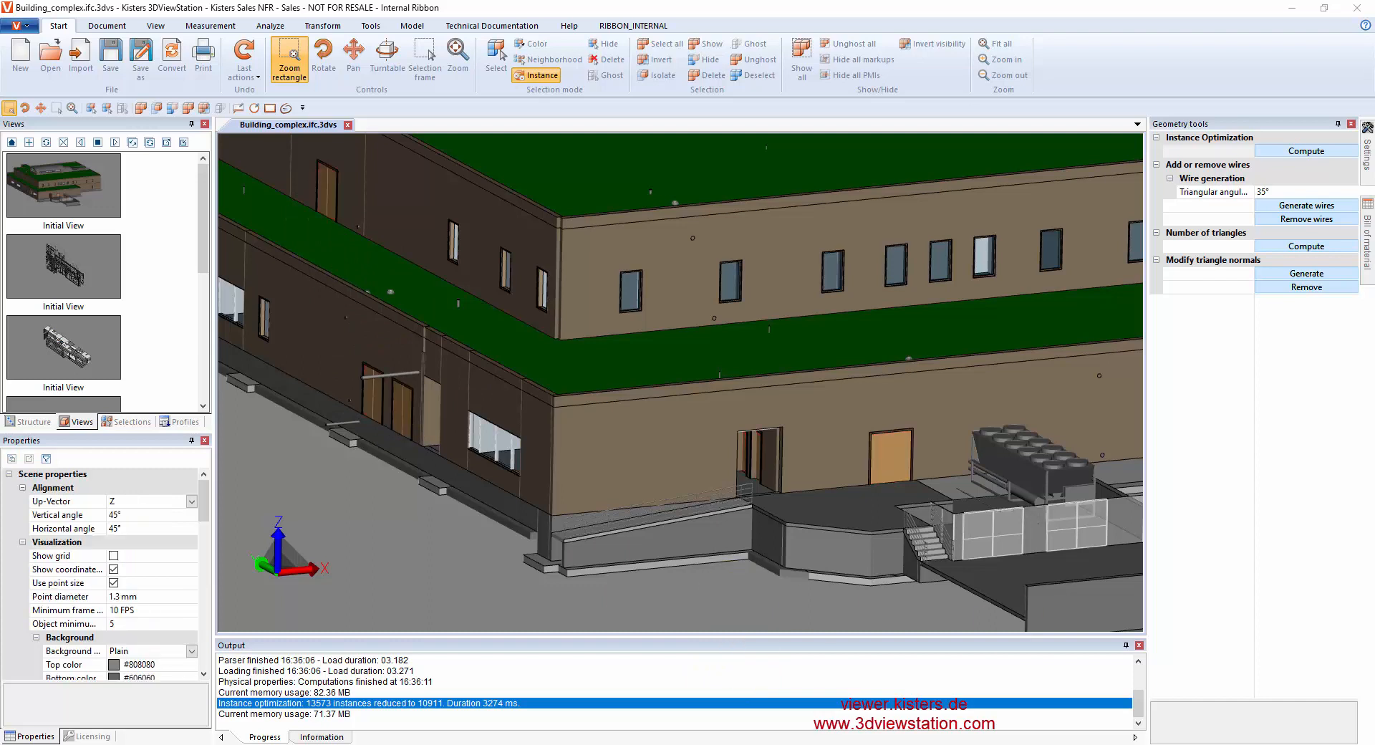
- Save the model as Building_complex.ifc.optimized.3dvs and compare its file size with the original in the file explorer
left_click(140, 58)
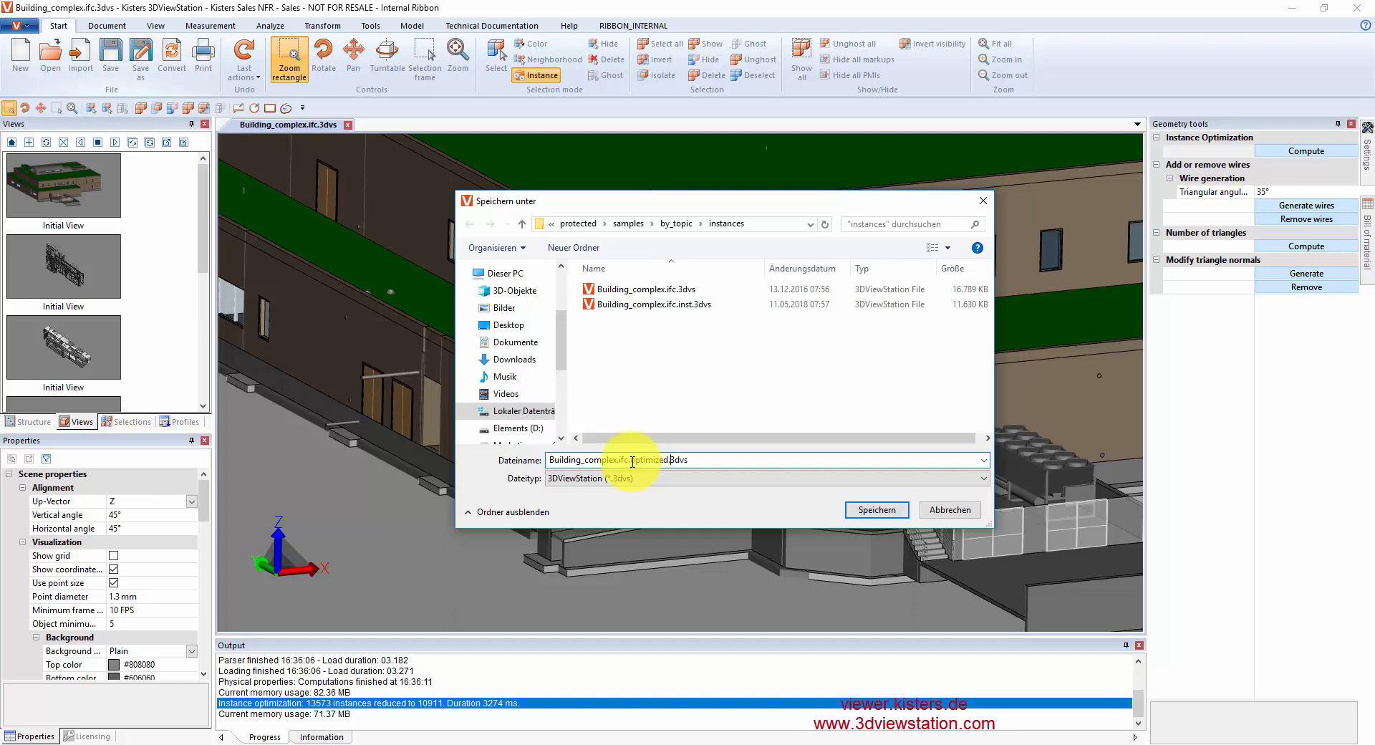
key("Return")
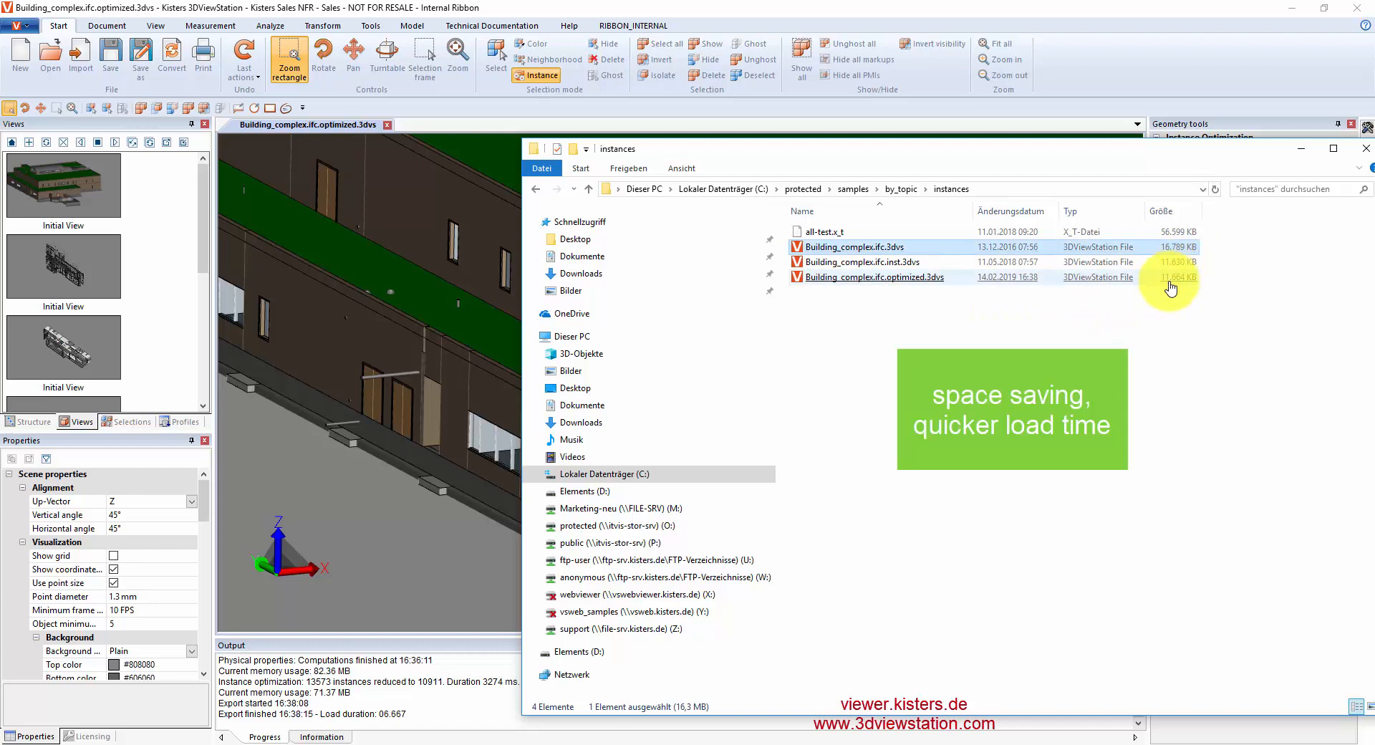
left_click_drag(1115, 148, 1374, 138)
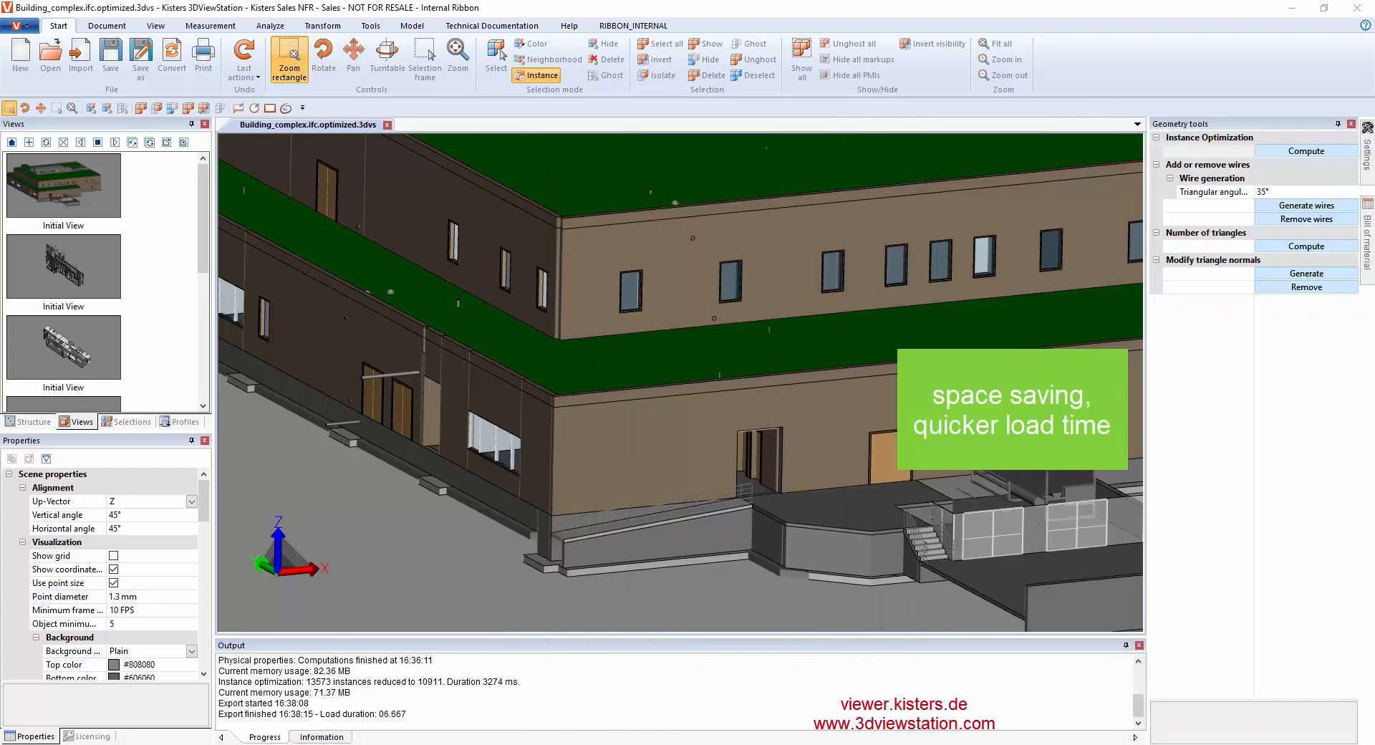
- Close the building model and reopen the recent document Building_complex.ifc.optimized.3dvs
left_click(386, 126)
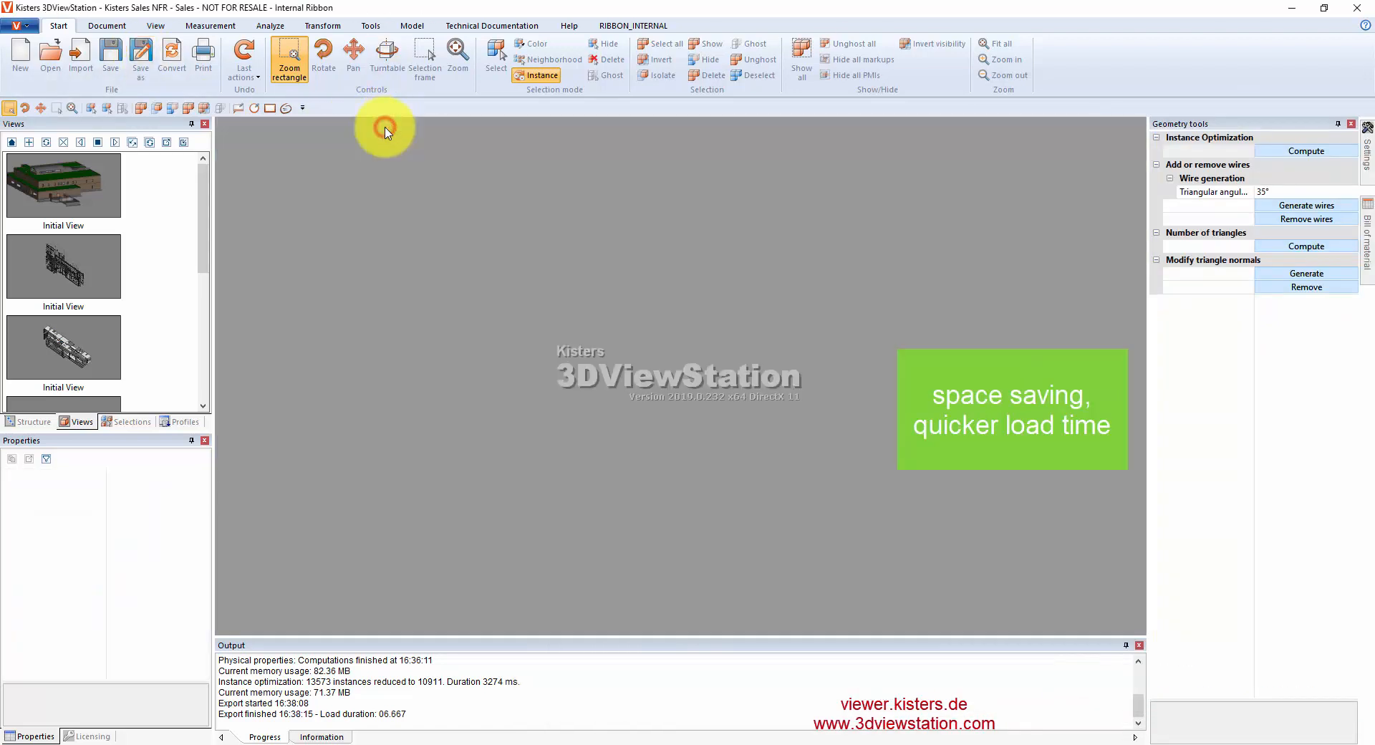
left_click(19, 25)
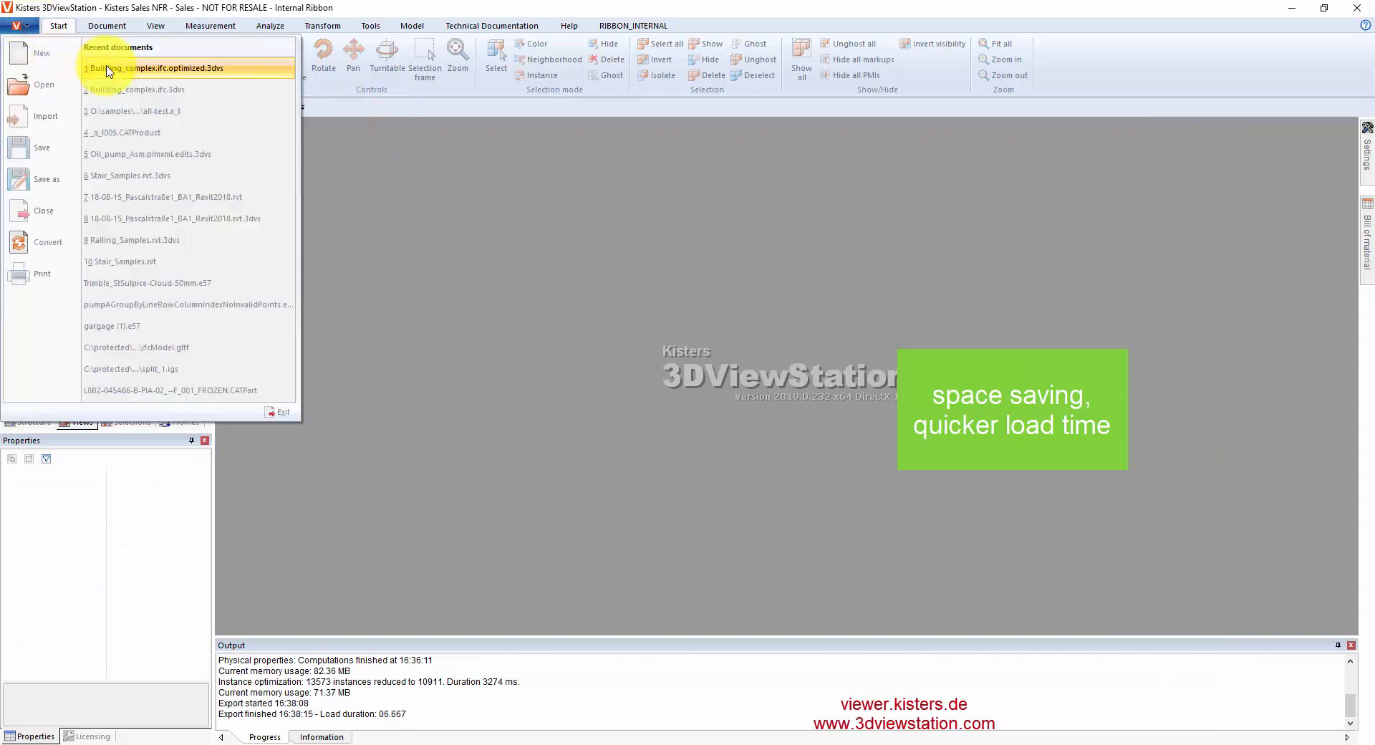
left_click(104, 68)
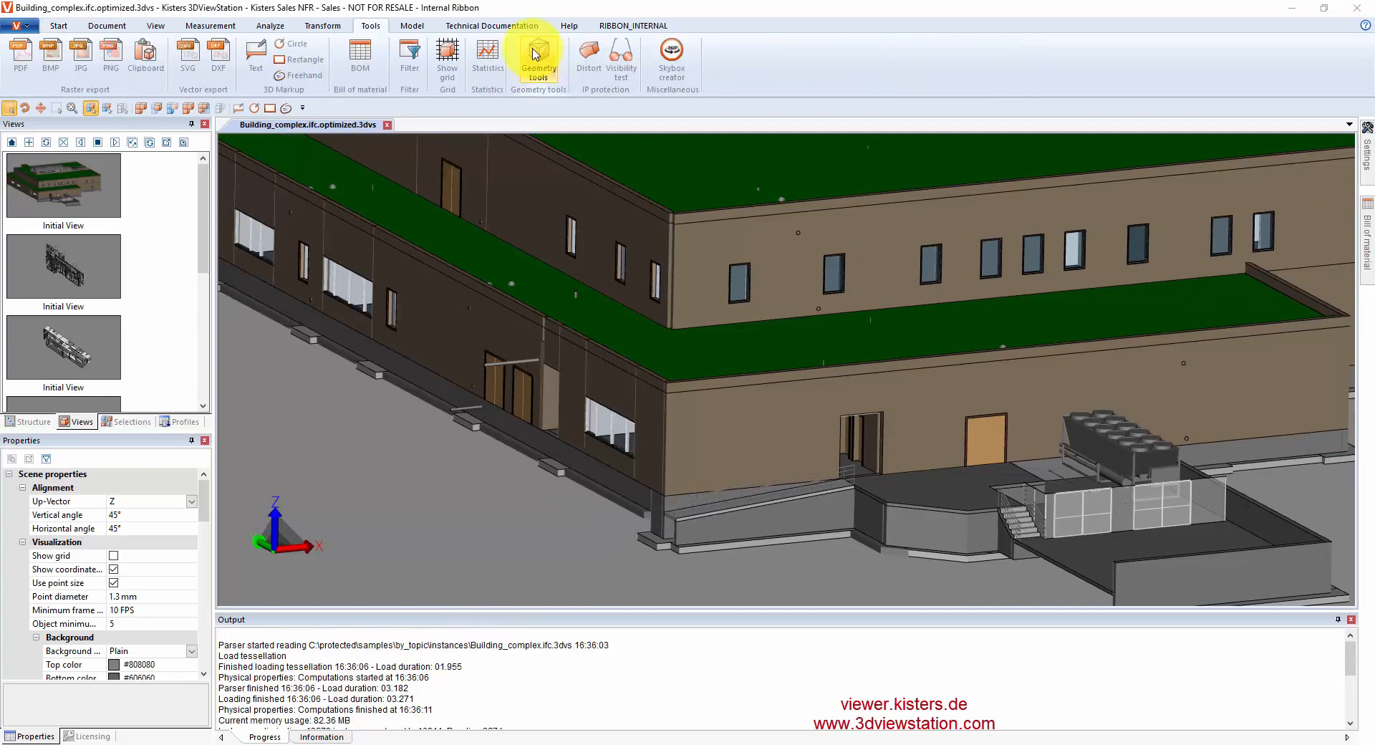
- Remove the triangle normals from the optimized building model with the geometry tools
left_click(546, 70)
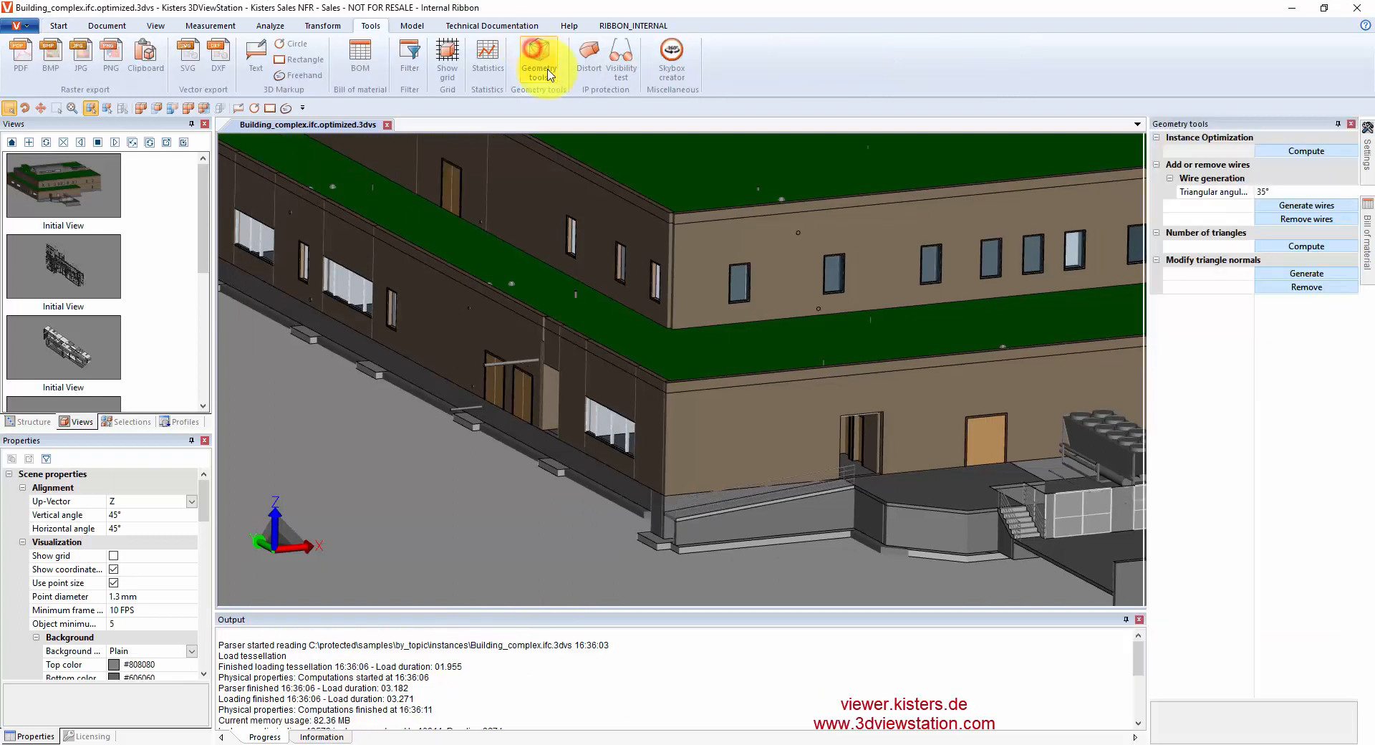
left_click(1288, 289)
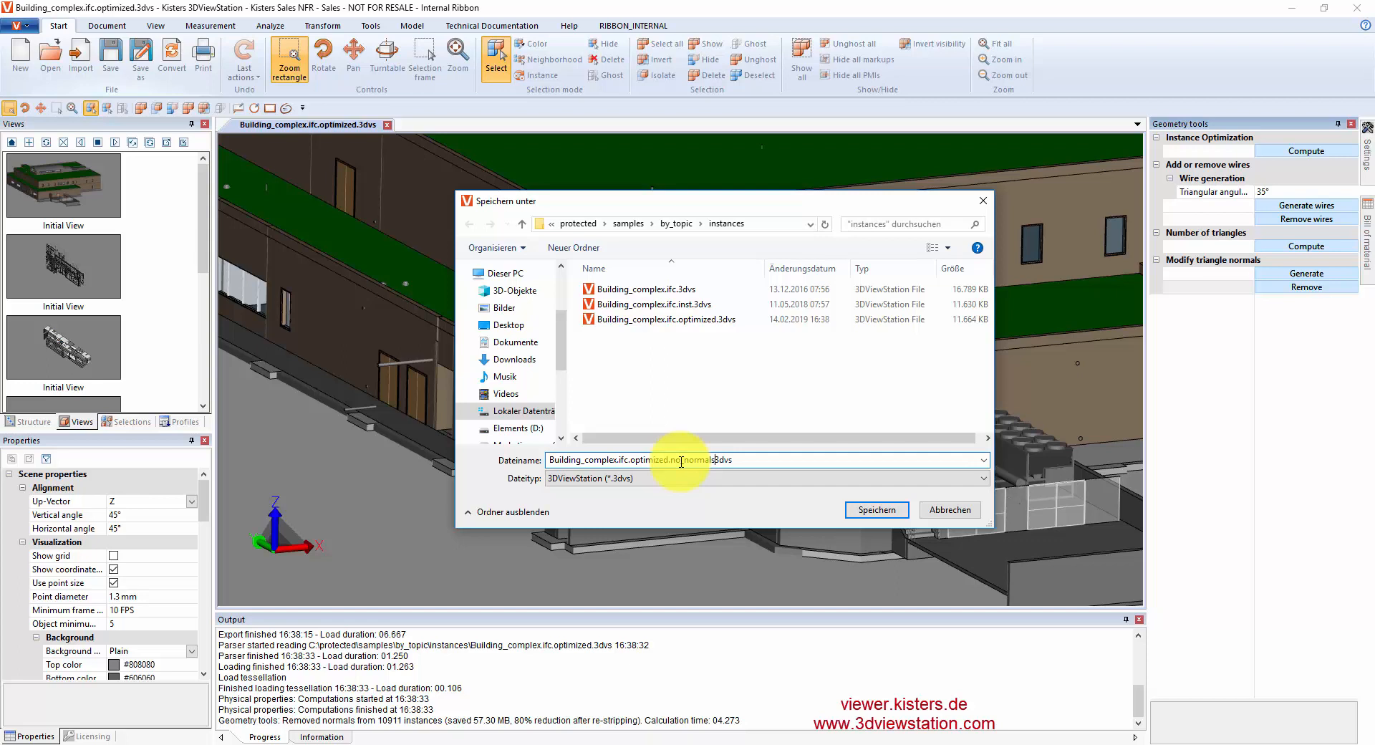
- Save the model as Building_complex.ifc.optimized.no_normals.3dvs and widen the file explorer's name column to show the full file names
key("Return")
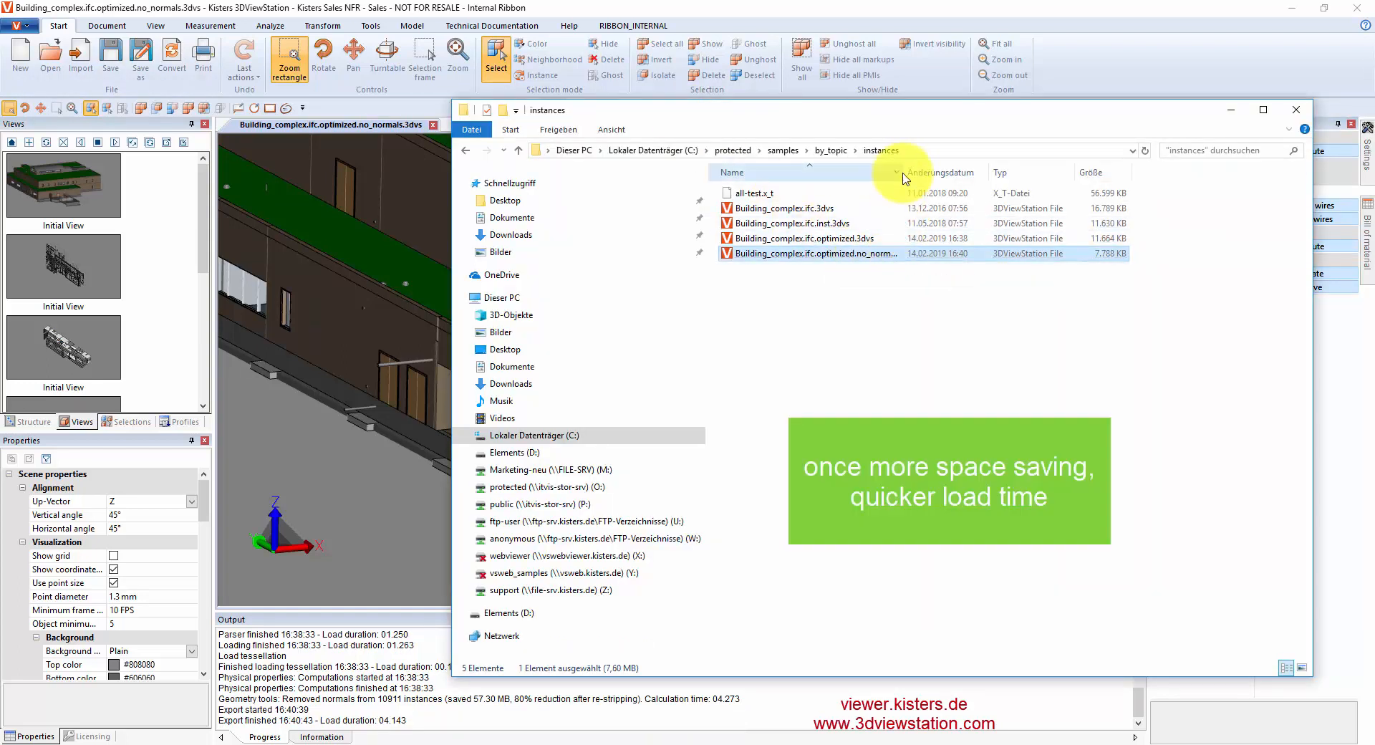
double_click(904, 170)
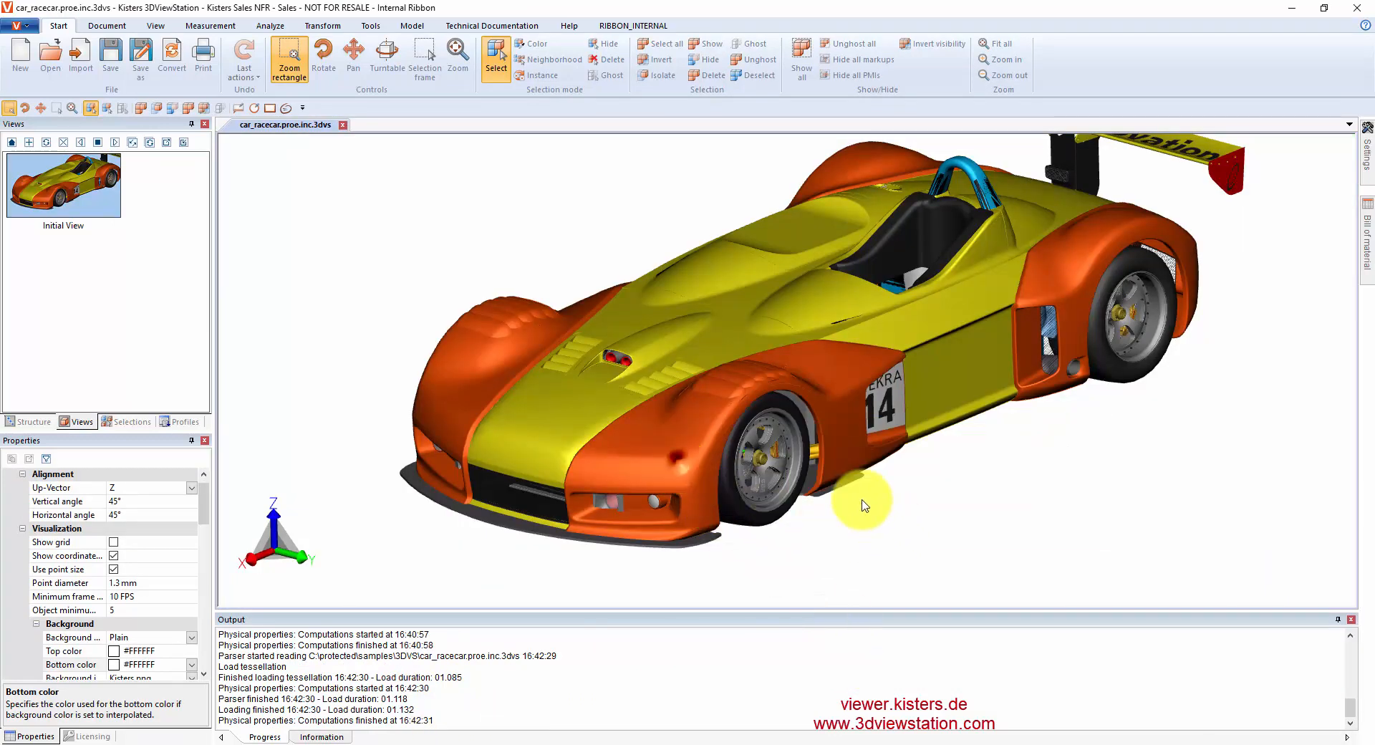
- Orbit the race car freely, and switch to Turntable mode to turn the car around its vertical axis
left_click_drag(863, 505, 830, 303)
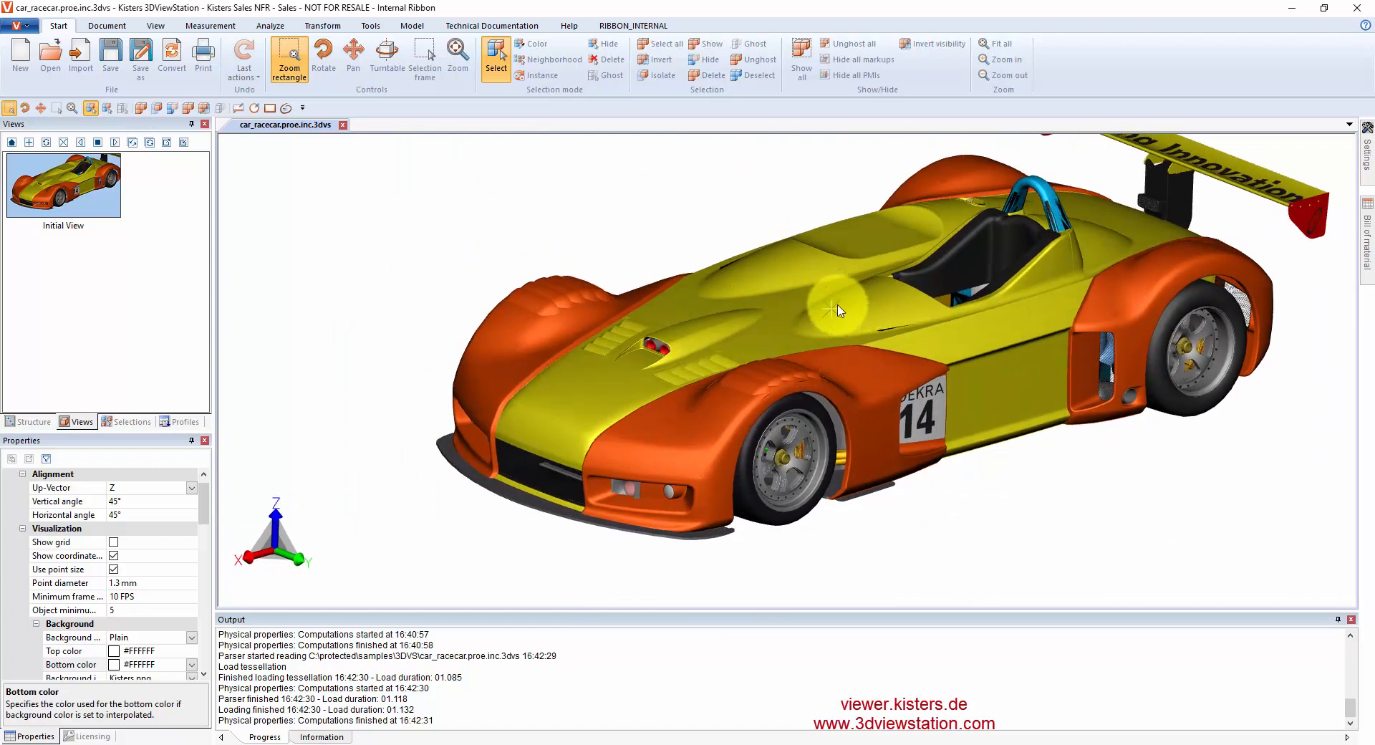
left_click(391, 53)
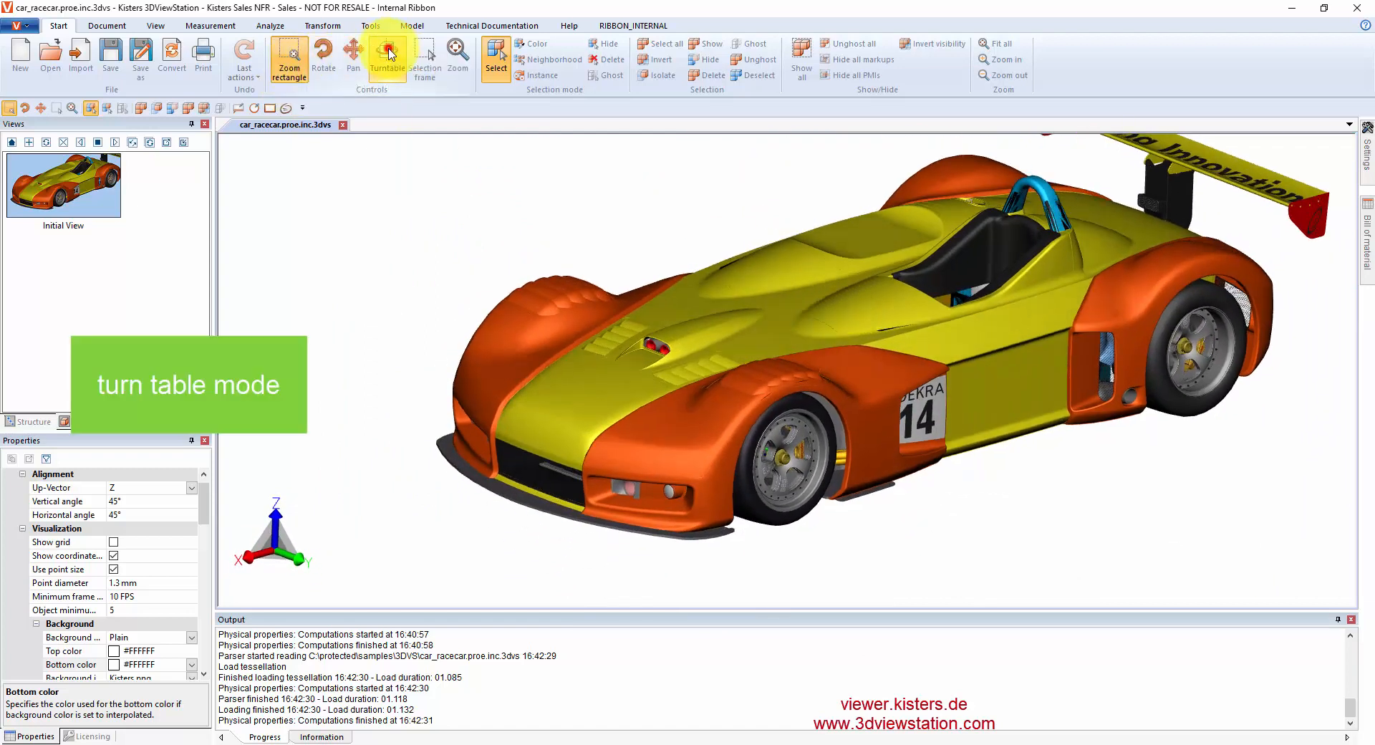
left_click_drag(539, 346, 567, 403)
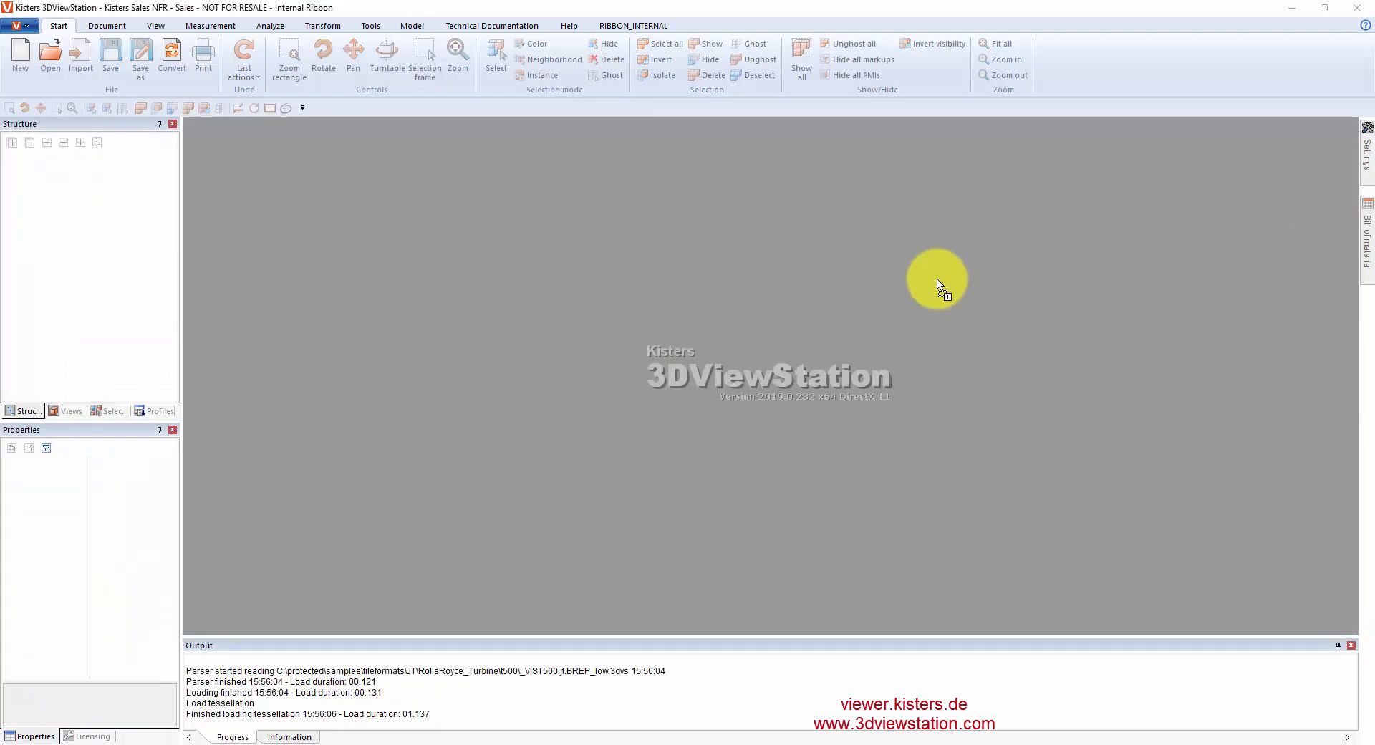
- Load _a_I005.CATProduct with the Fast import setting, preferring tessellation and 3D, and inspect the assembly up close
left_click_drag(937, 283, 937, 283)
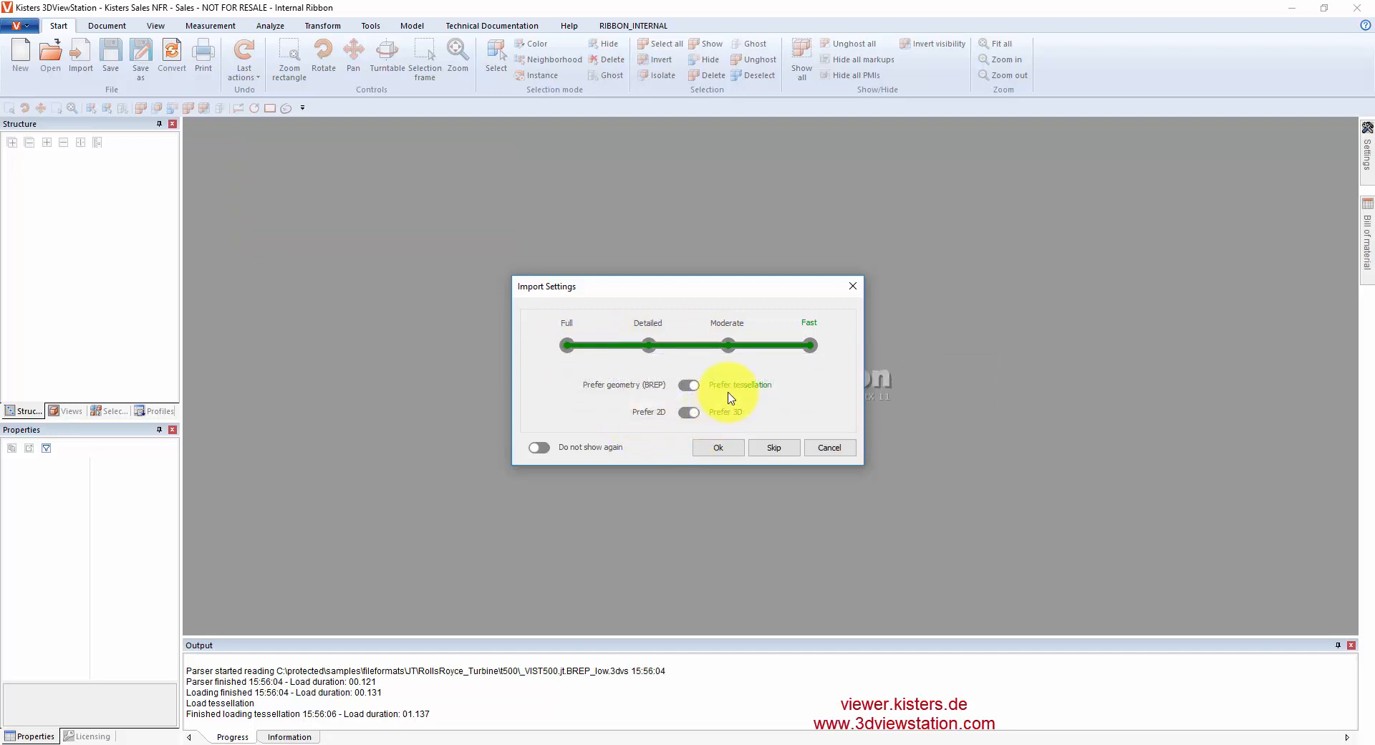
left_click(718, 448)
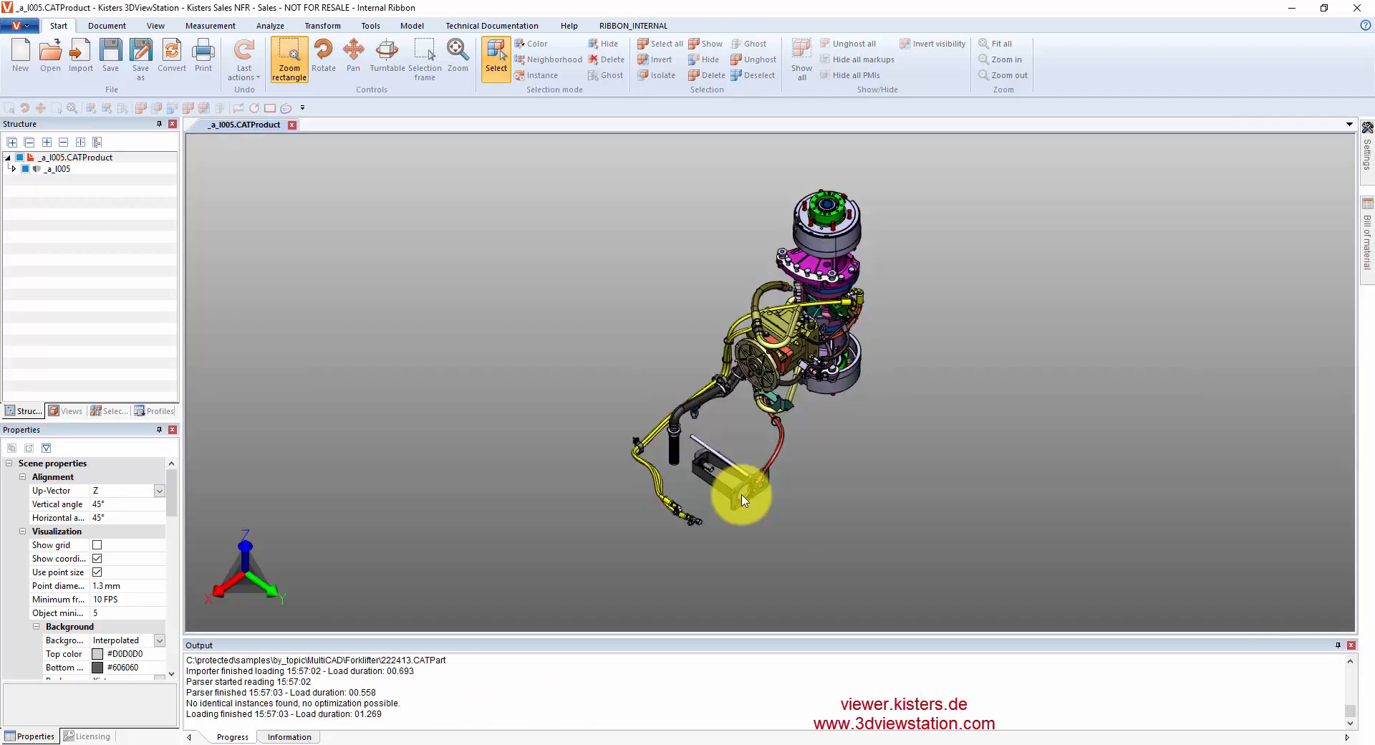
scroll(844, 380, "up", 5)
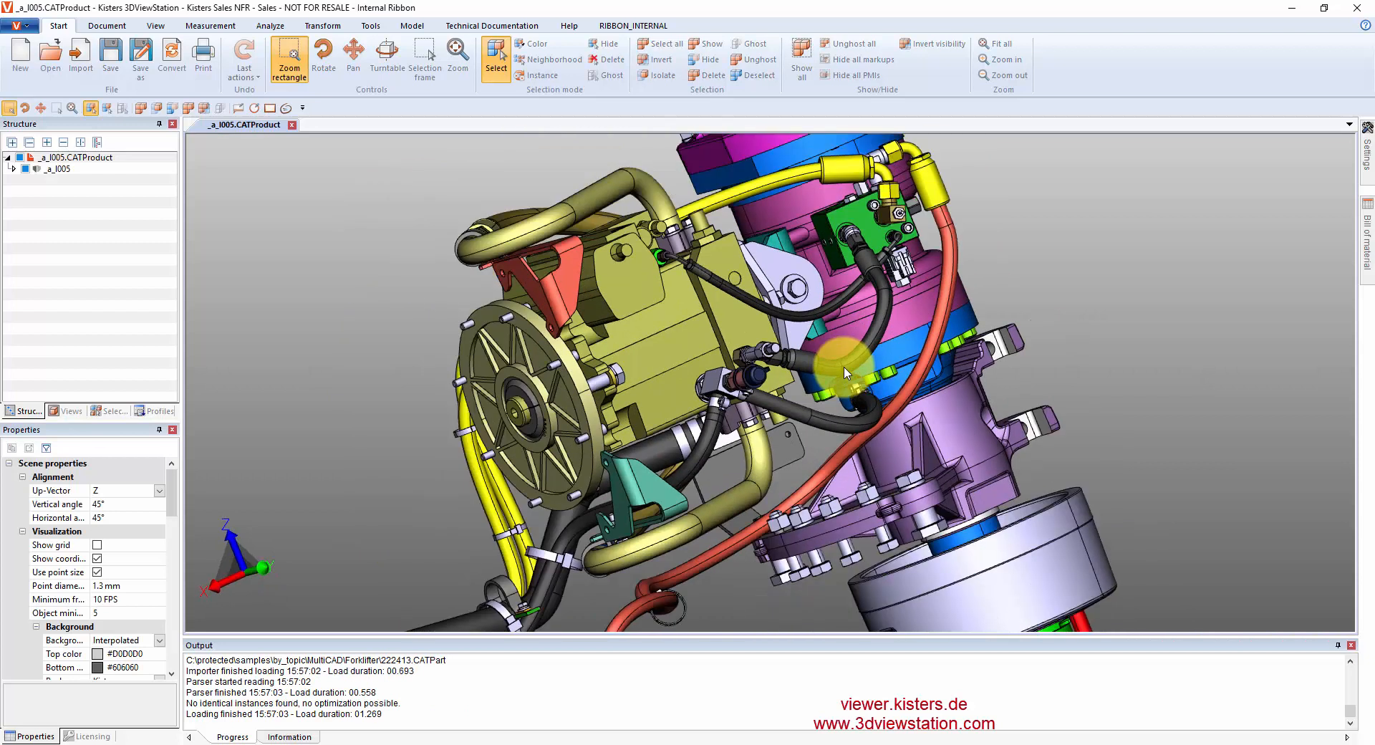
scroll(845, 366, "down", 3)
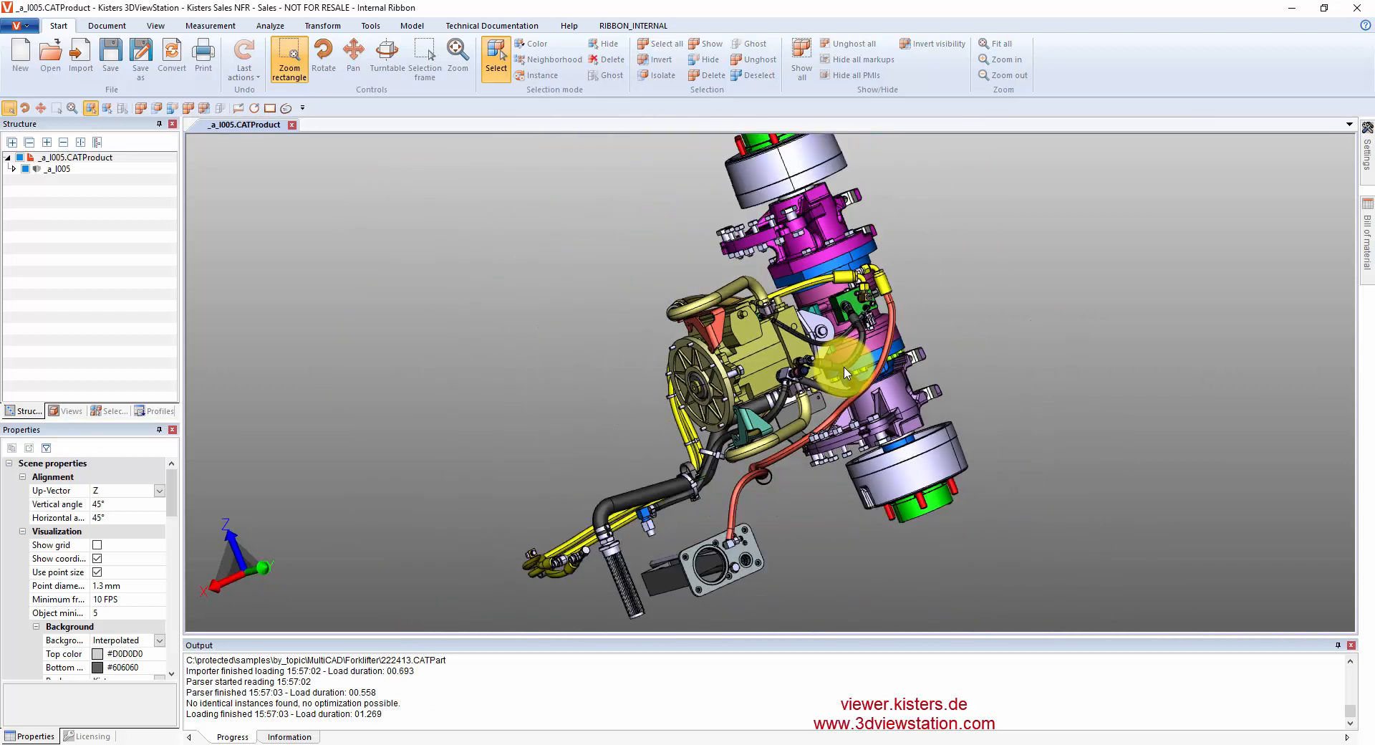
- Close the CATIA assembly and reload _a_I005.CATProduct with the Full import setting, preferring geometry (BREP)
left_click(294, 127)
left_click(15, 25)
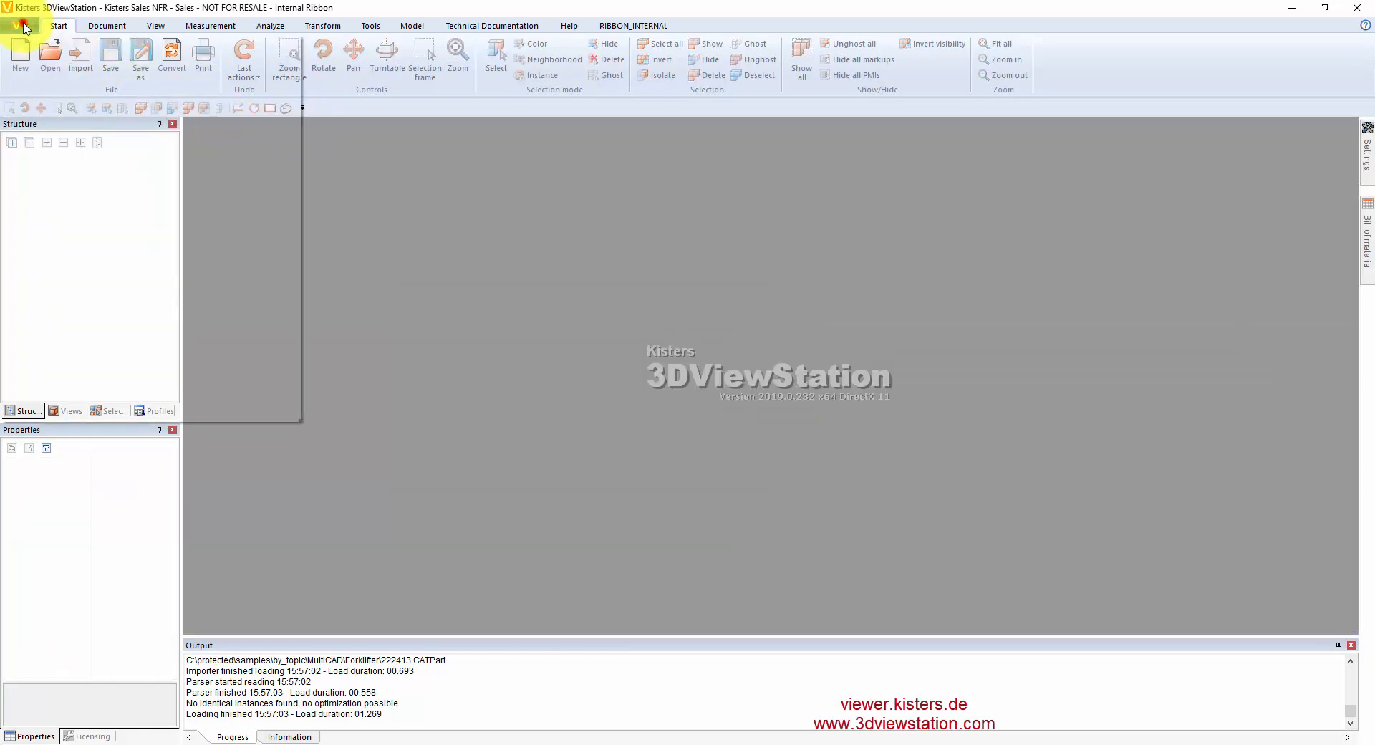
left_click(92, 68)
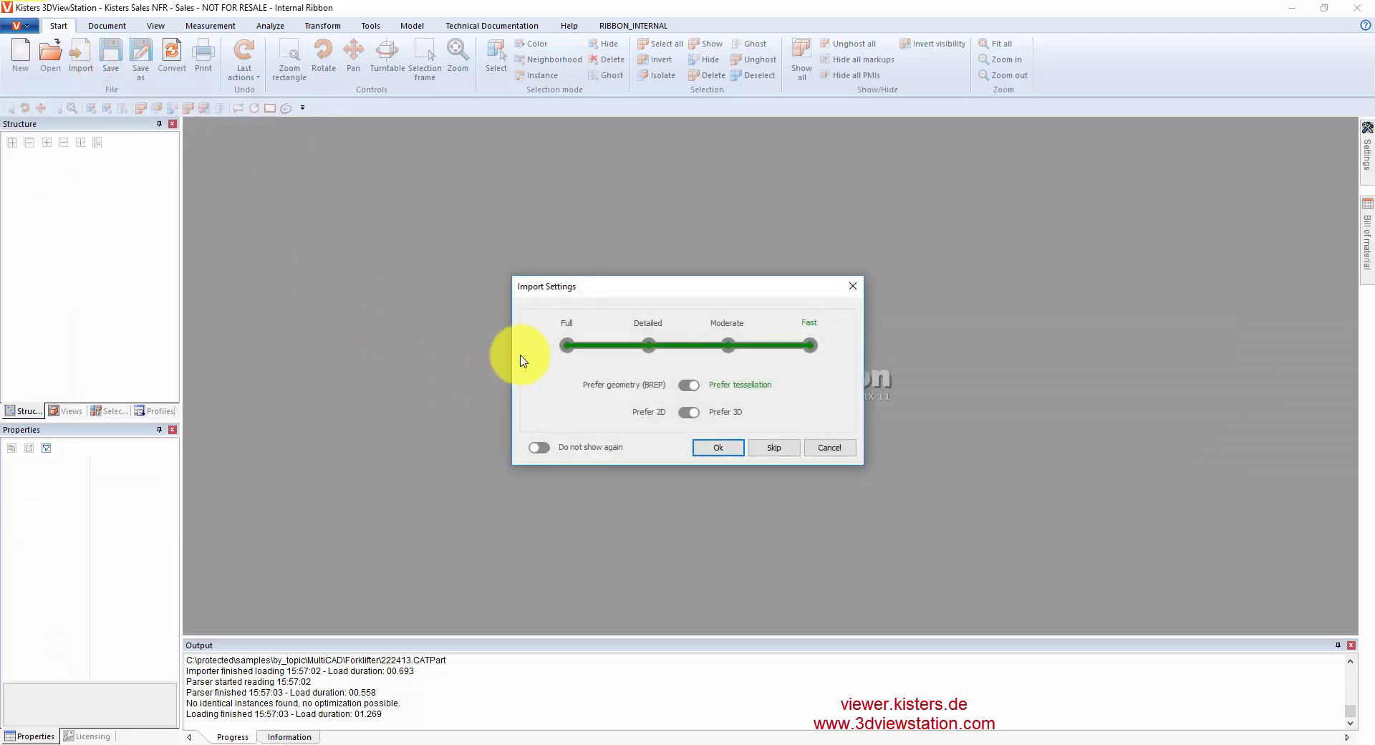
left_click(567, 347)
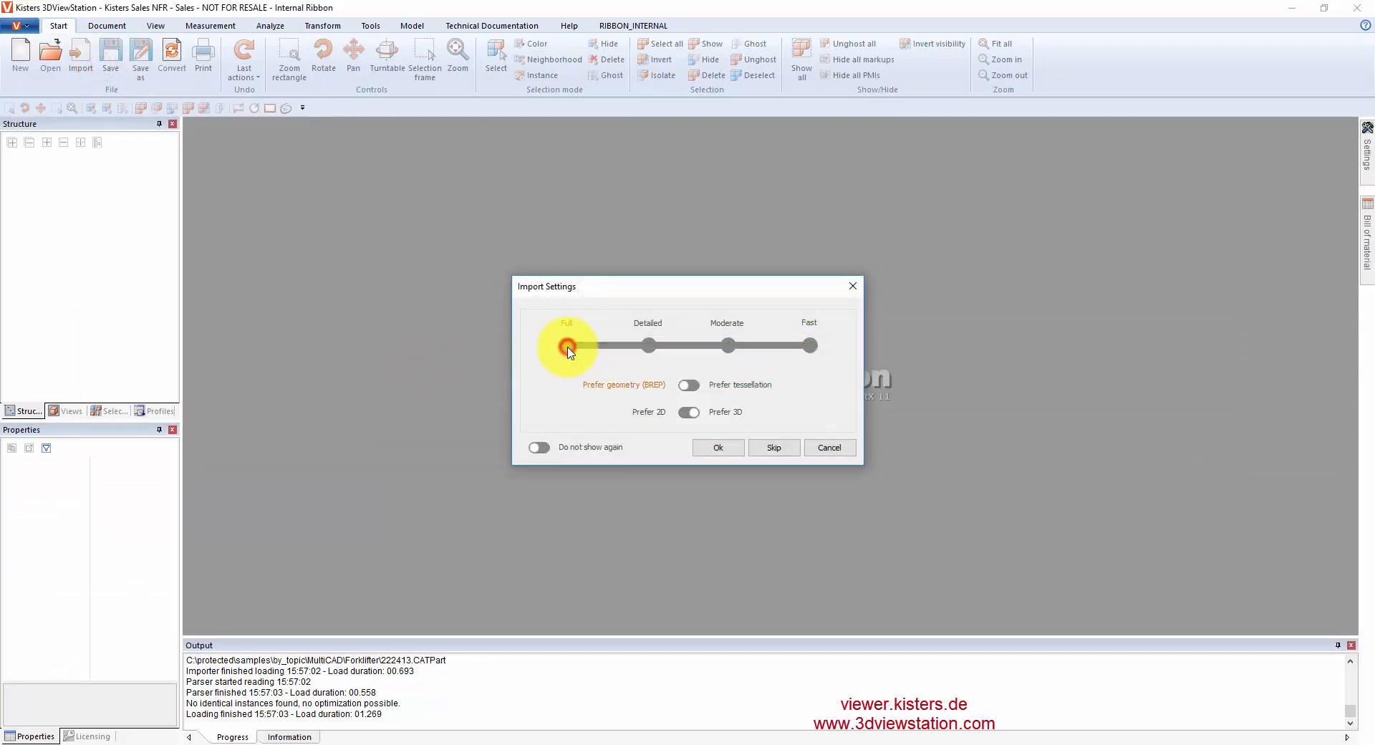
left_click(718, 447)
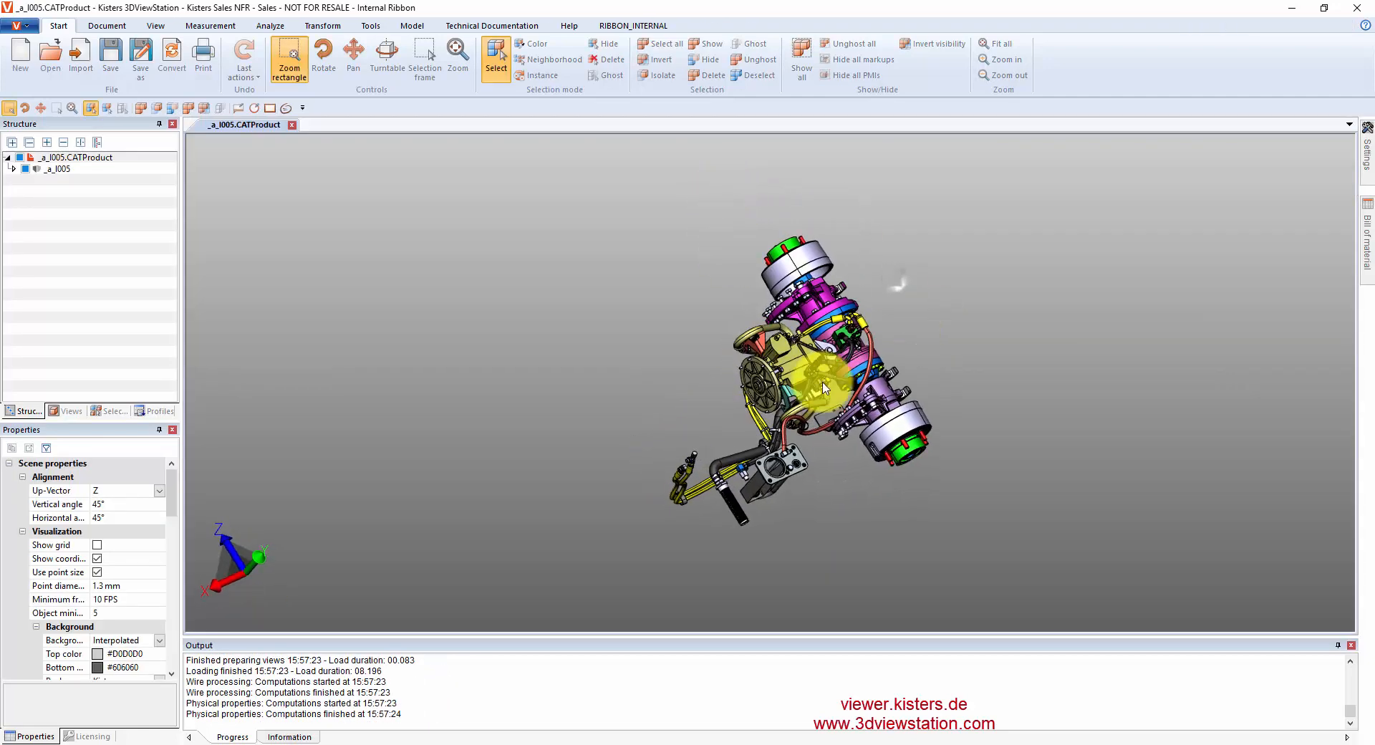
- Select the large housing behind the ribbed disc and examine its bounding box and attributes in the properties
scroll(723, 333, "up", 5)
left_click(719, 338)
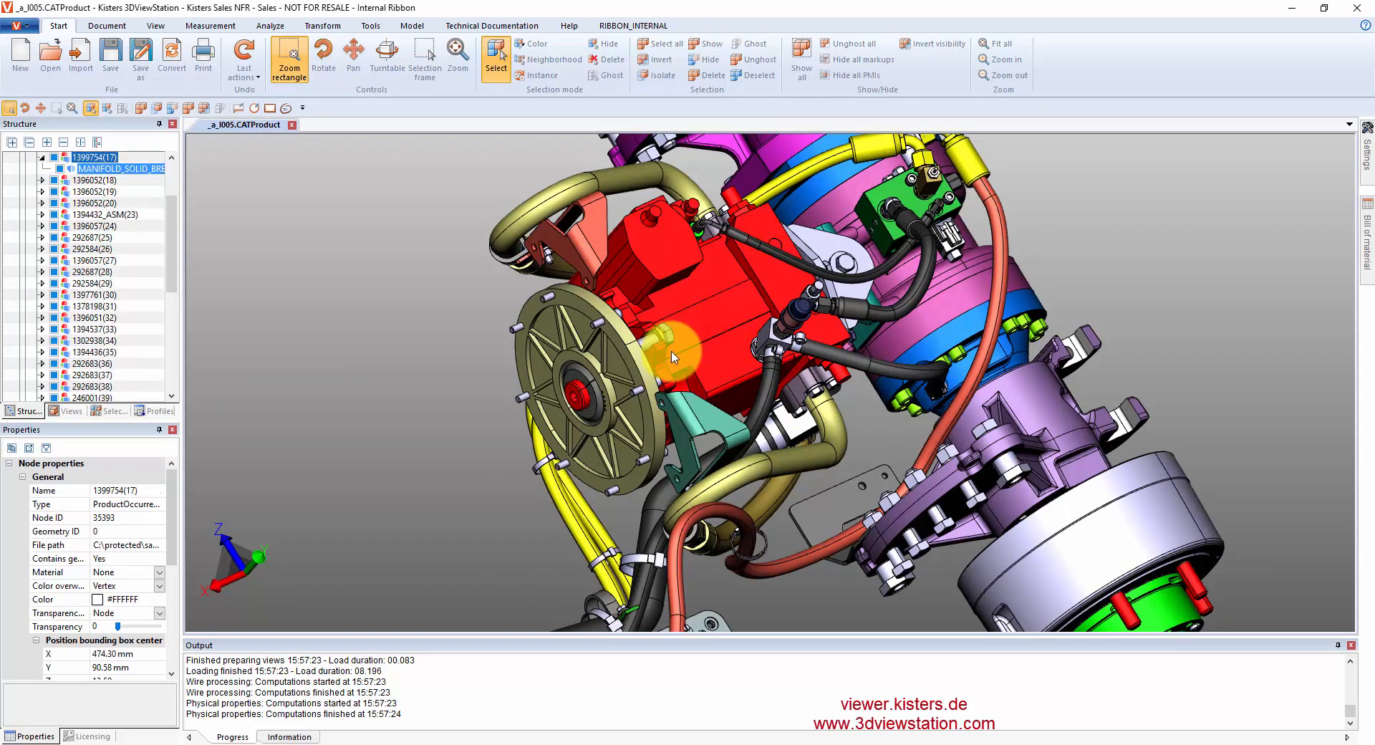
left_click_drag(170, 545, 170, 641)
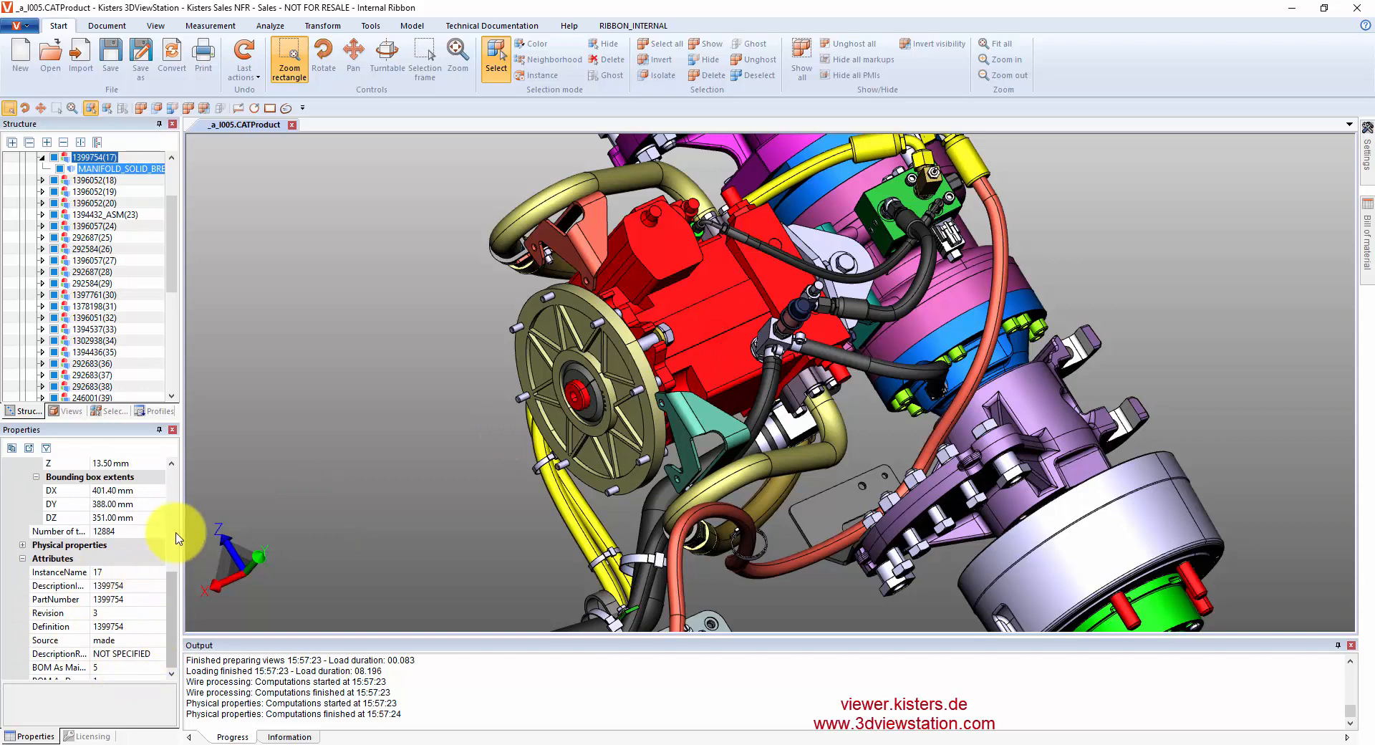
left_click_drag(181, 530, 202, 530)
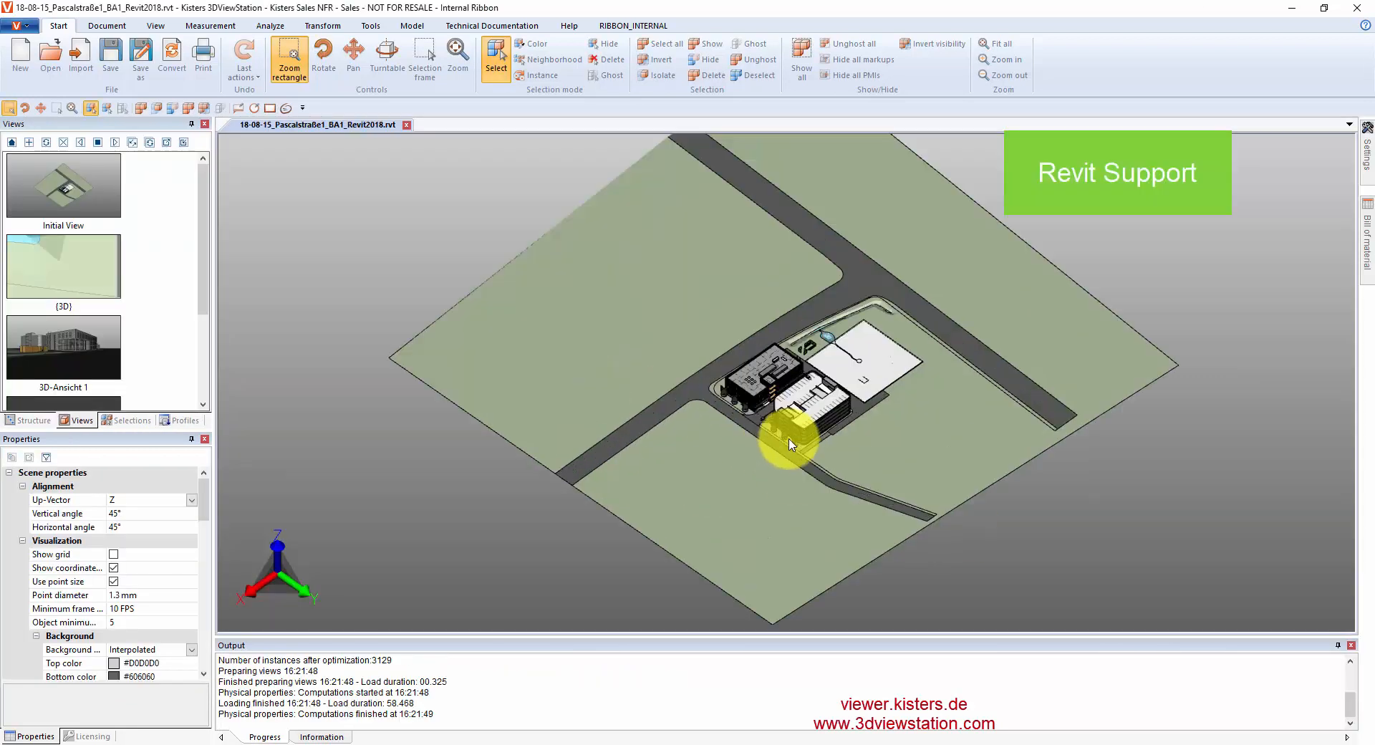
- Cut the Revit buildings horizontally with a section plane at Z 4.26 to inspect the floor layout, and turn the section off
scroll(783, 429, "up", 6)
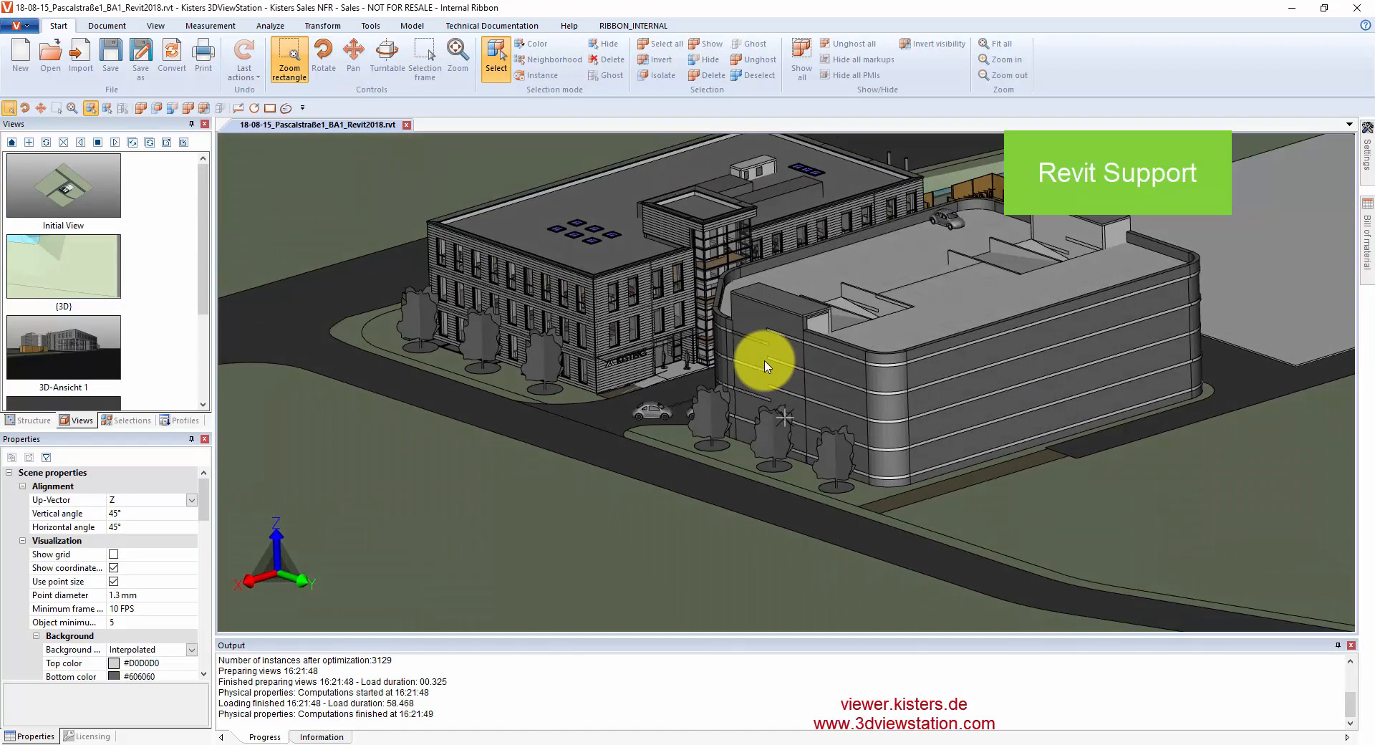
scroll(616, 298, "up", 4)
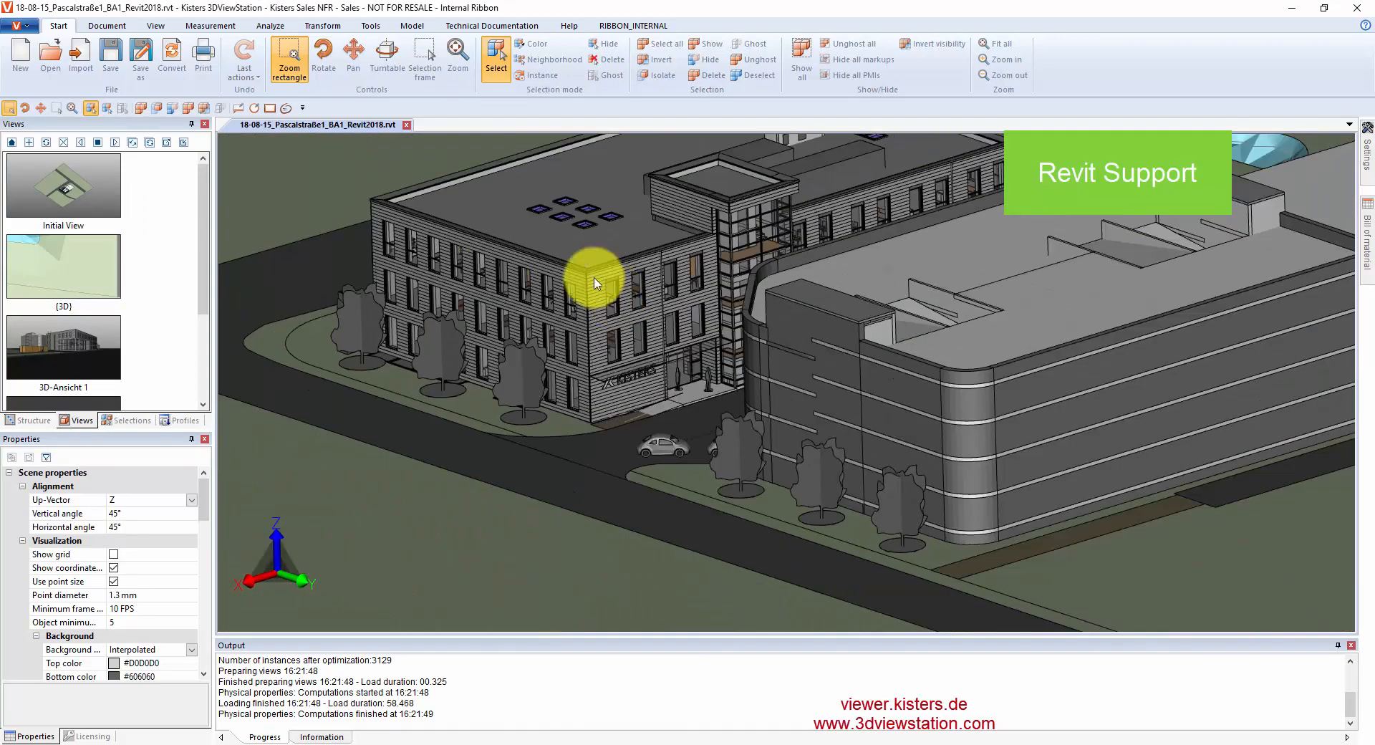
left_click(270, 26)
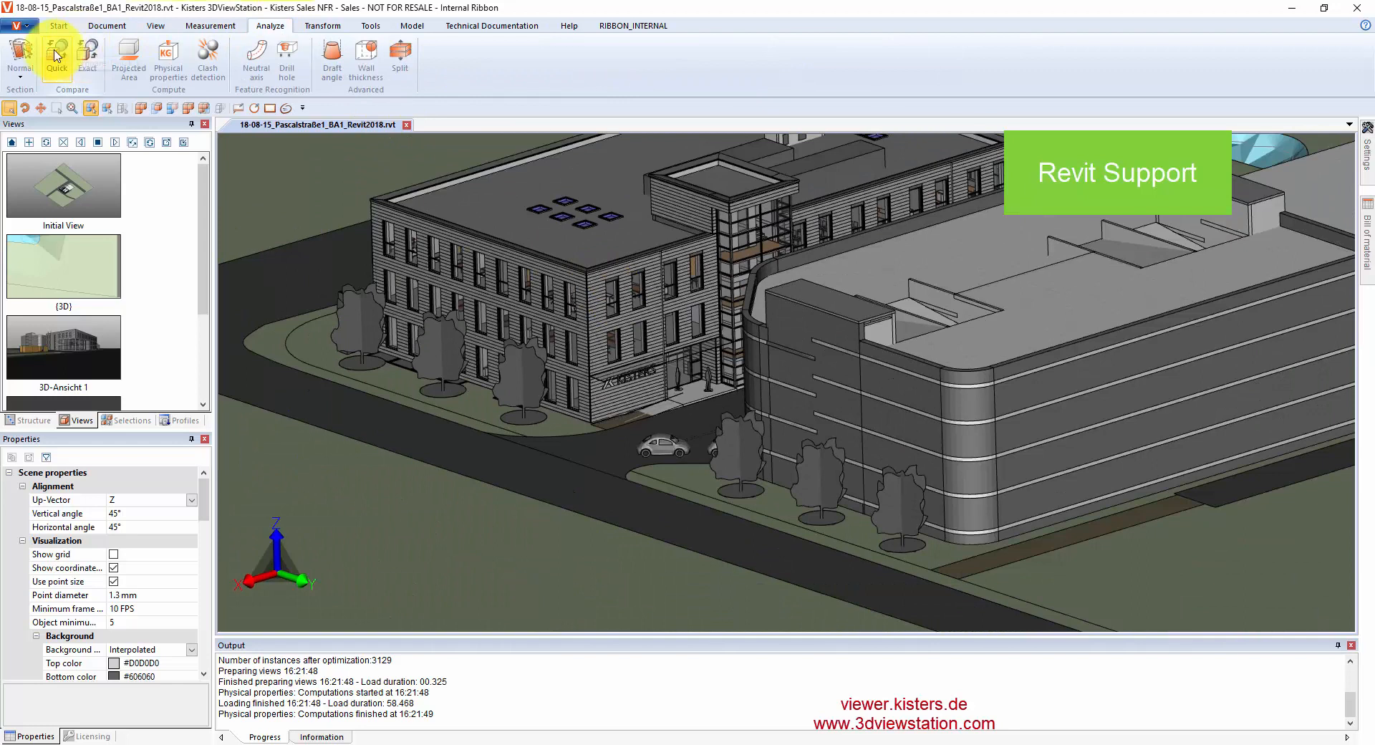
left_click(24, 55)
left_click(477, 245)
left_click_drag(479, 250, 483, 162)
scroll(501, 297, "up", 3)
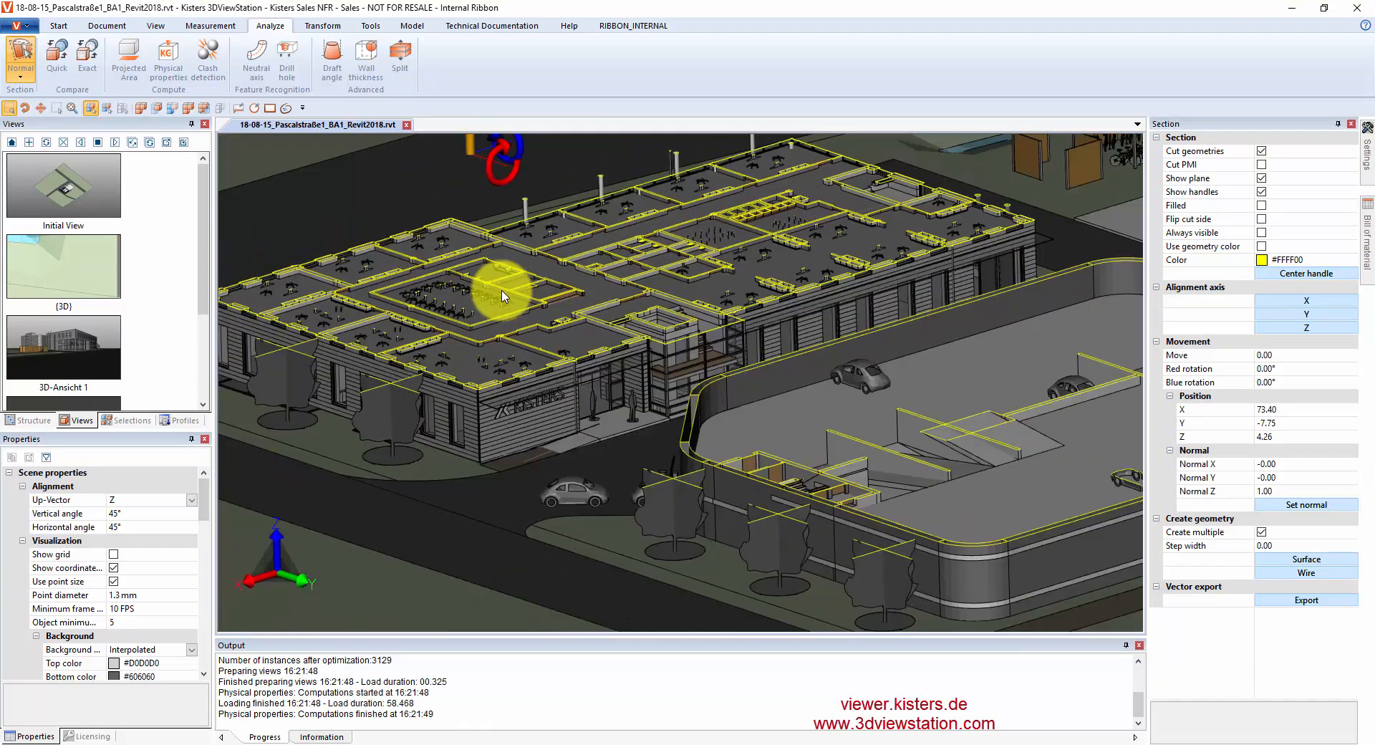
scroll(501, 297, "down", 2)
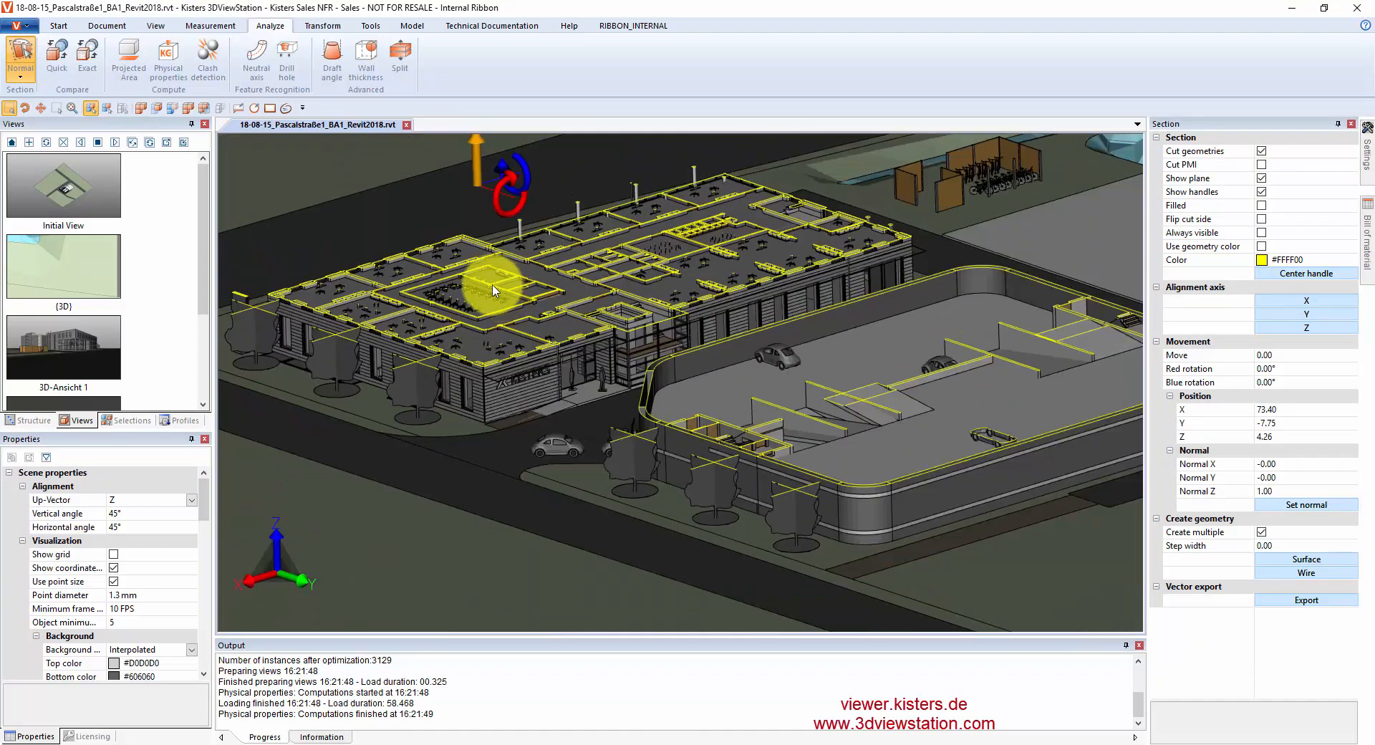
left_click(21, 56)
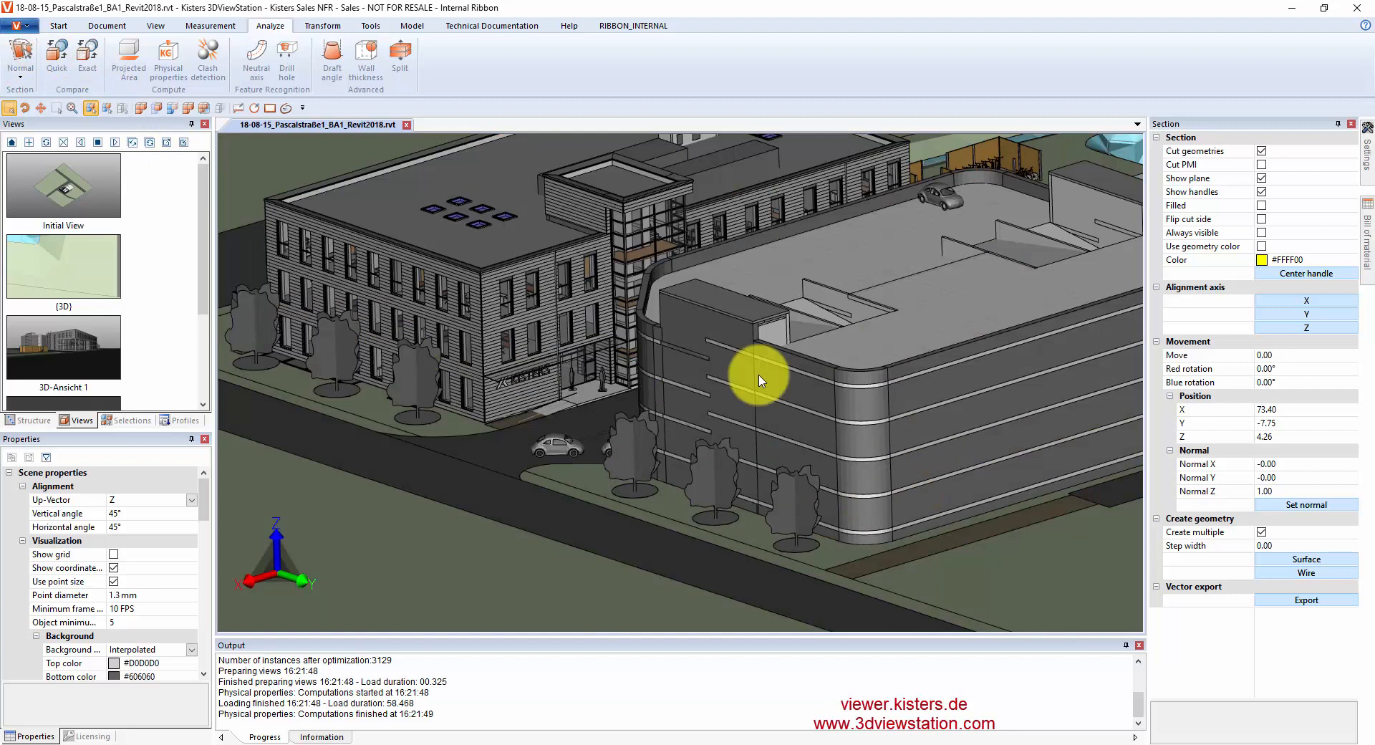
- Cut the parking garage vertically with a section plane normal to Y at Y 33.03 to inspect its levels, and turn the section off
left_click(12, 53)
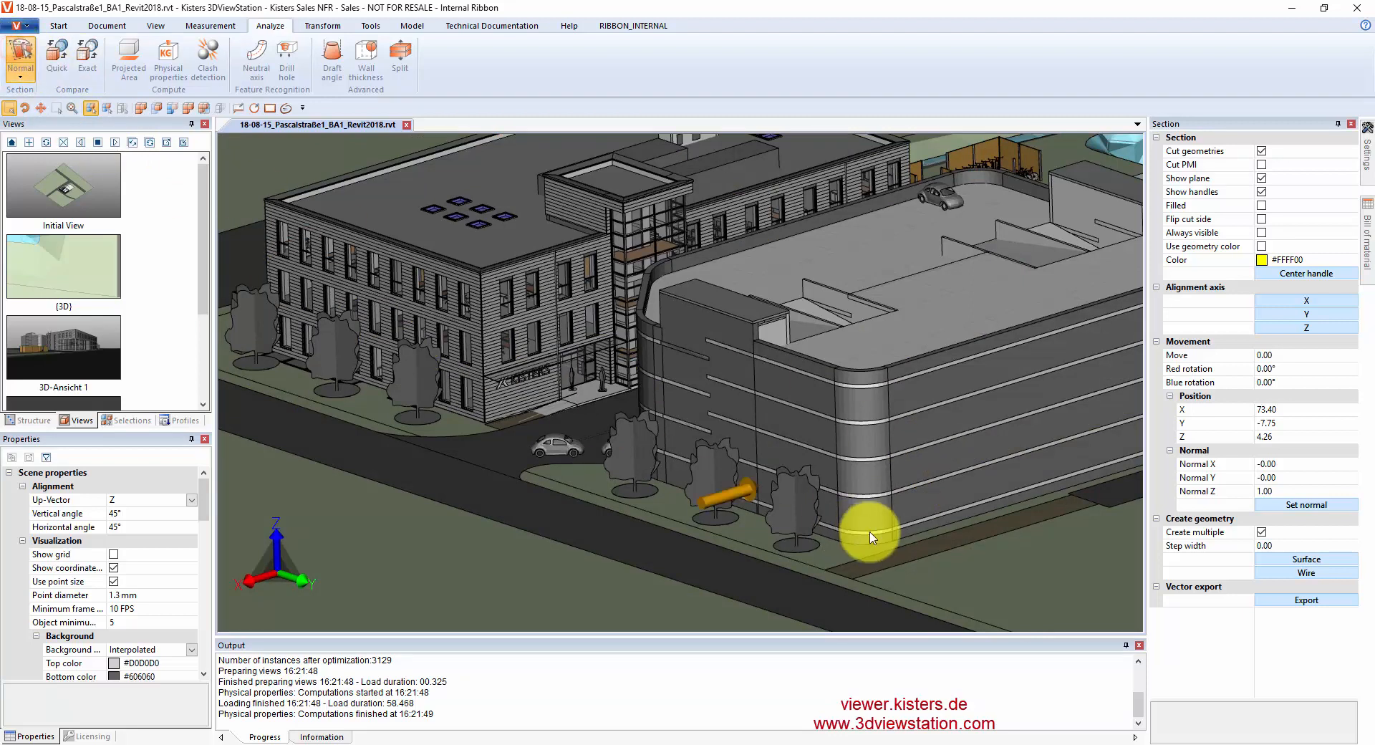
left_click(978, 448)
left_click_drag(991, 462, 815, 436)
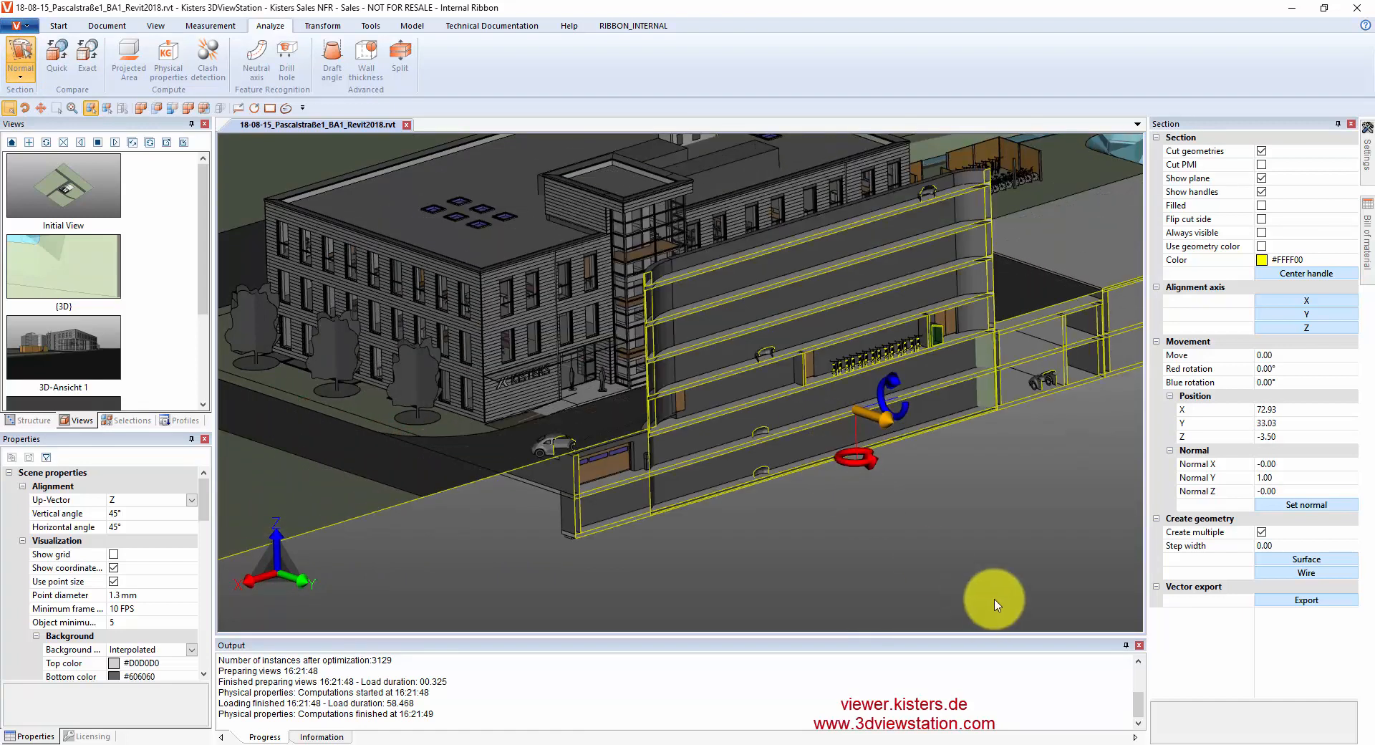
left_click(19, 54)
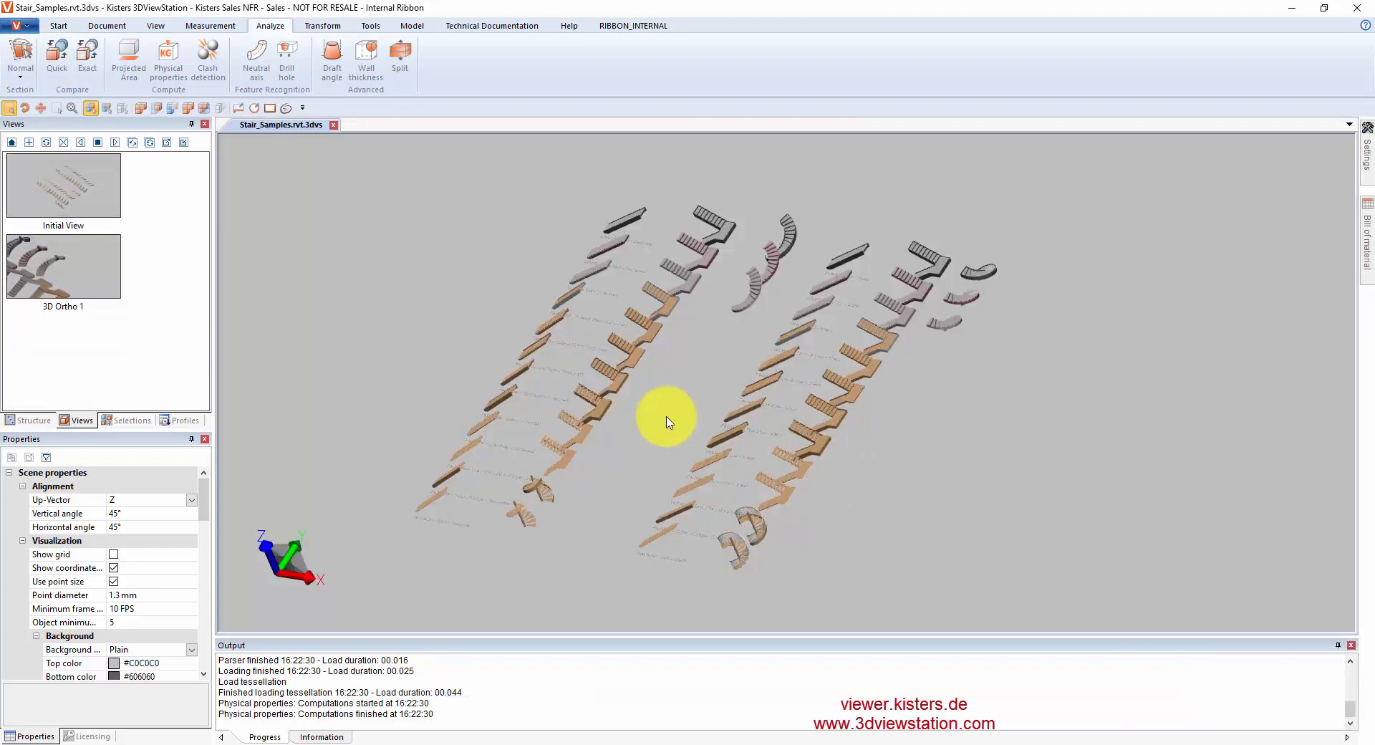
scroll(677, 433, "up", 2)
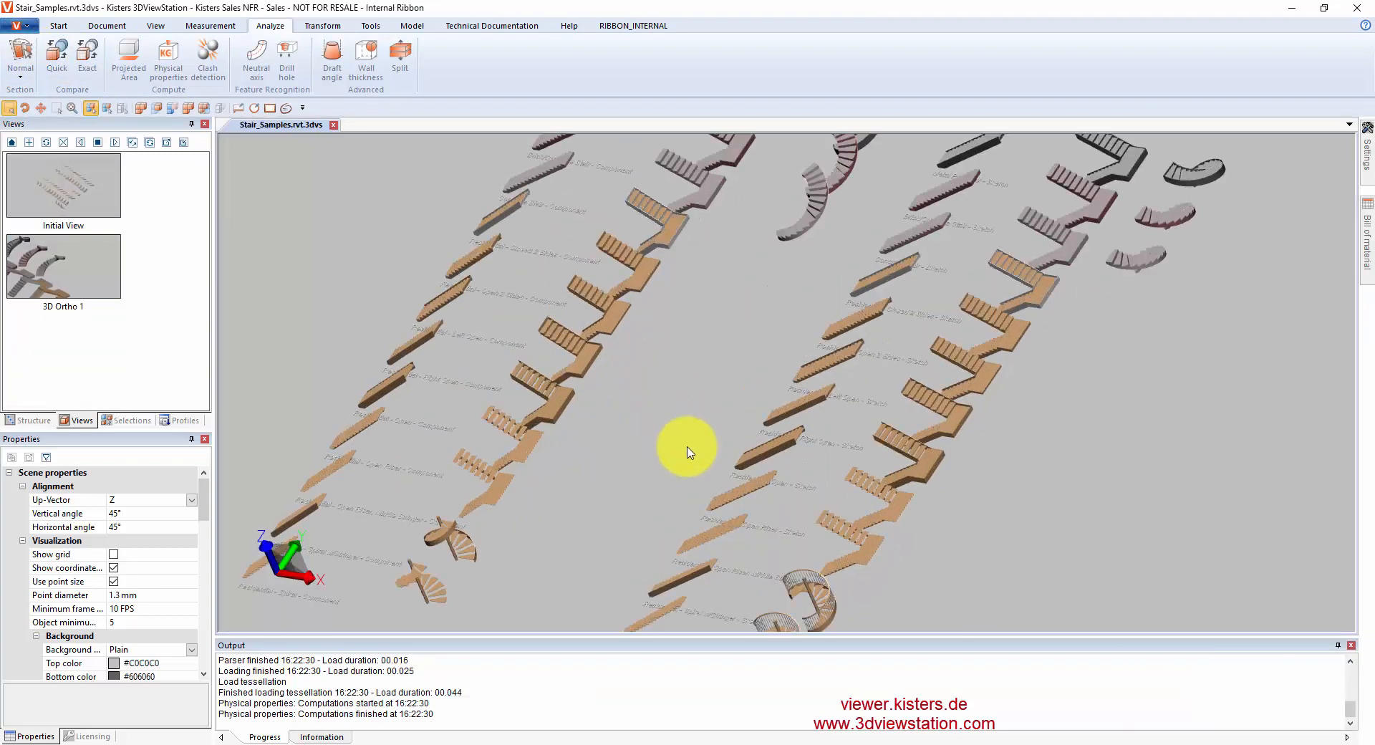
mouse_move(696, 481)
middle_mouse_down()
mouse_move(633, 447)
mouse_move(743, 531)
mouse_move(826, 526)
mouse_move(924, 561)
mouse_move(712, 475)
middle_mouse_up()
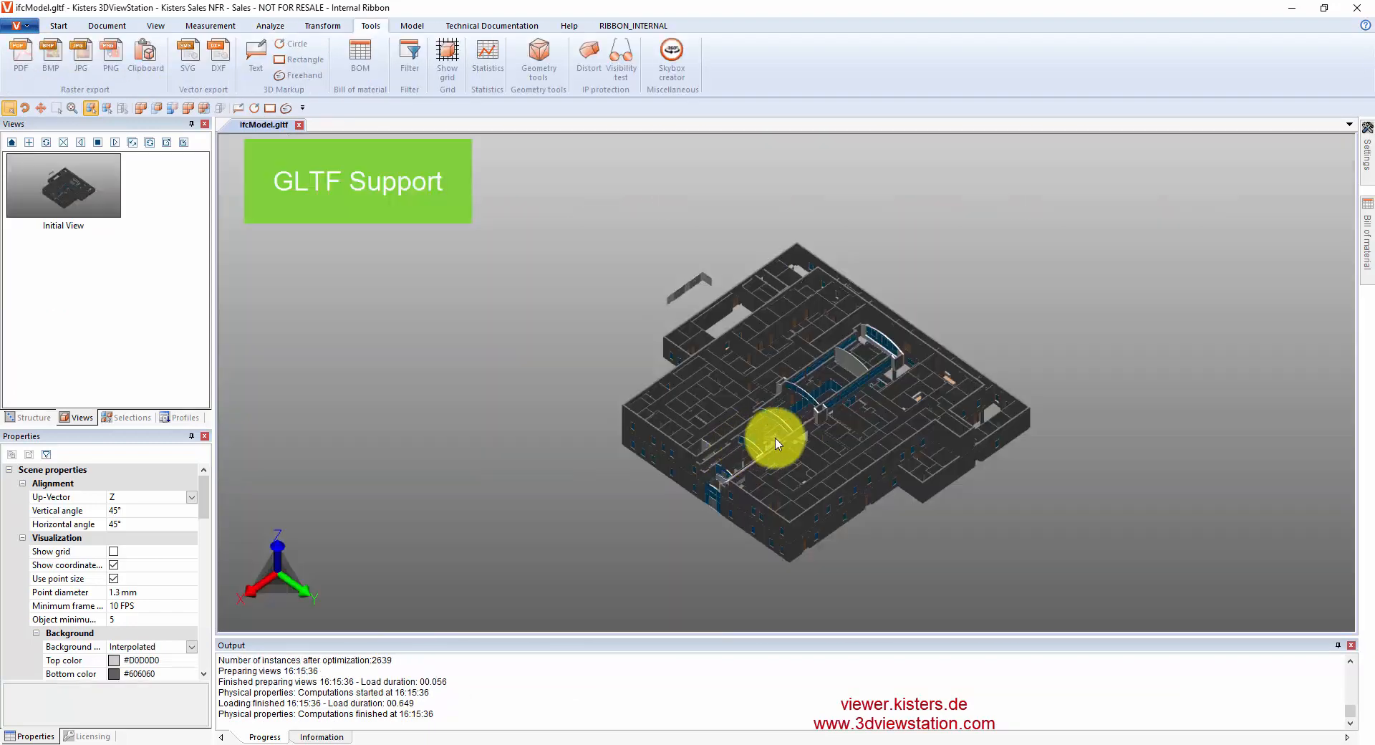
- Remove the wires from the glTF building model and generate new ones with a triangular angle of 35°
scroll(792, 429, "up", 3)
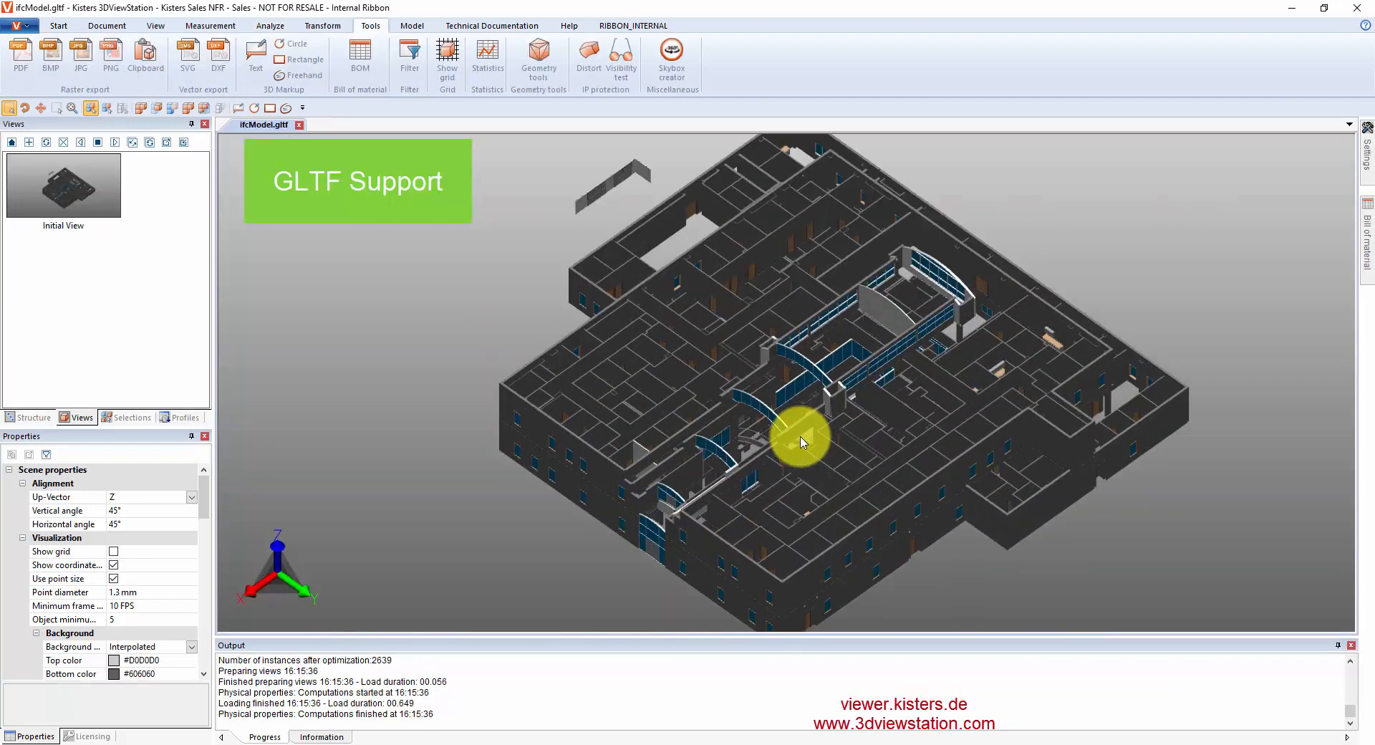
middle_click_drag(803, 441, 801, 424)
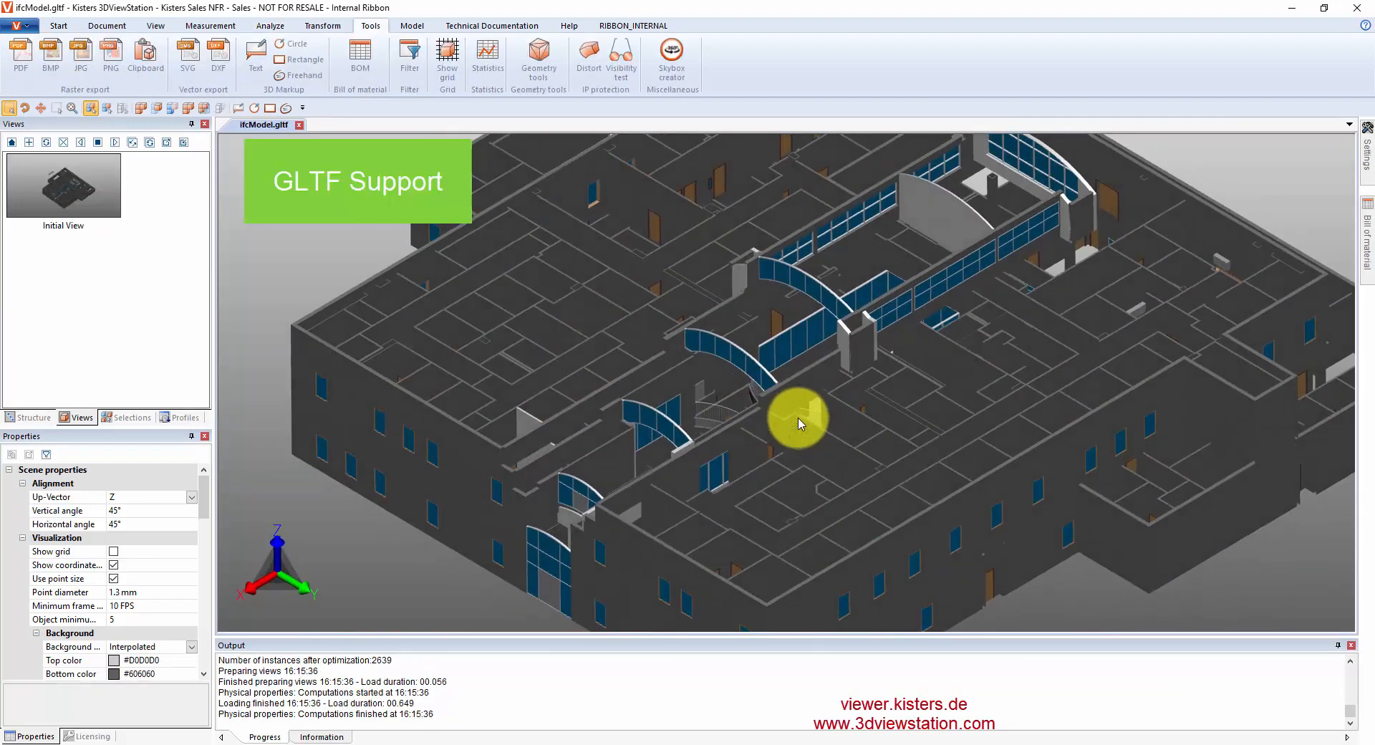
left_click(148, 26)
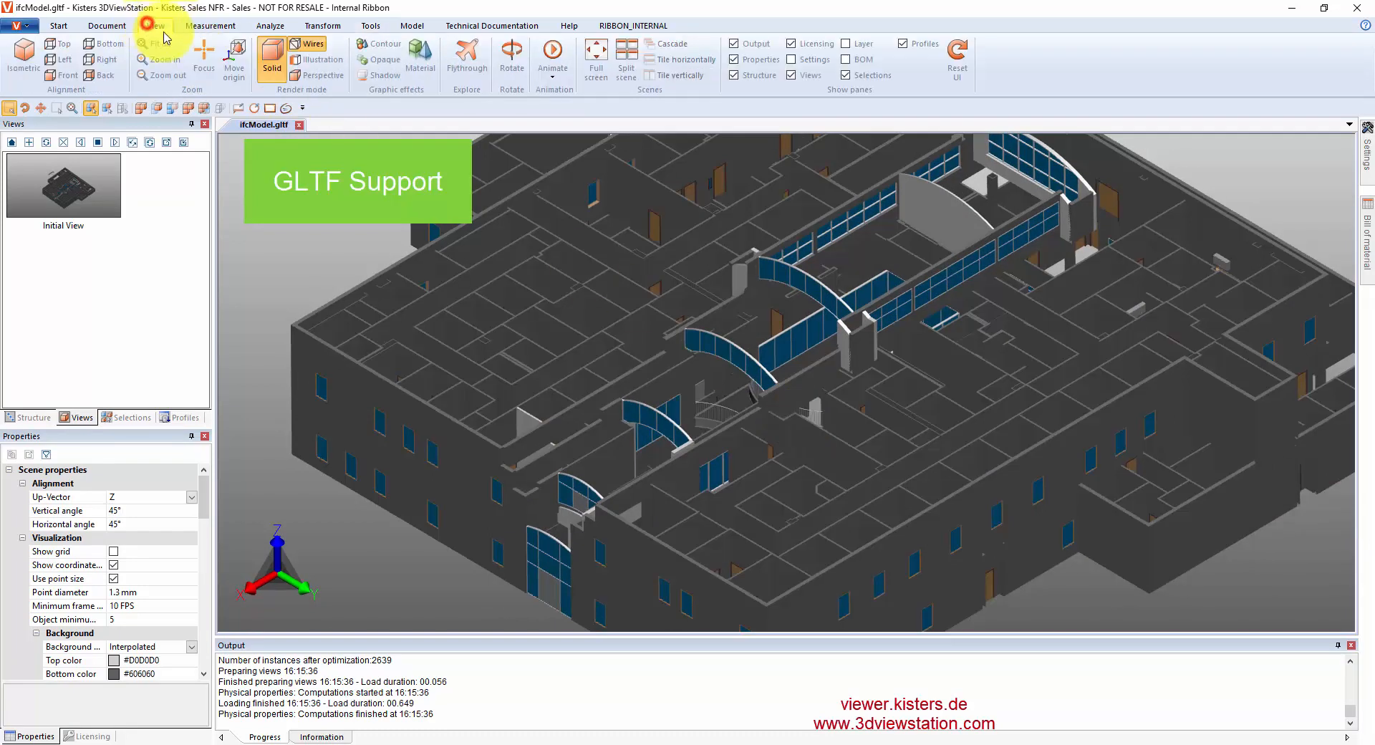
left_click(313, 45)
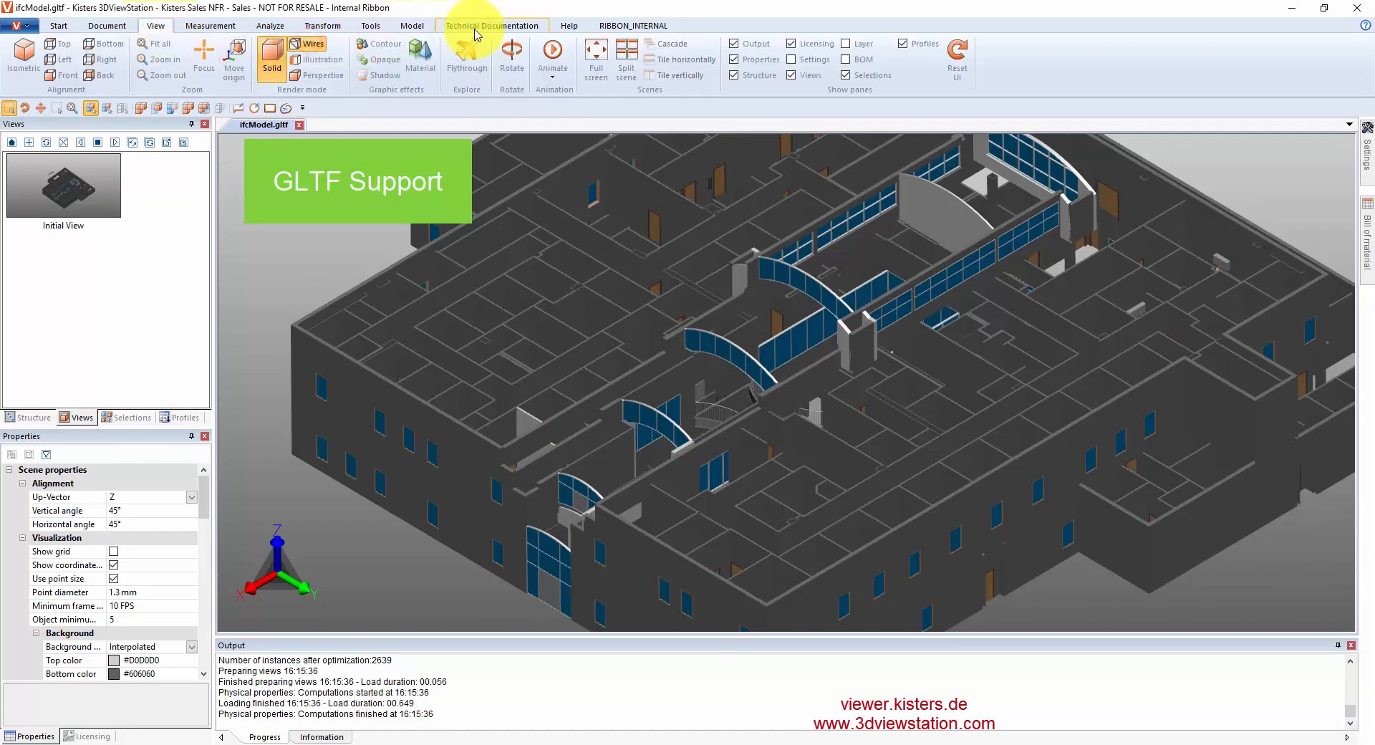
left_click(371, 27)
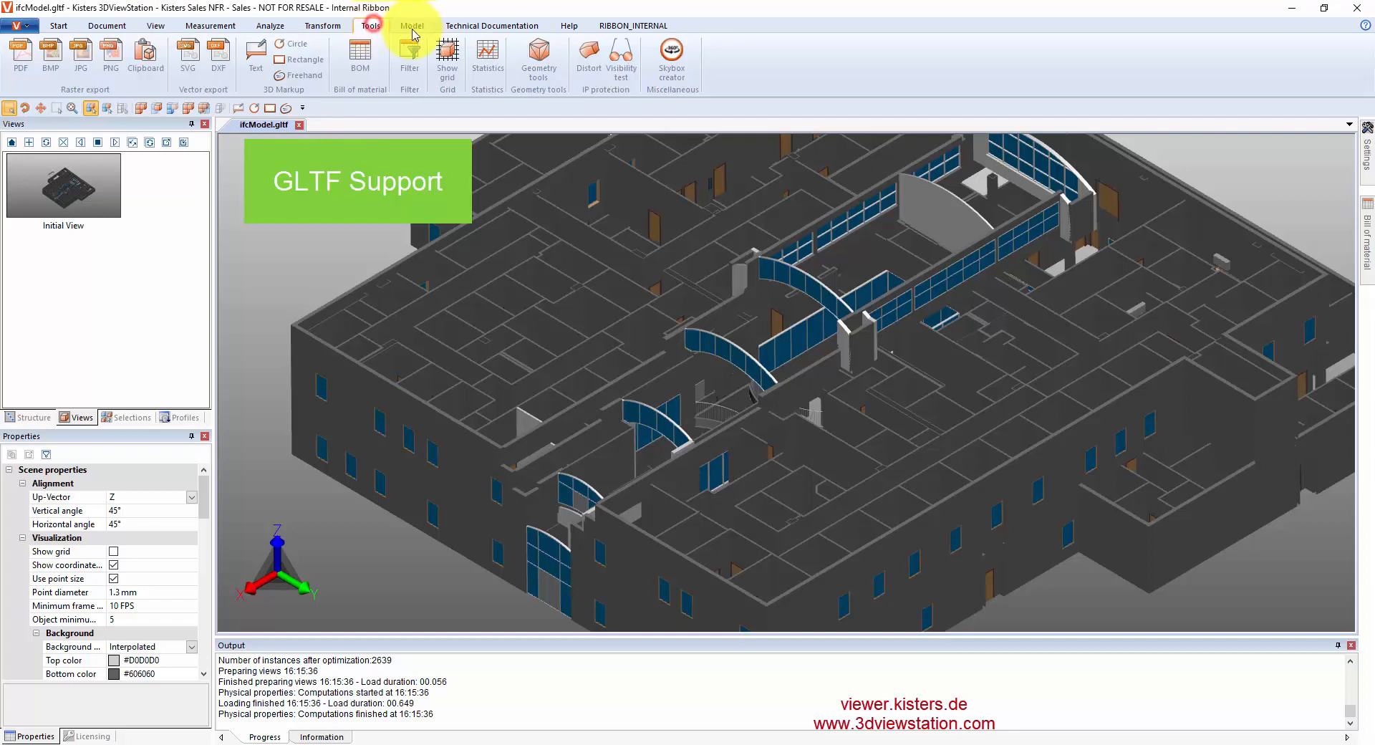
left_click(539, 57)
left_click(1310, 220)
left_click(1308, 206)
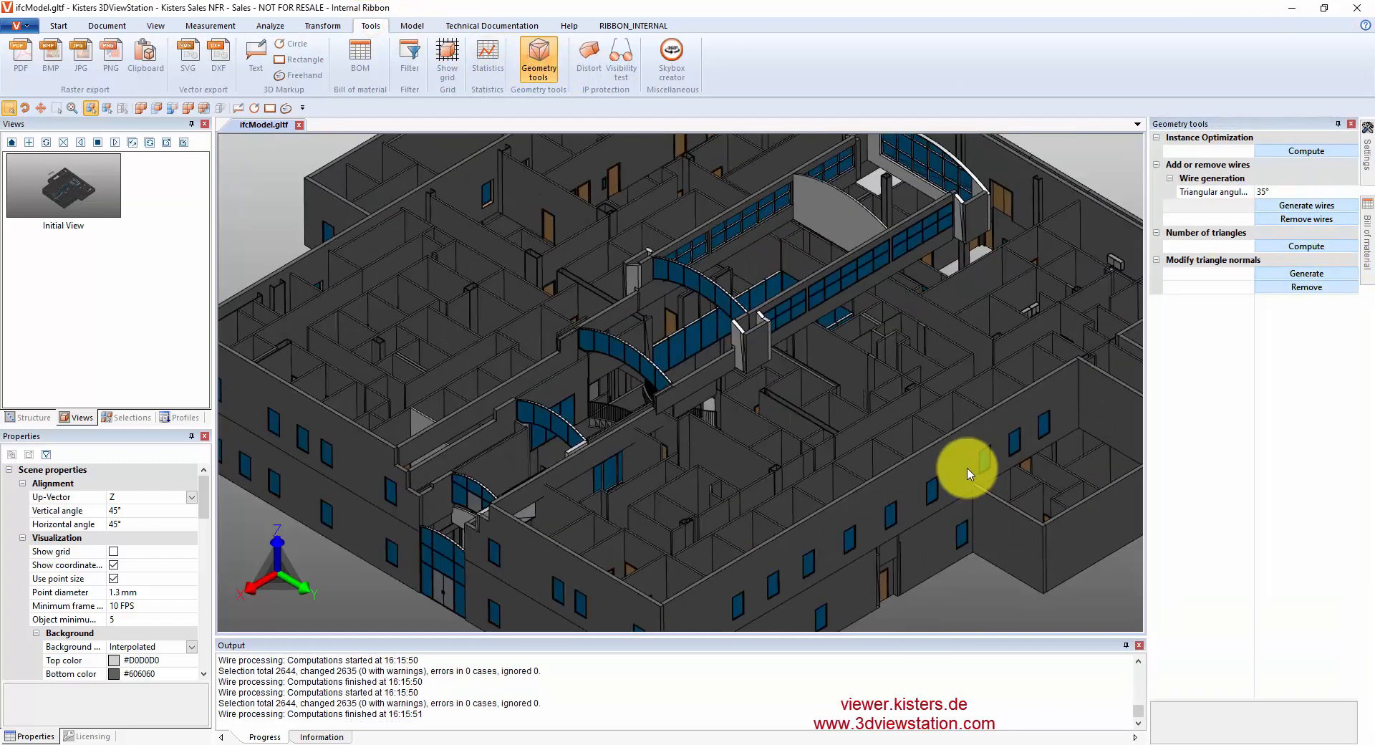
scroll(577, 478, "up", 3)
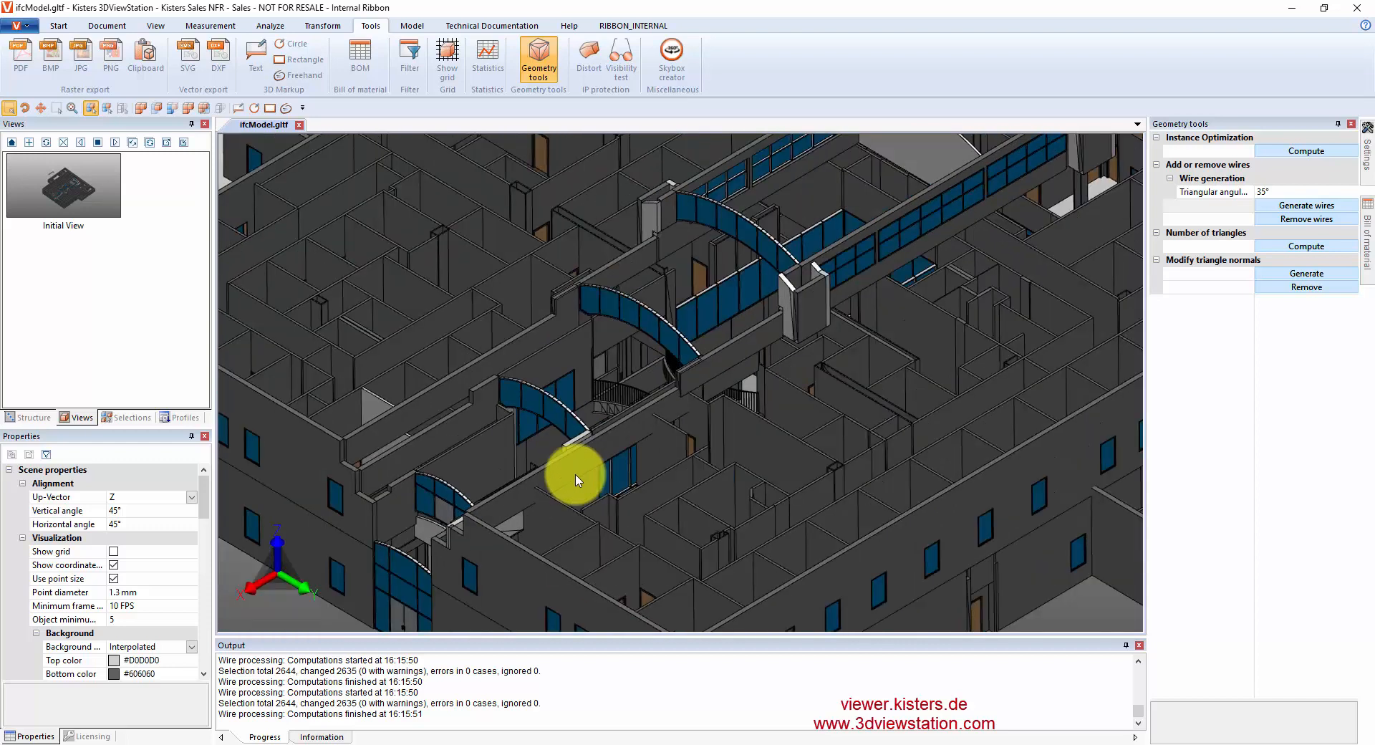
scroll(577, 479, "down", 5)
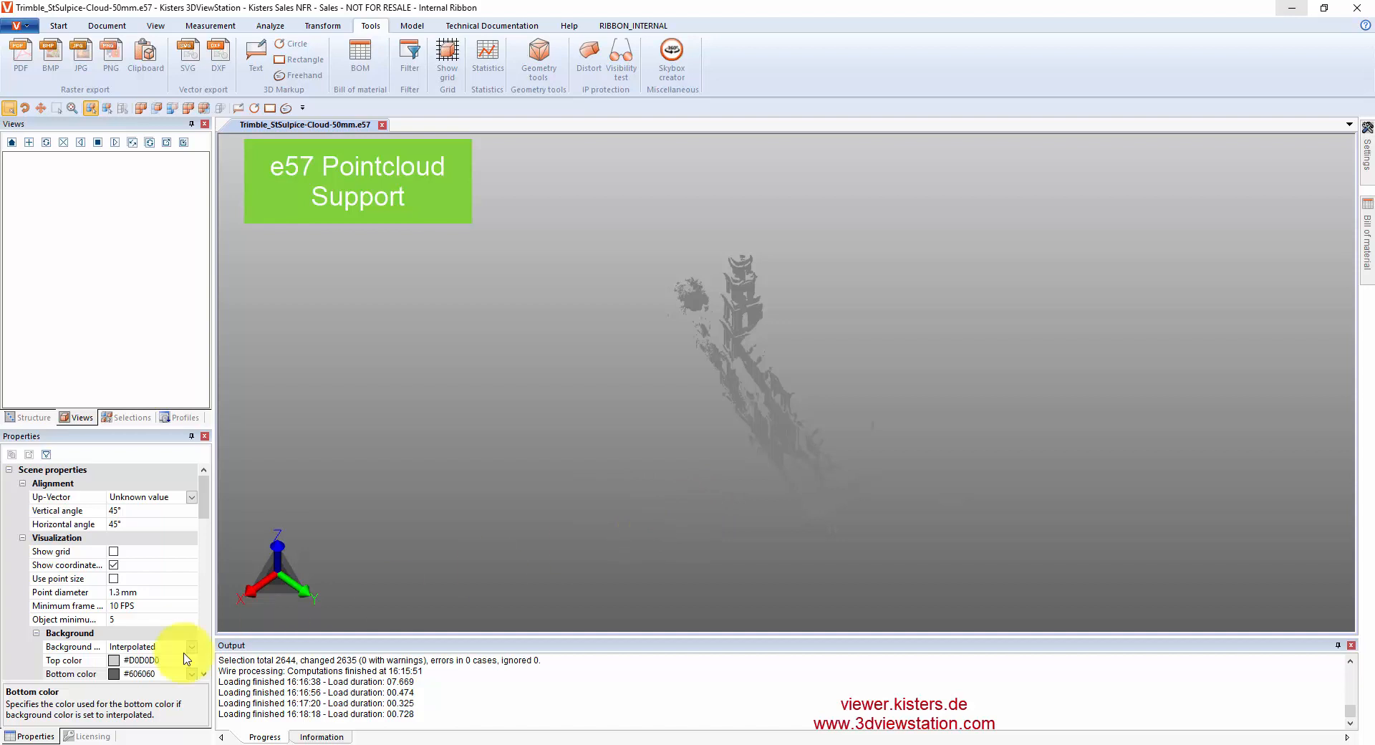
- Set both the top and bottom background colors of the point cloud scene to white (#FFFFFF)
left_click(191, 660)
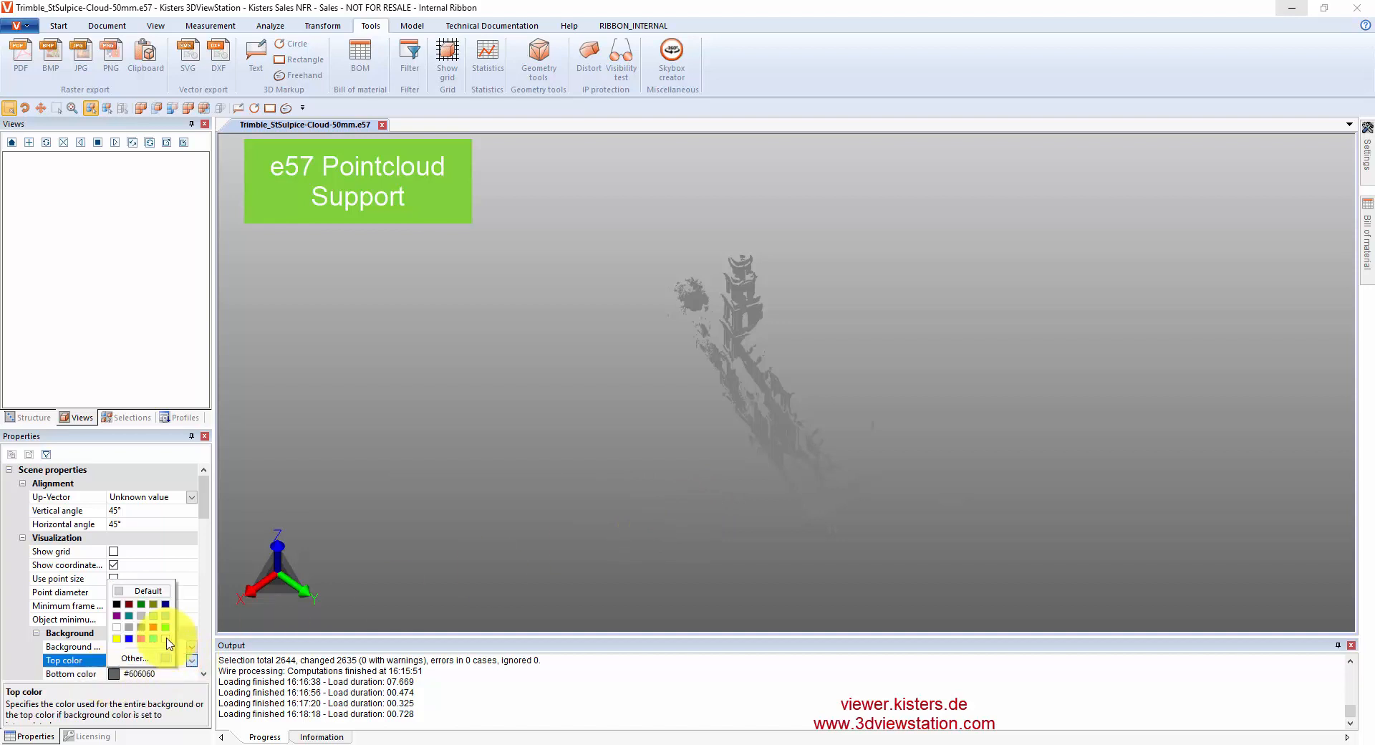
left_click(165, 637)
left_click(195, 674)
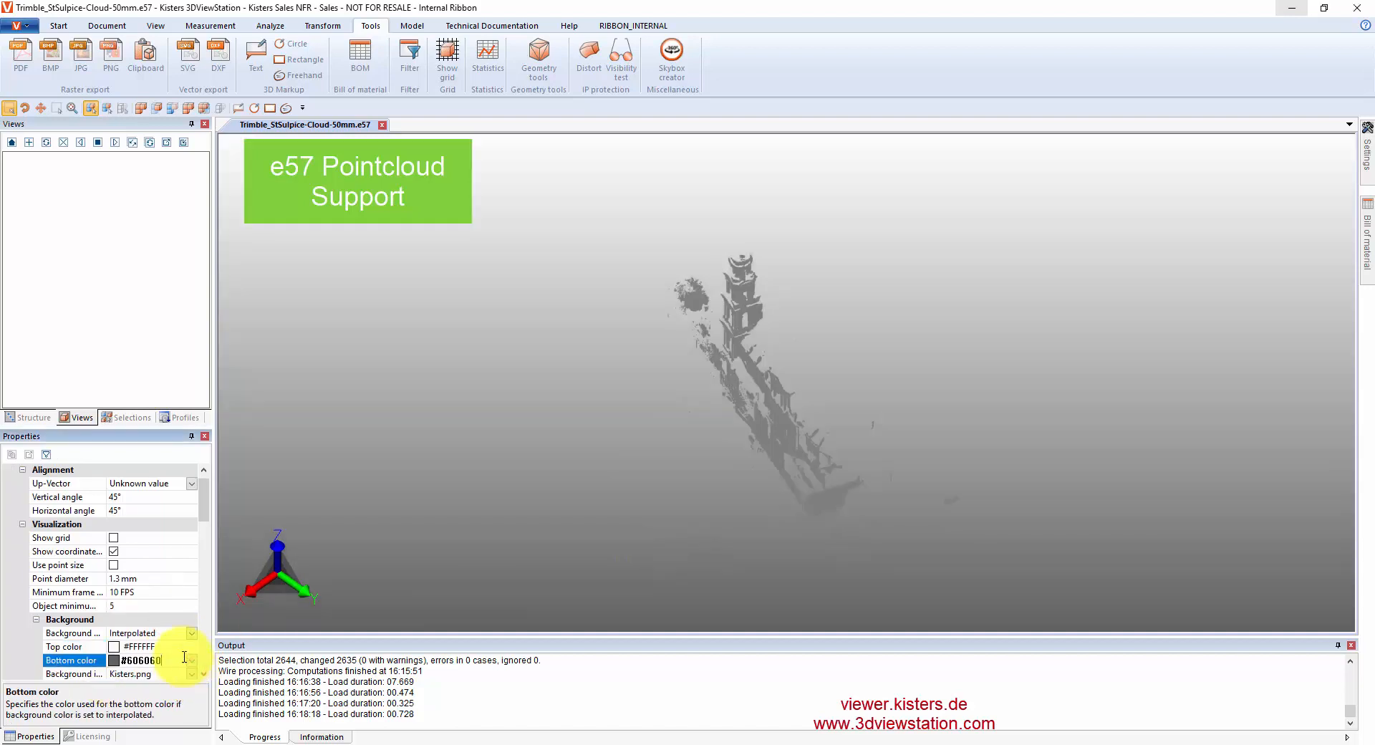
left_click(192, 661)
left_click(166, 638)
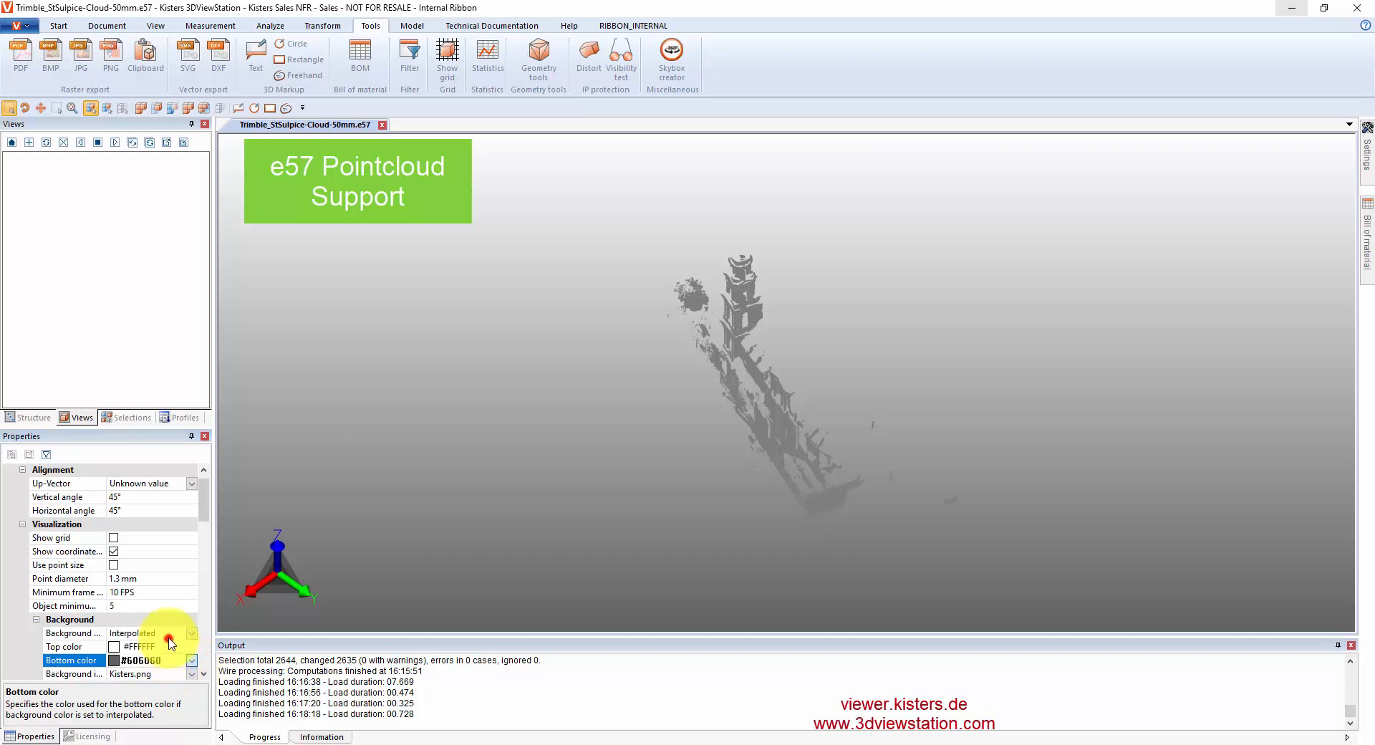
- Examine the church facade, tower and adjoining buildings in the e57 point cloud from several angles and distances
left_click_drag(654, 516, 814, 432)
scroll(812, 433, "up", 5)
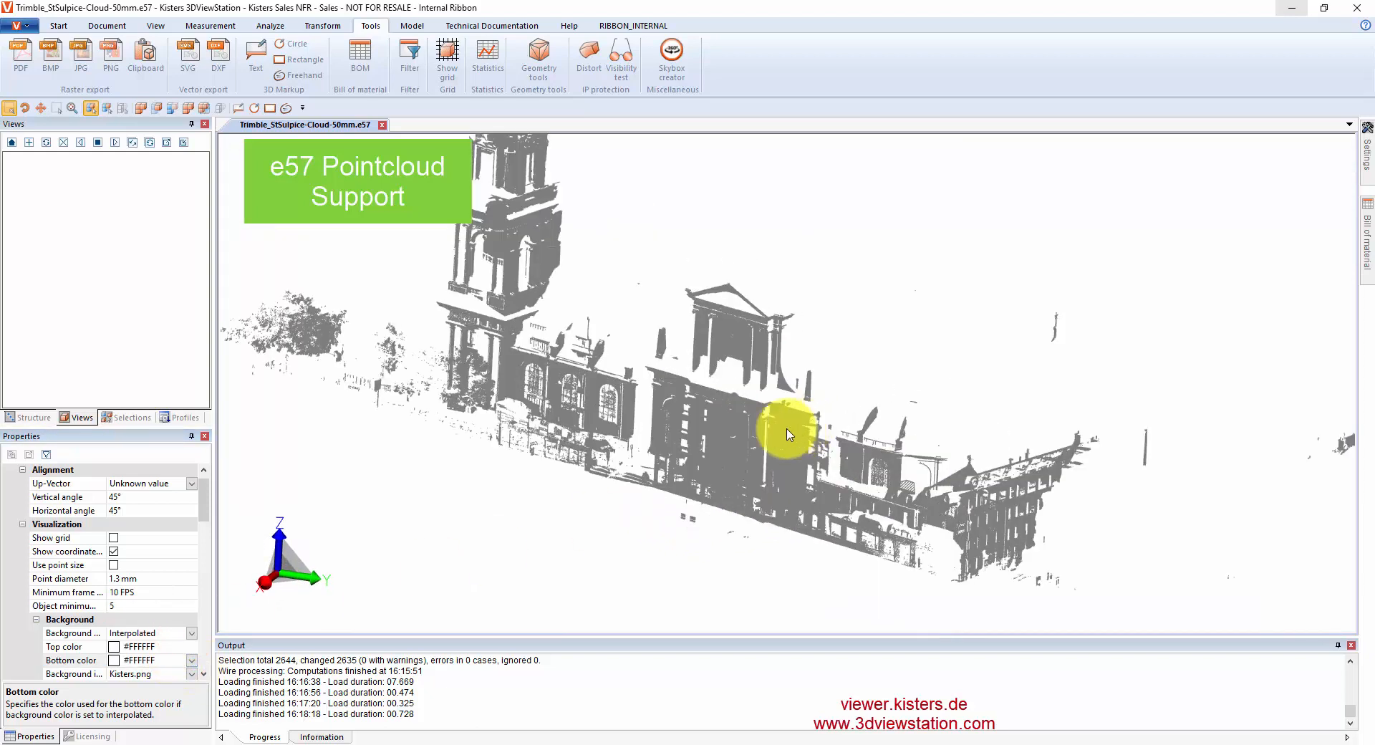
left_click_drag(665, 331, 623, 368)
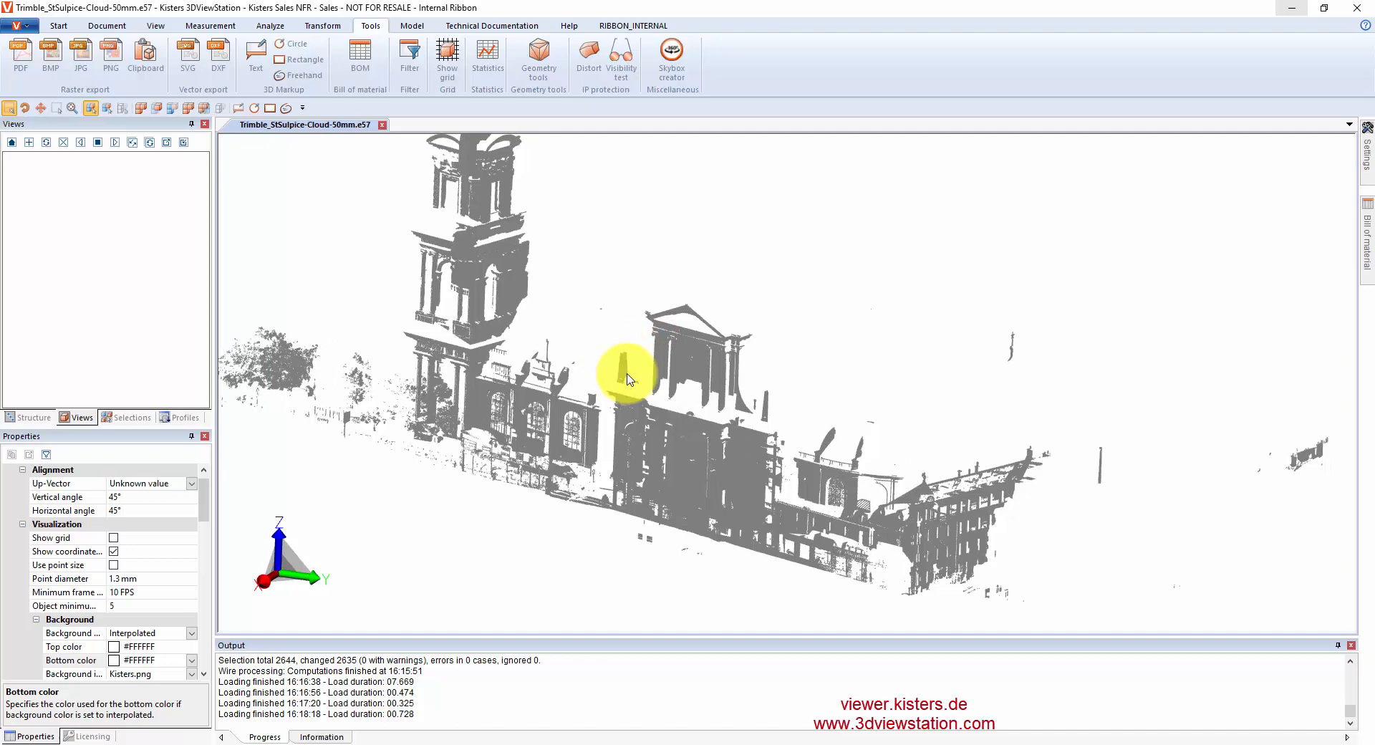
scroll(623, 368, "up", 7)
scroll(664, 469, "down", 2)
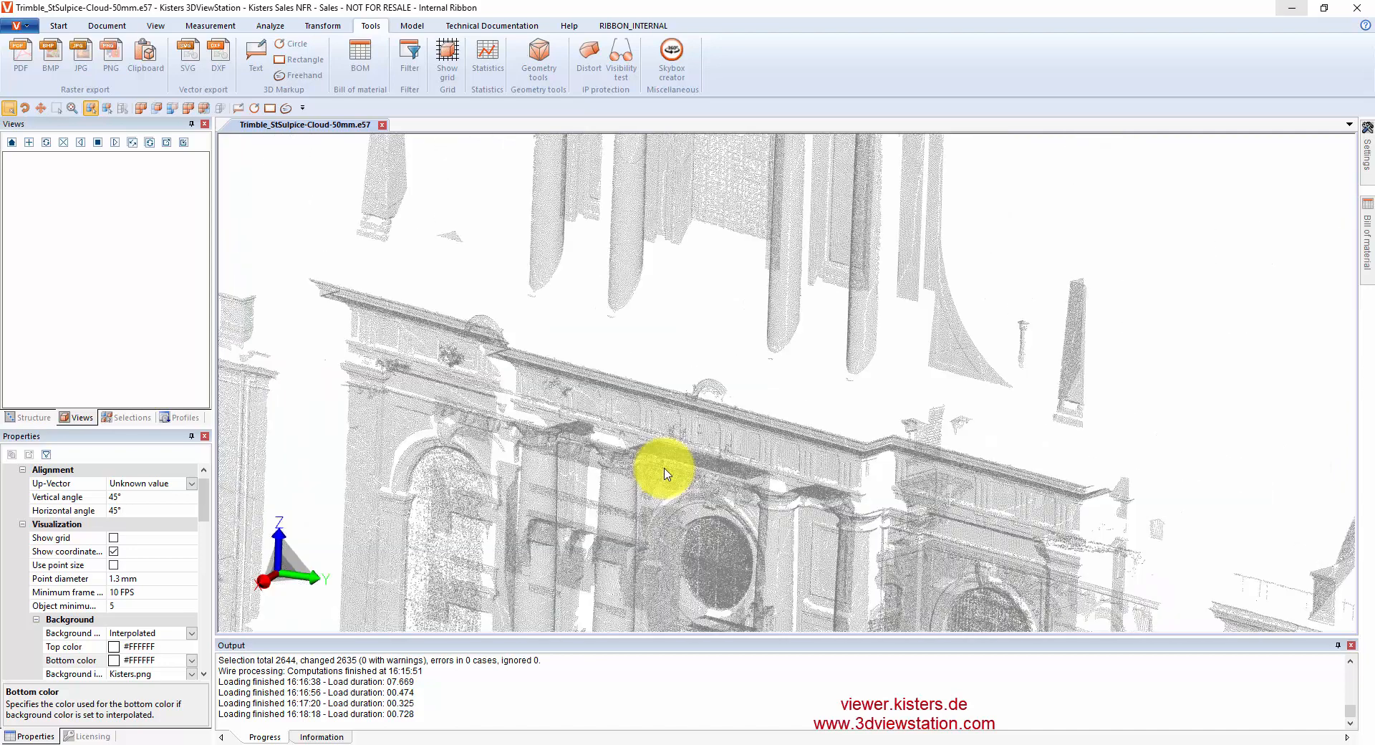
scroll(664, 469, "up", 2)
scroll(665, 469, "down", 1)
scroll(666, 473, "down", 2)
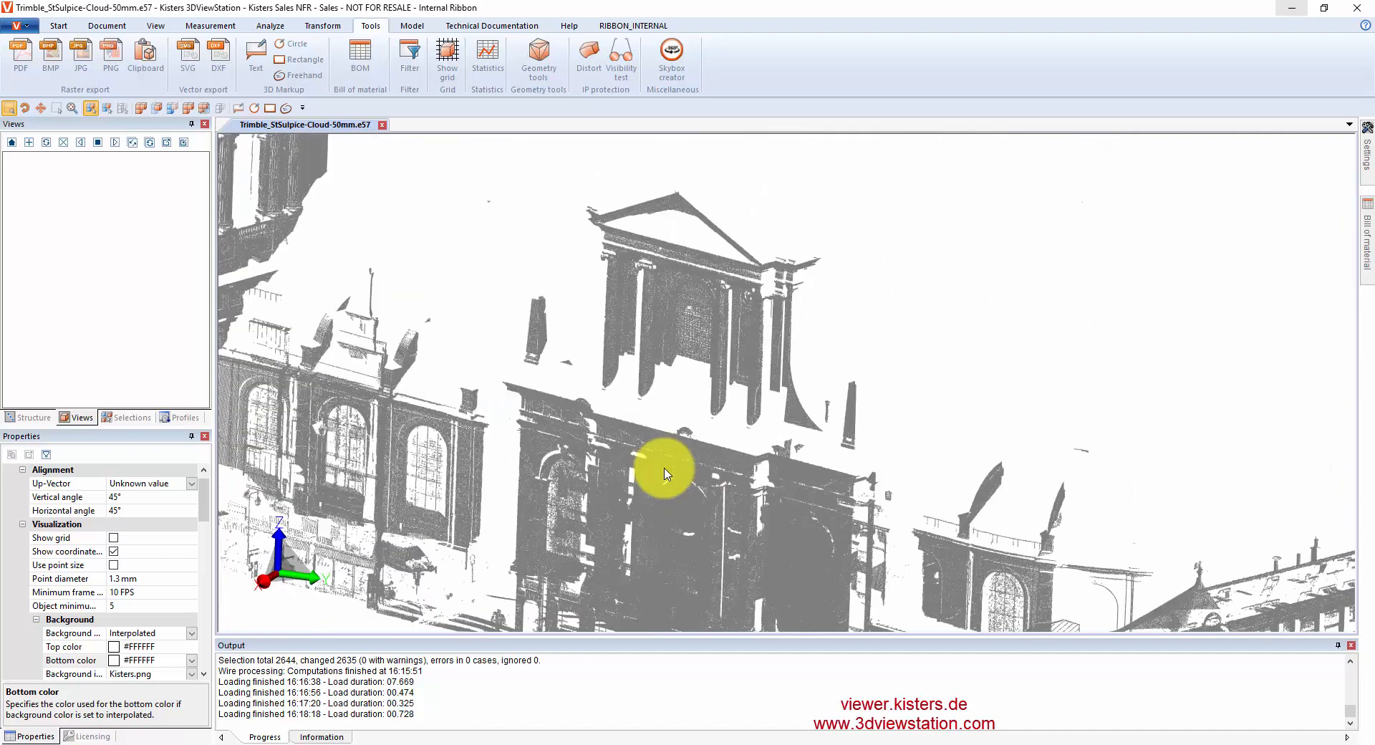
scroll(664, 473, "up", 2)
scroll(665, 473, "down", 4)
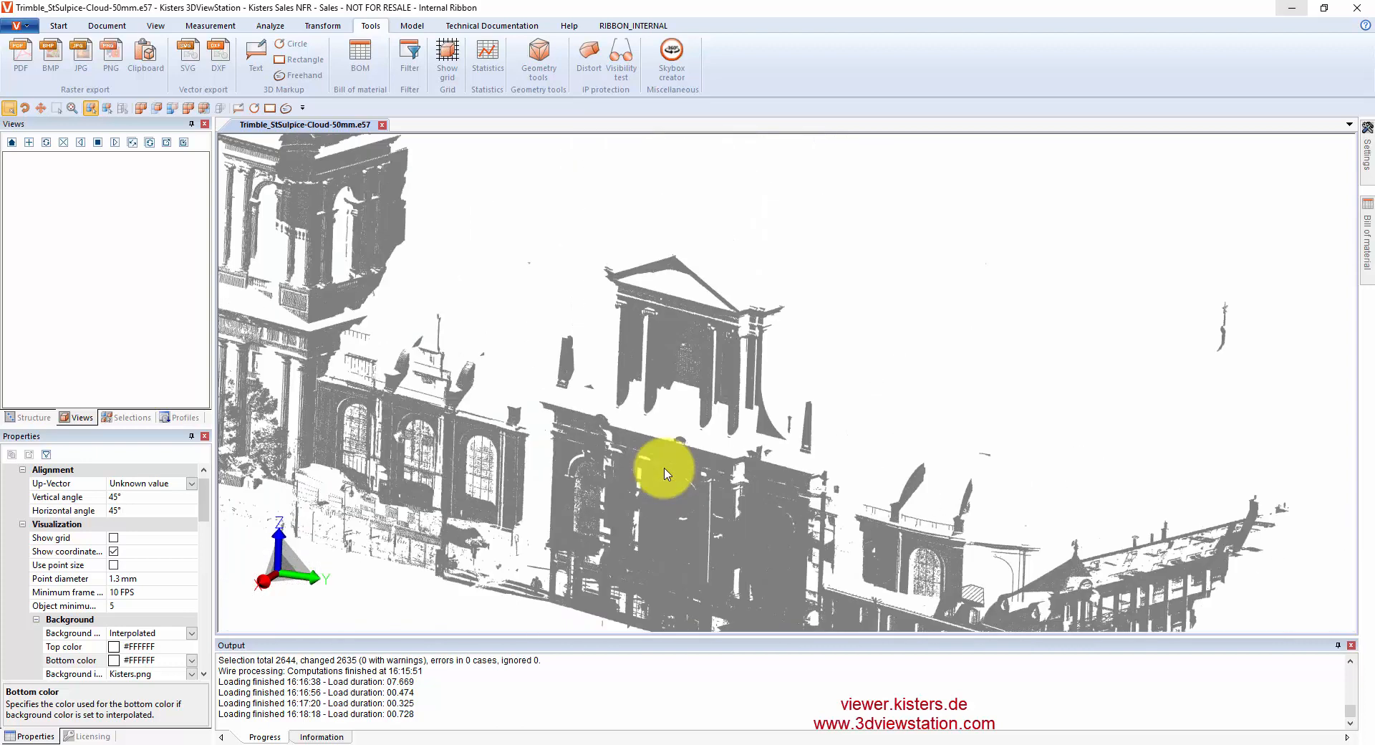
left_click_drag(766, 416, 727, 408)
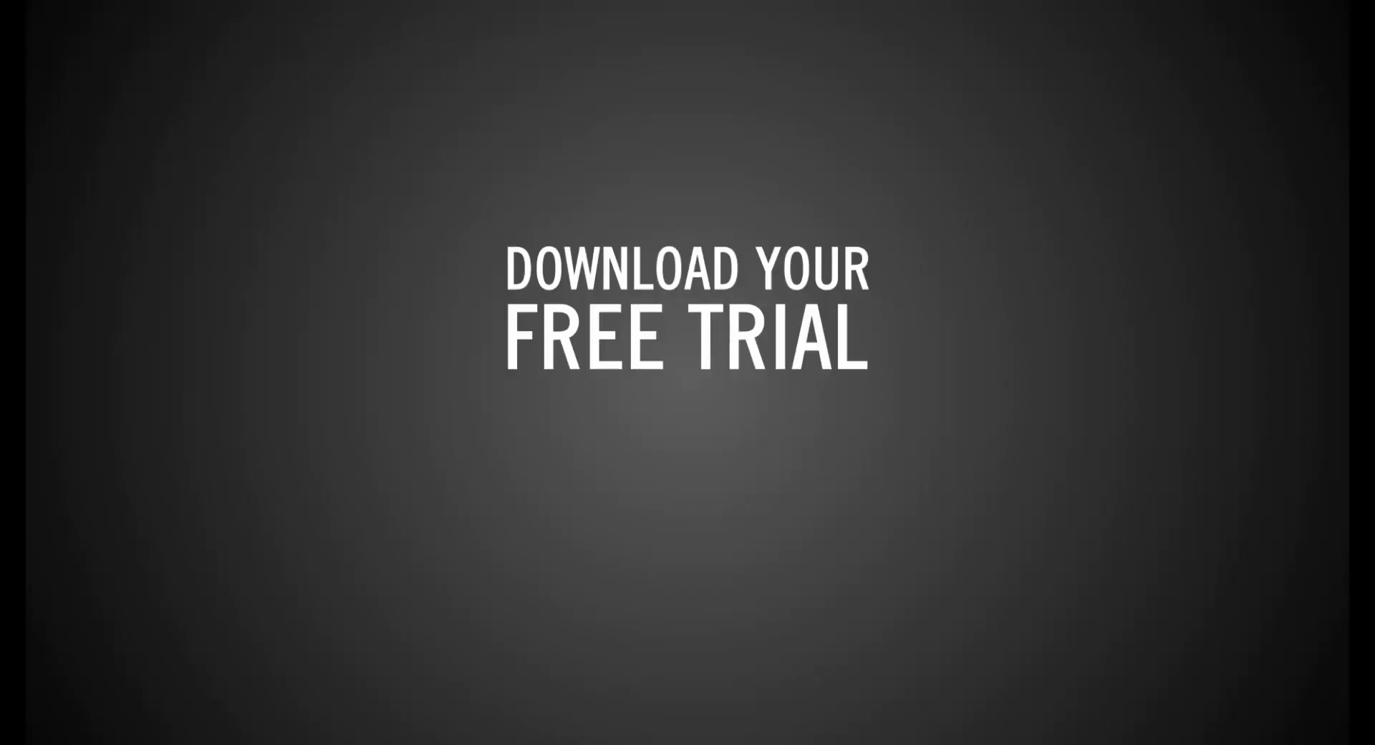